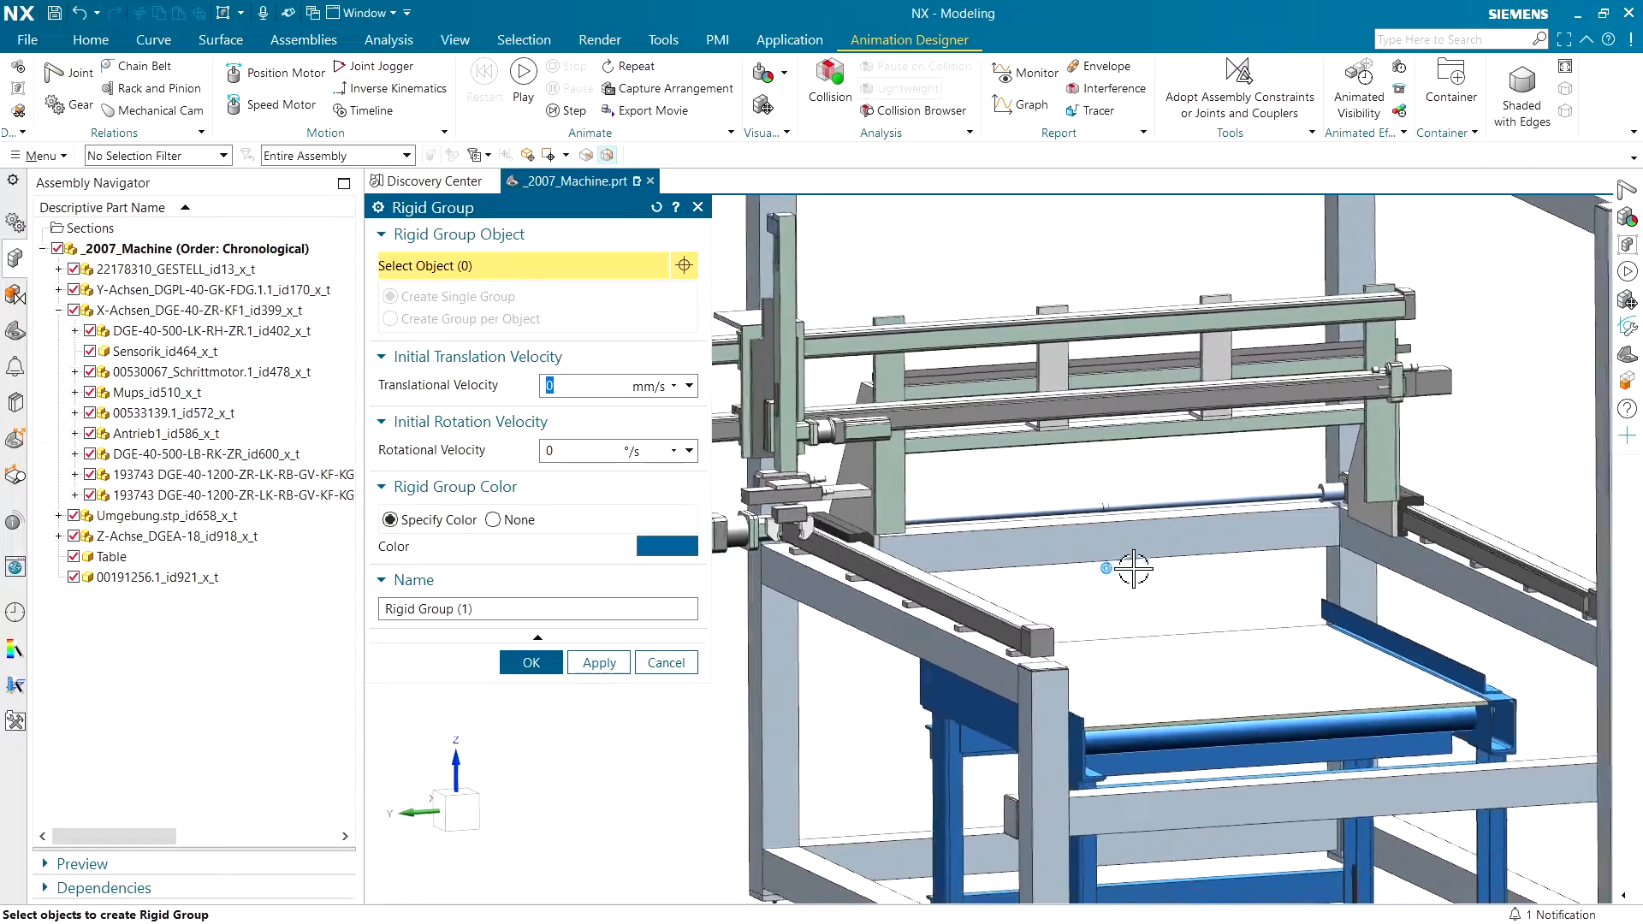
# - Create a rigid group from the gripper body and its two jaws
pyautogui.moveTo(1134, 561)
pyautogui.mouseDown(button='middle')
pyautogui.moveTo(1103, 544)
pyautogui.moveTo(983, 550)
pyautogui.moveTo(983, 514)
pyautogui.moveTo(930, 526)
pyautogui.moveTo(982, 509)
pyautogui.mouseUp(button='middle')
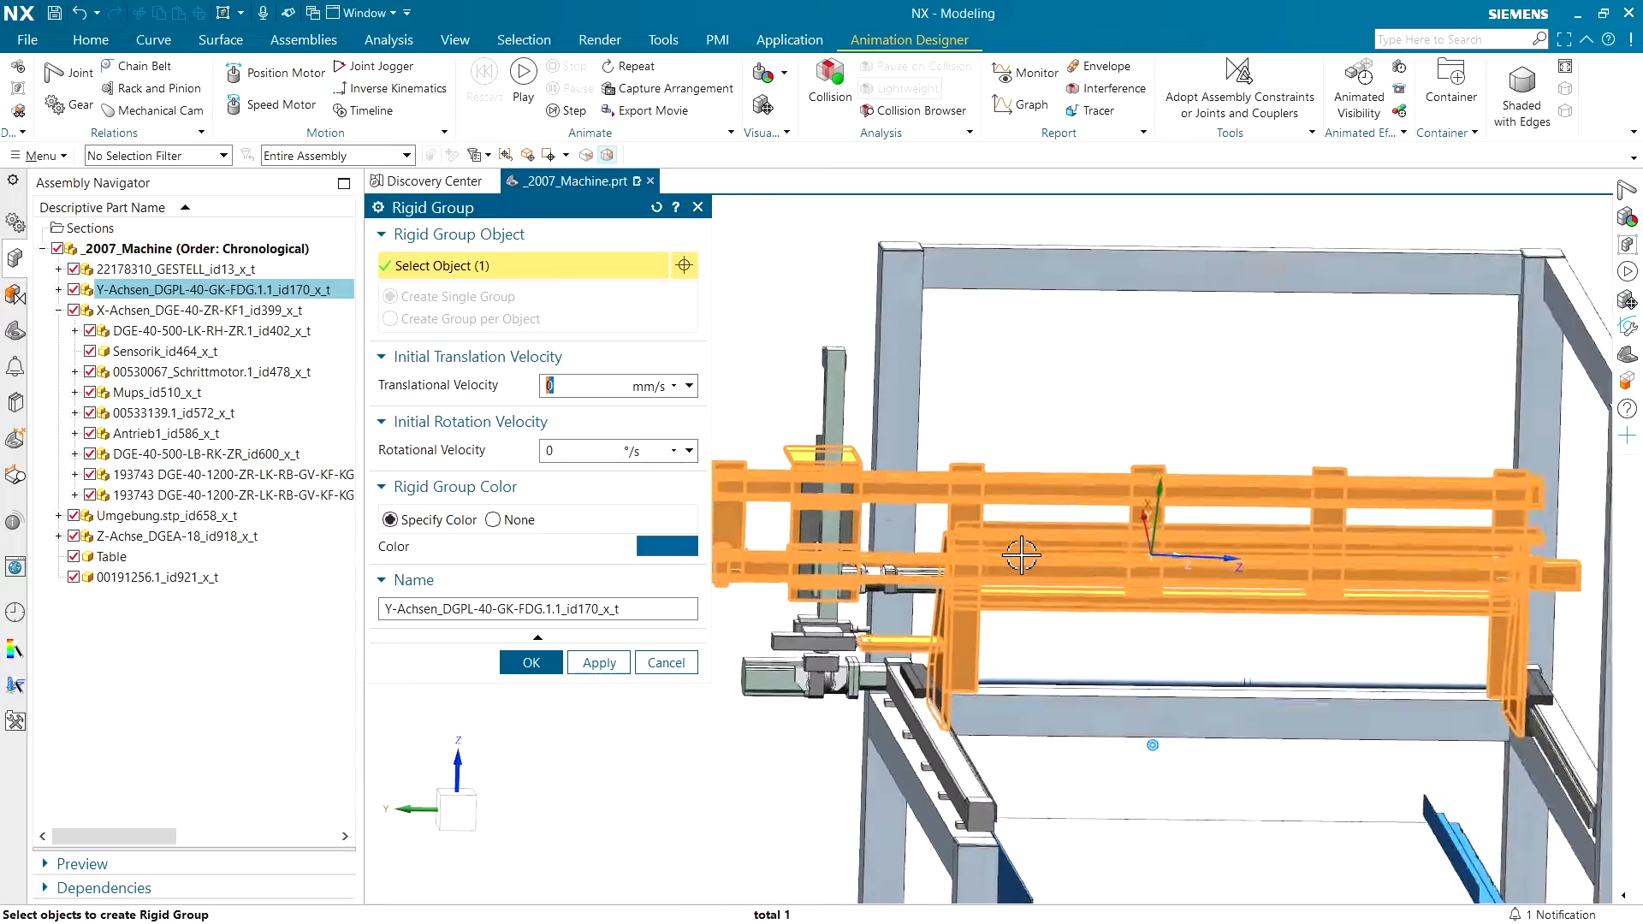
pyautogui.click(659, 663)
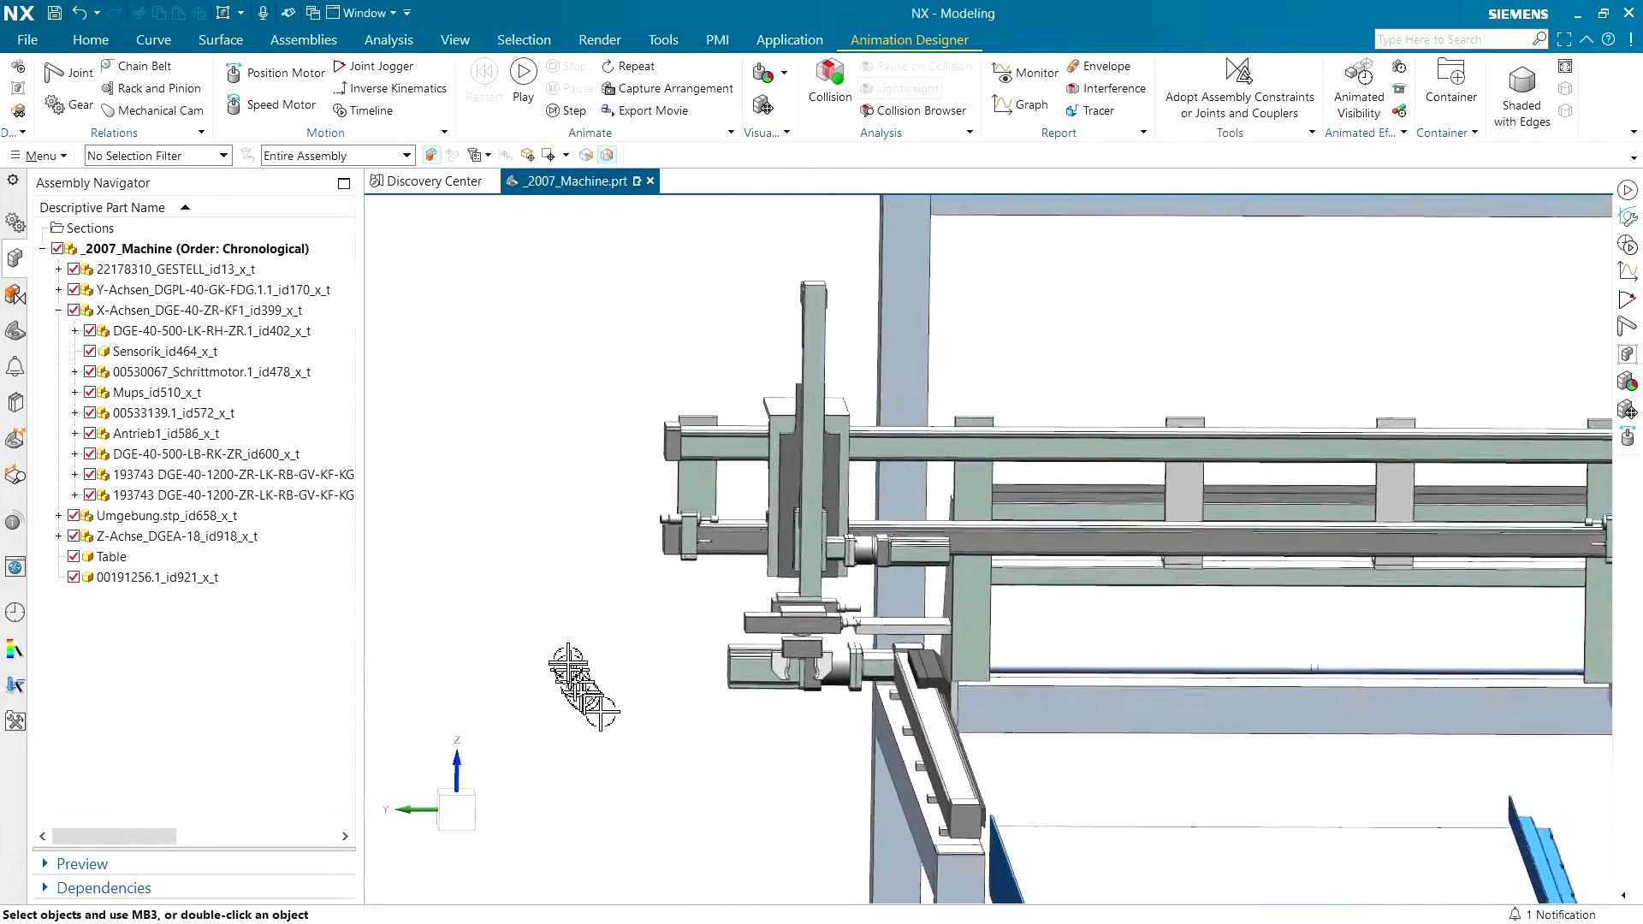
pyautogui.click(19, 88)
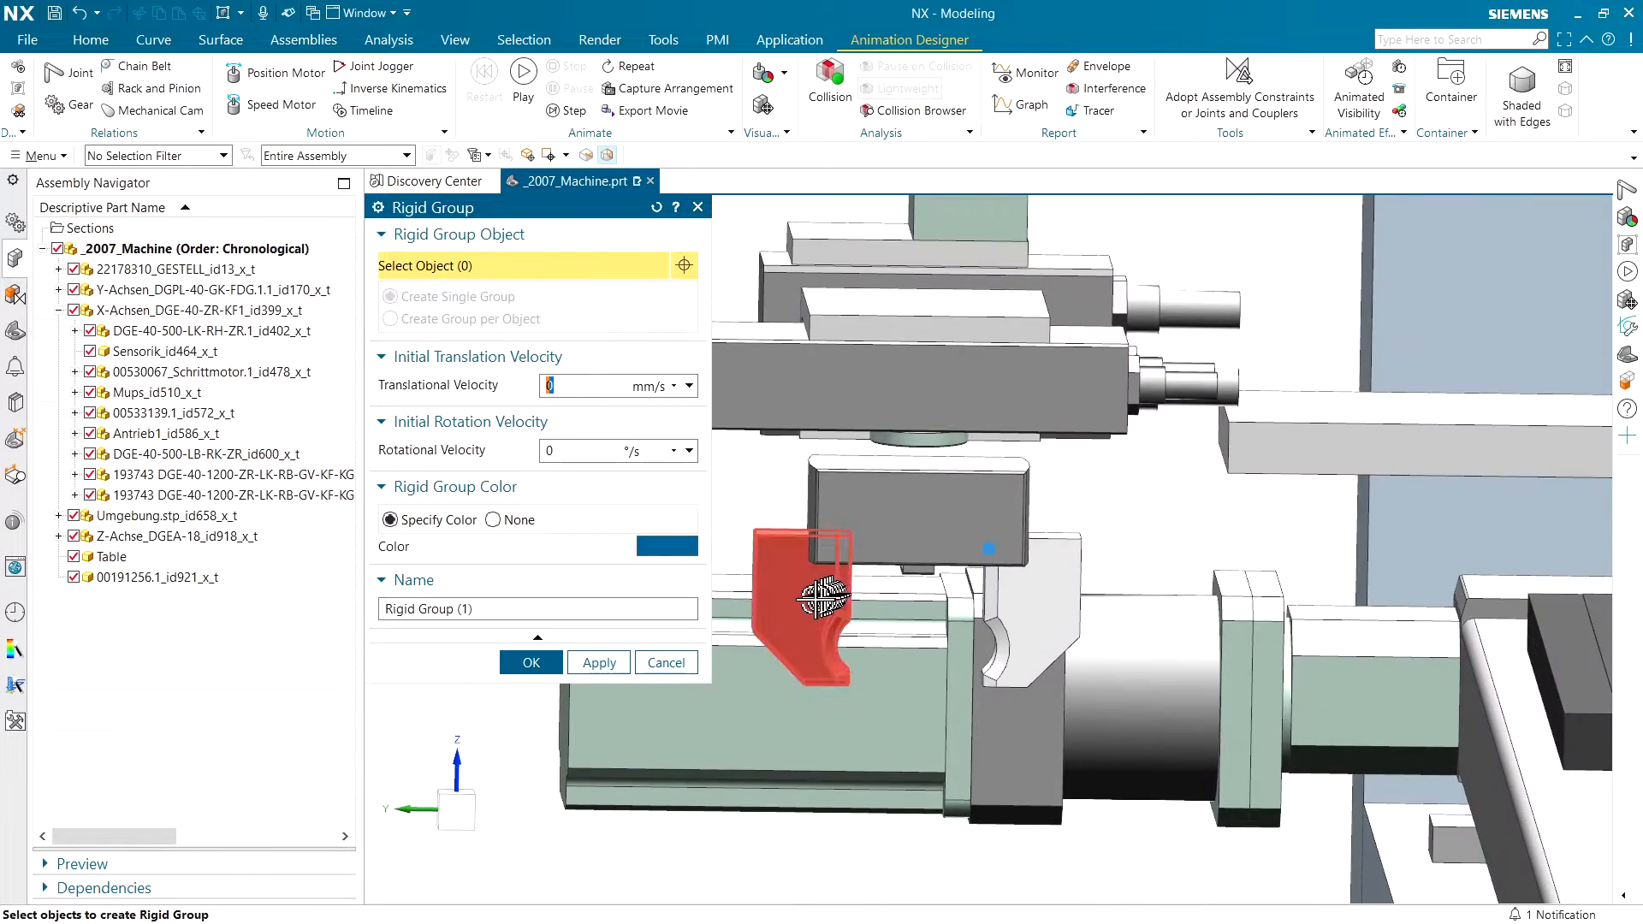
pyautogui.click(857, 548)
pyautogui.click(1002, 618)
pyautogui.moveTo(839, 582); pyautogui.dragTo(741, 541, button='middle')
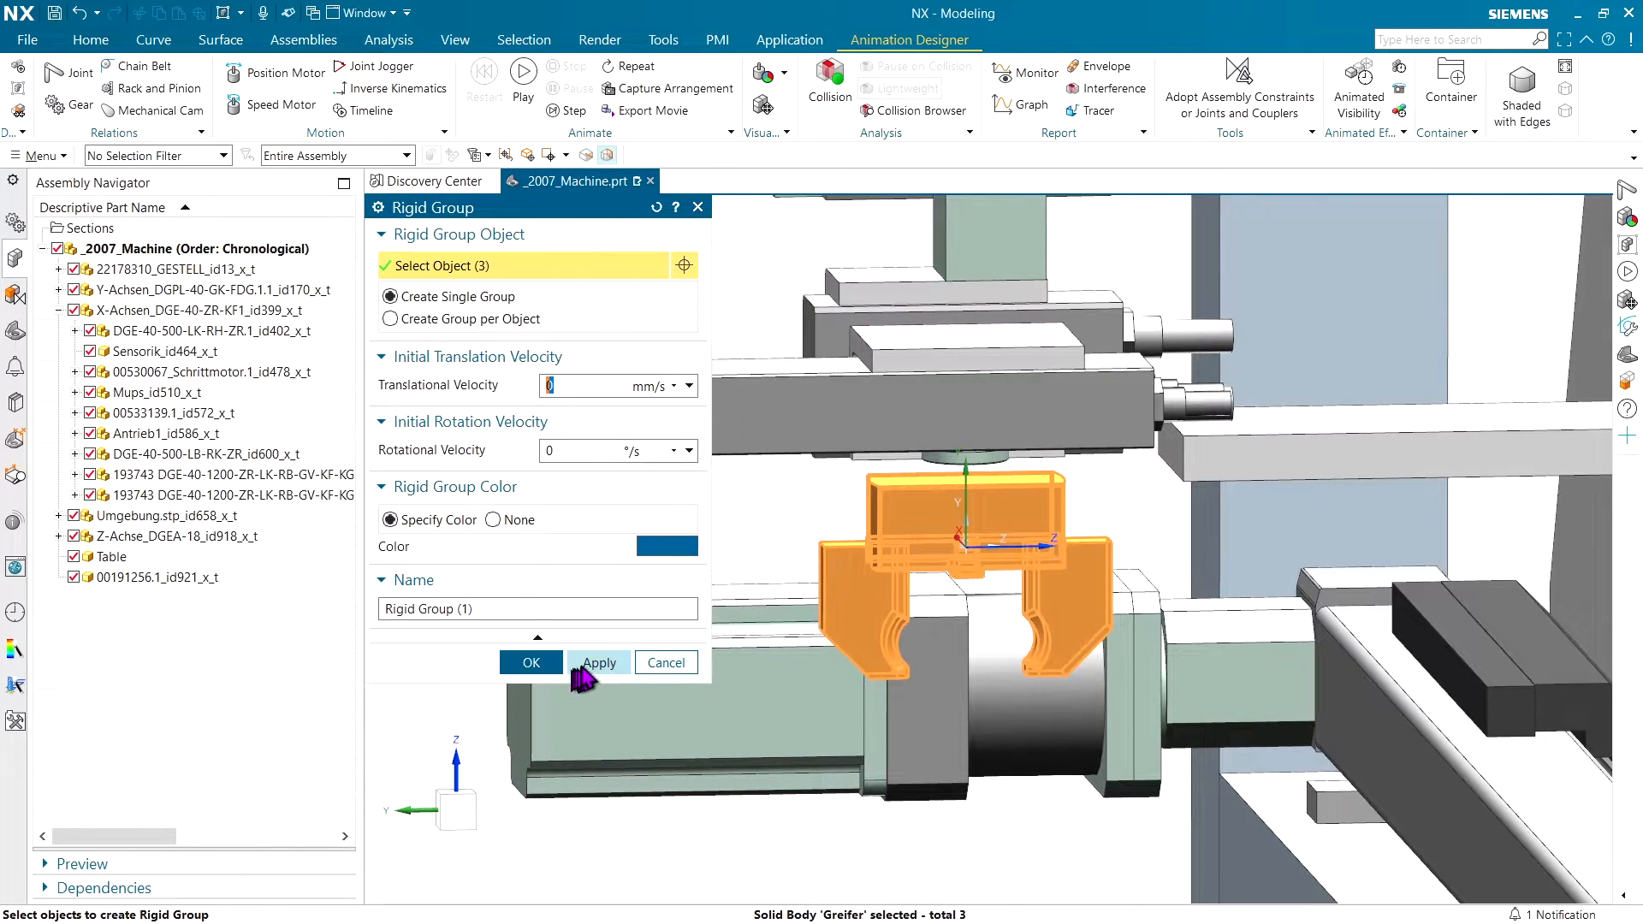
pyautogui.click(573, 667)
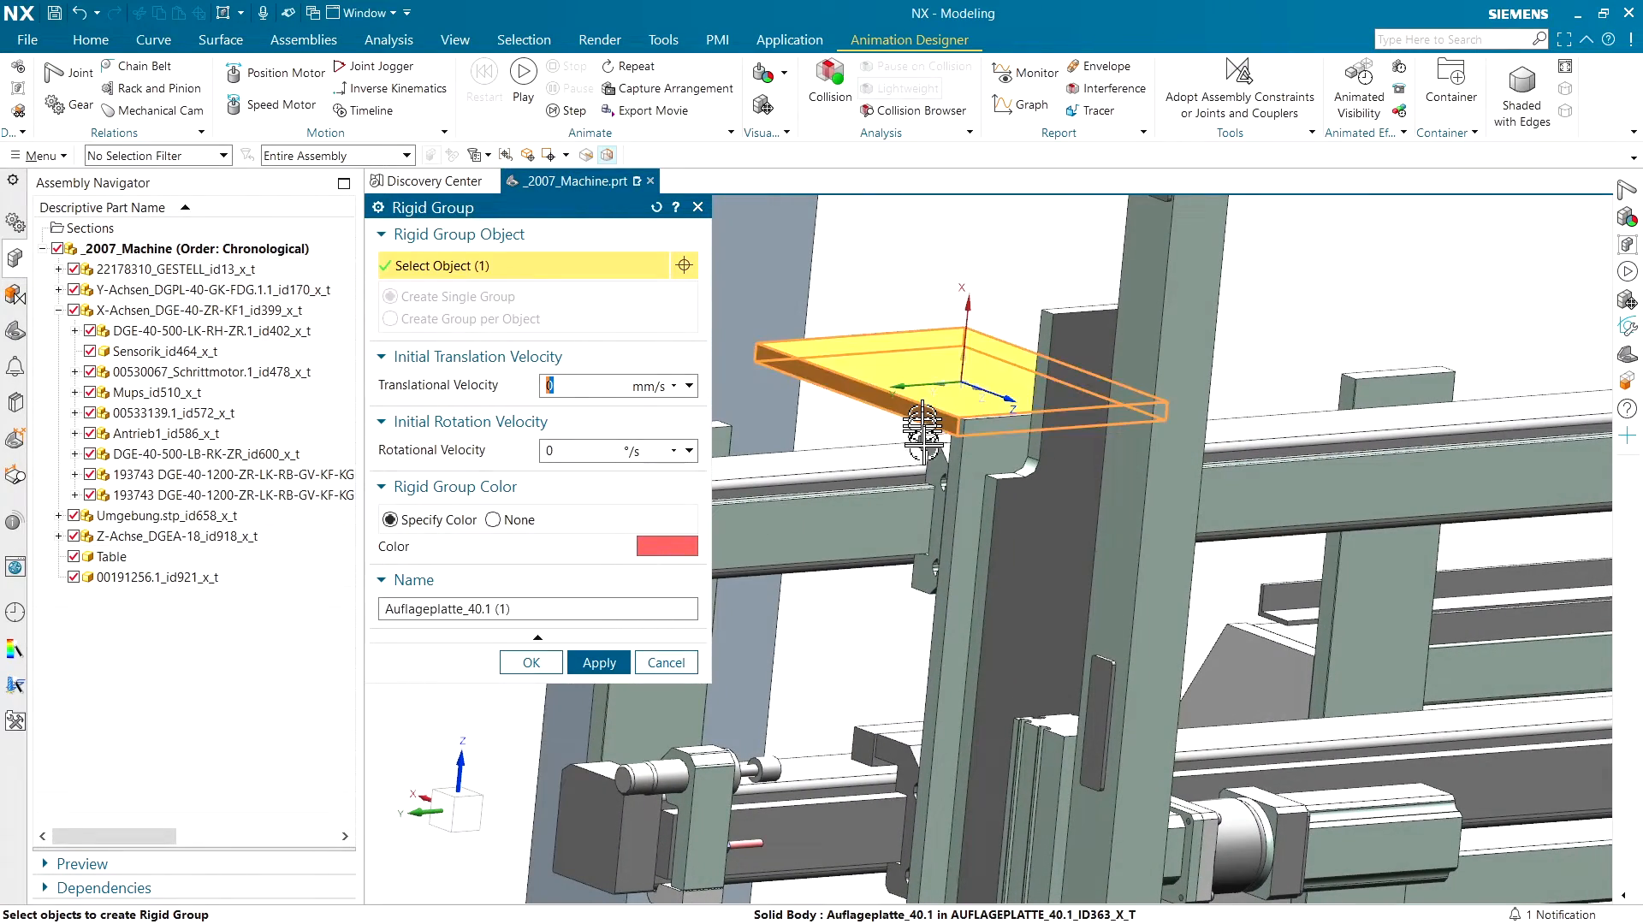
# - Create a rigid group from the Auflageplatte_40.1 plate and the carriage bodies beneath it
pyautogui.click(936, 454)
pyautogui.keyDown('shift'); pyautogui.click(936, 455); pyautogui.keyUp('shift')
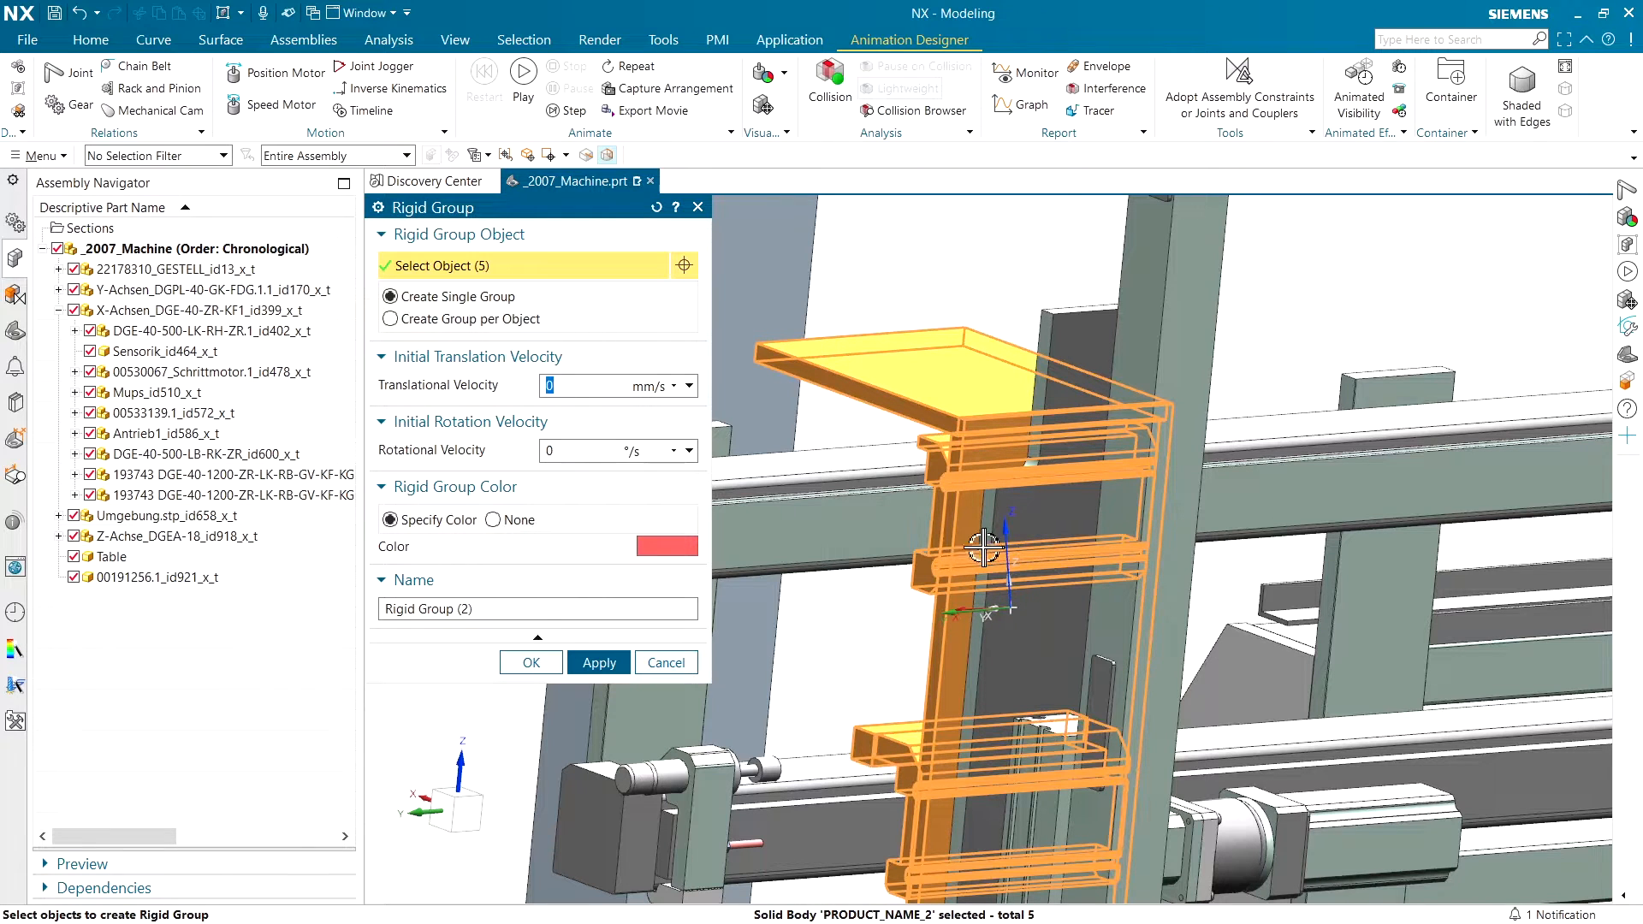
pyautogui.click(600, 662)
pyautogui.moveTo(750, 437); pyautogui.dragTo(712, 657, button='middle')
pyautogui.click(666, 663)
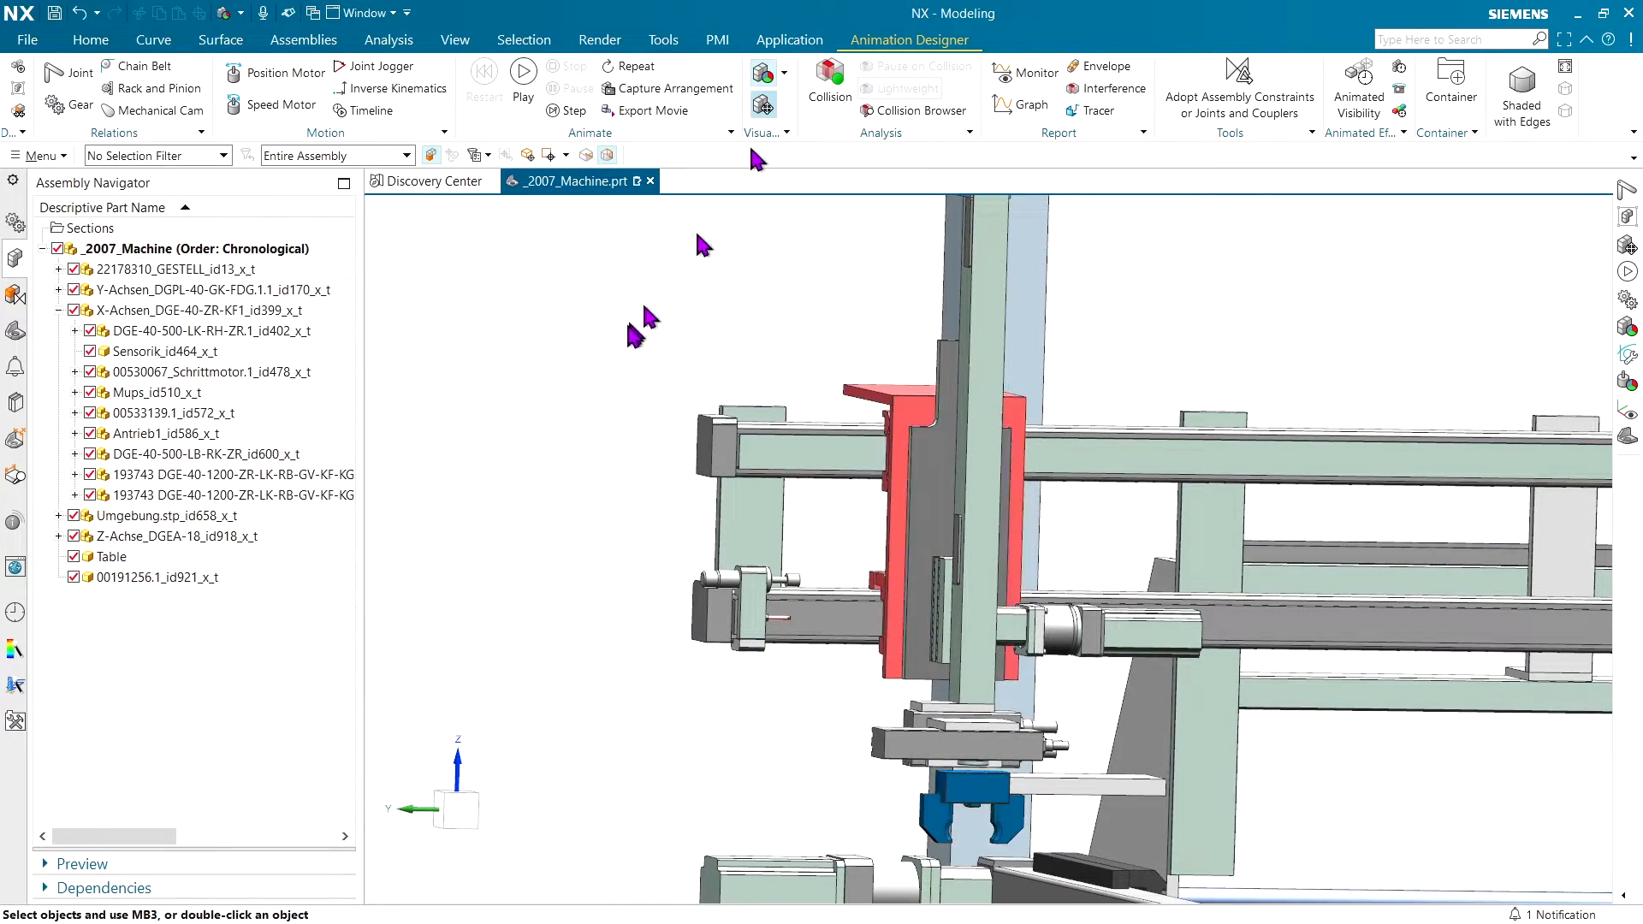
# - Create a rigid group from the vertical Z-axis column, its side motor and the mounting unit above the gripper
pyautogui.click(17, 89)
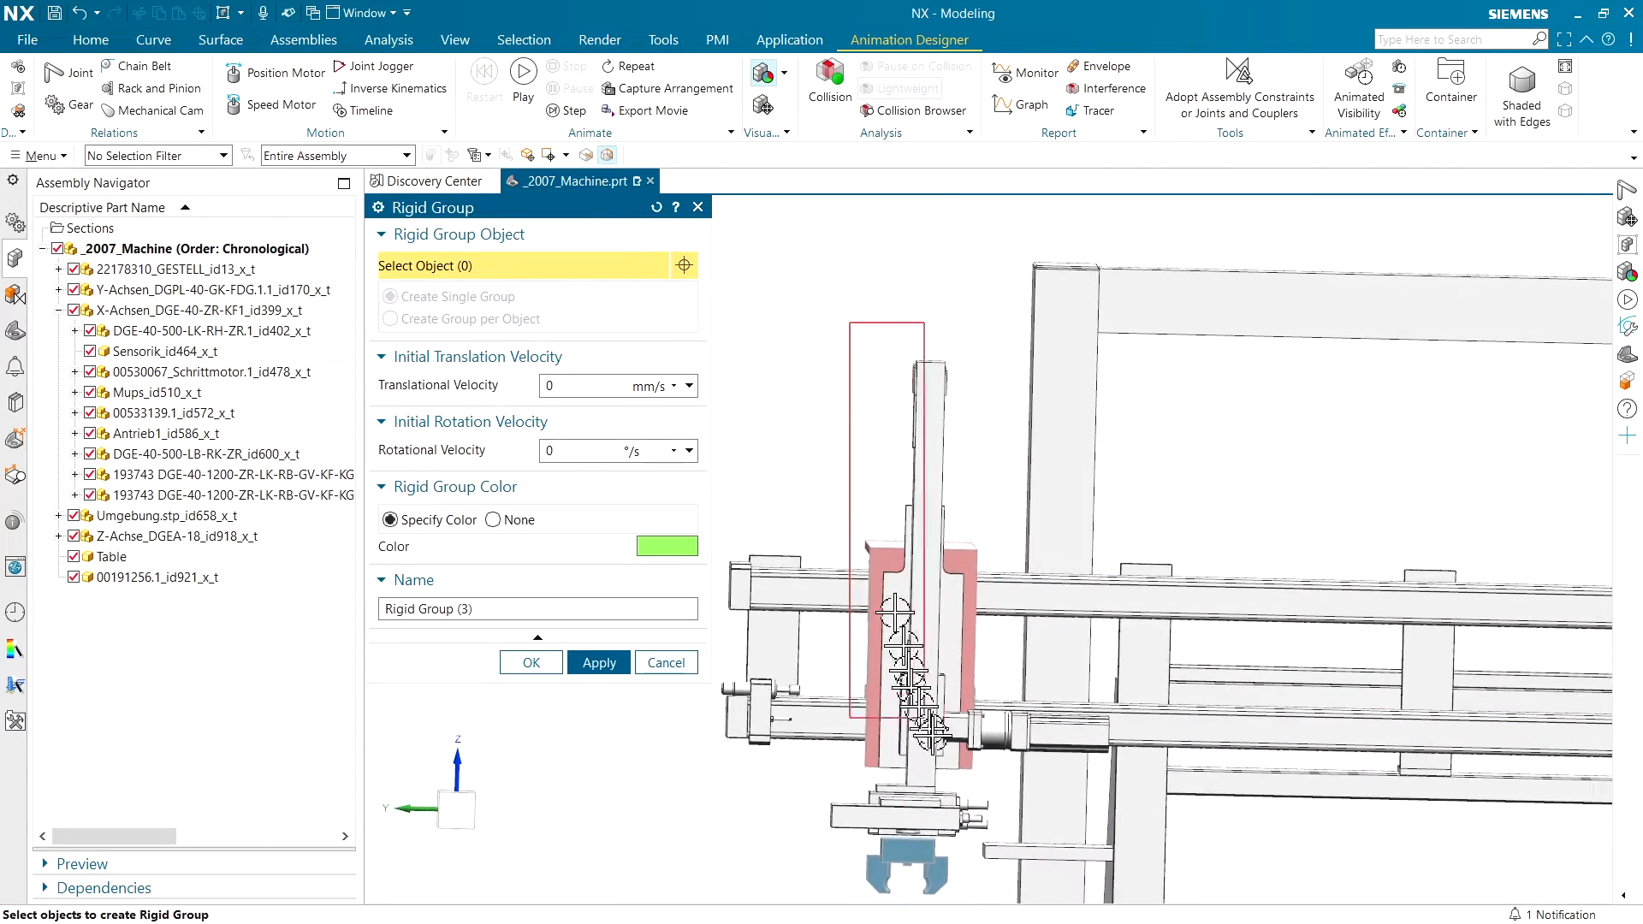
pyautogui.moveTo(981, 783); pyautogui.dragTo(989, 792)
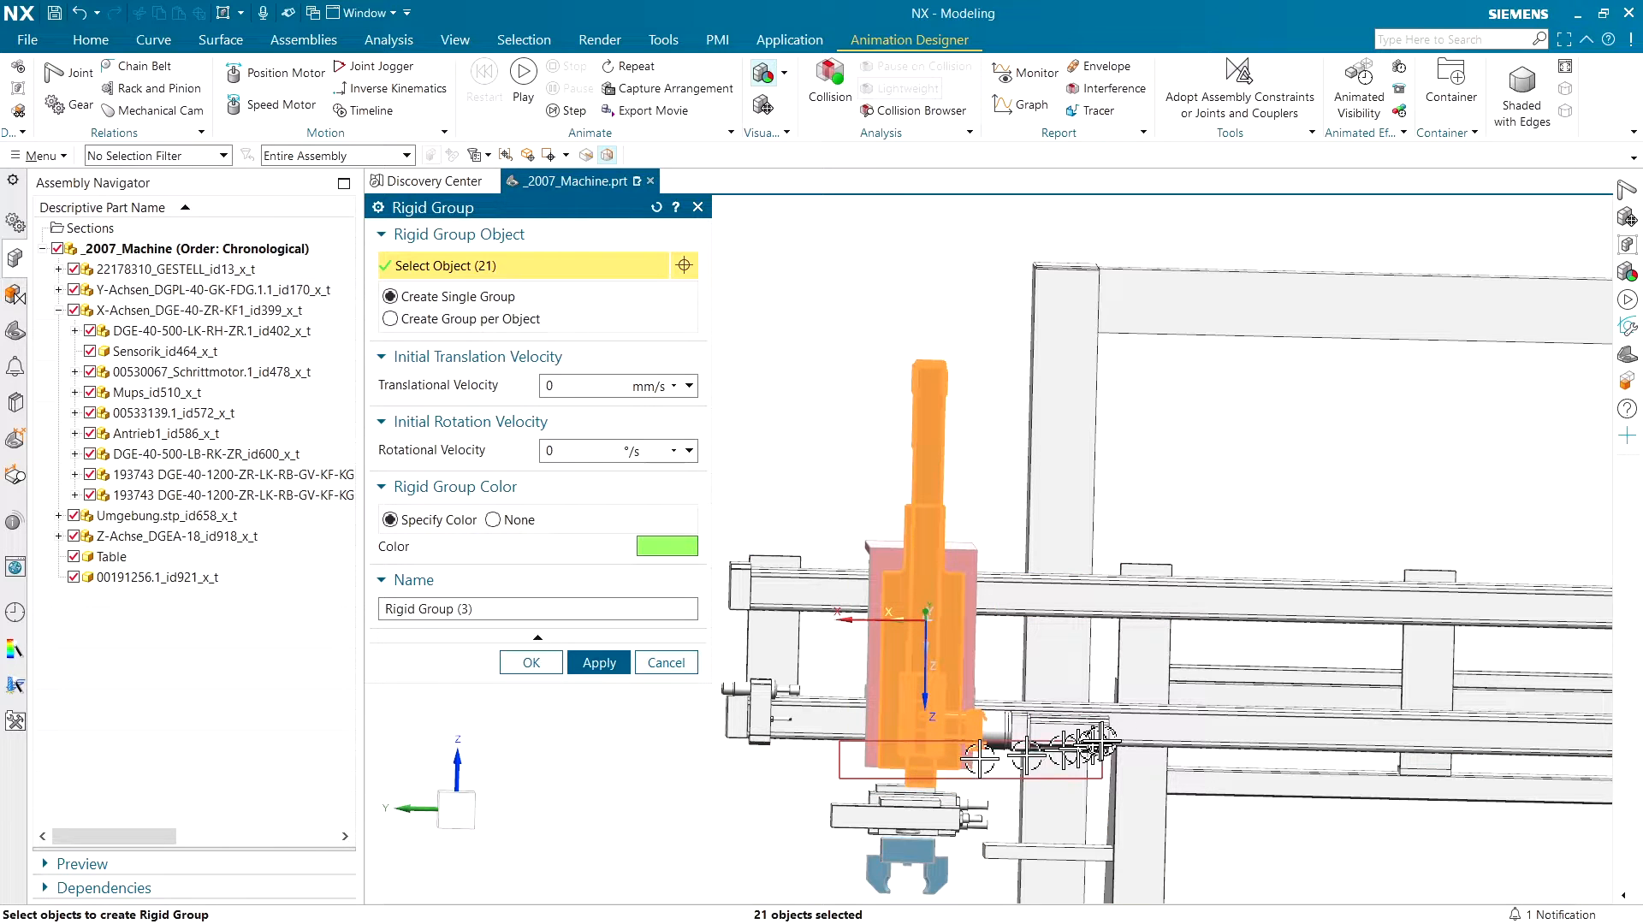
pyautogui.moveTo(1122, 698); pyautogui.dragTo(1121, 697)
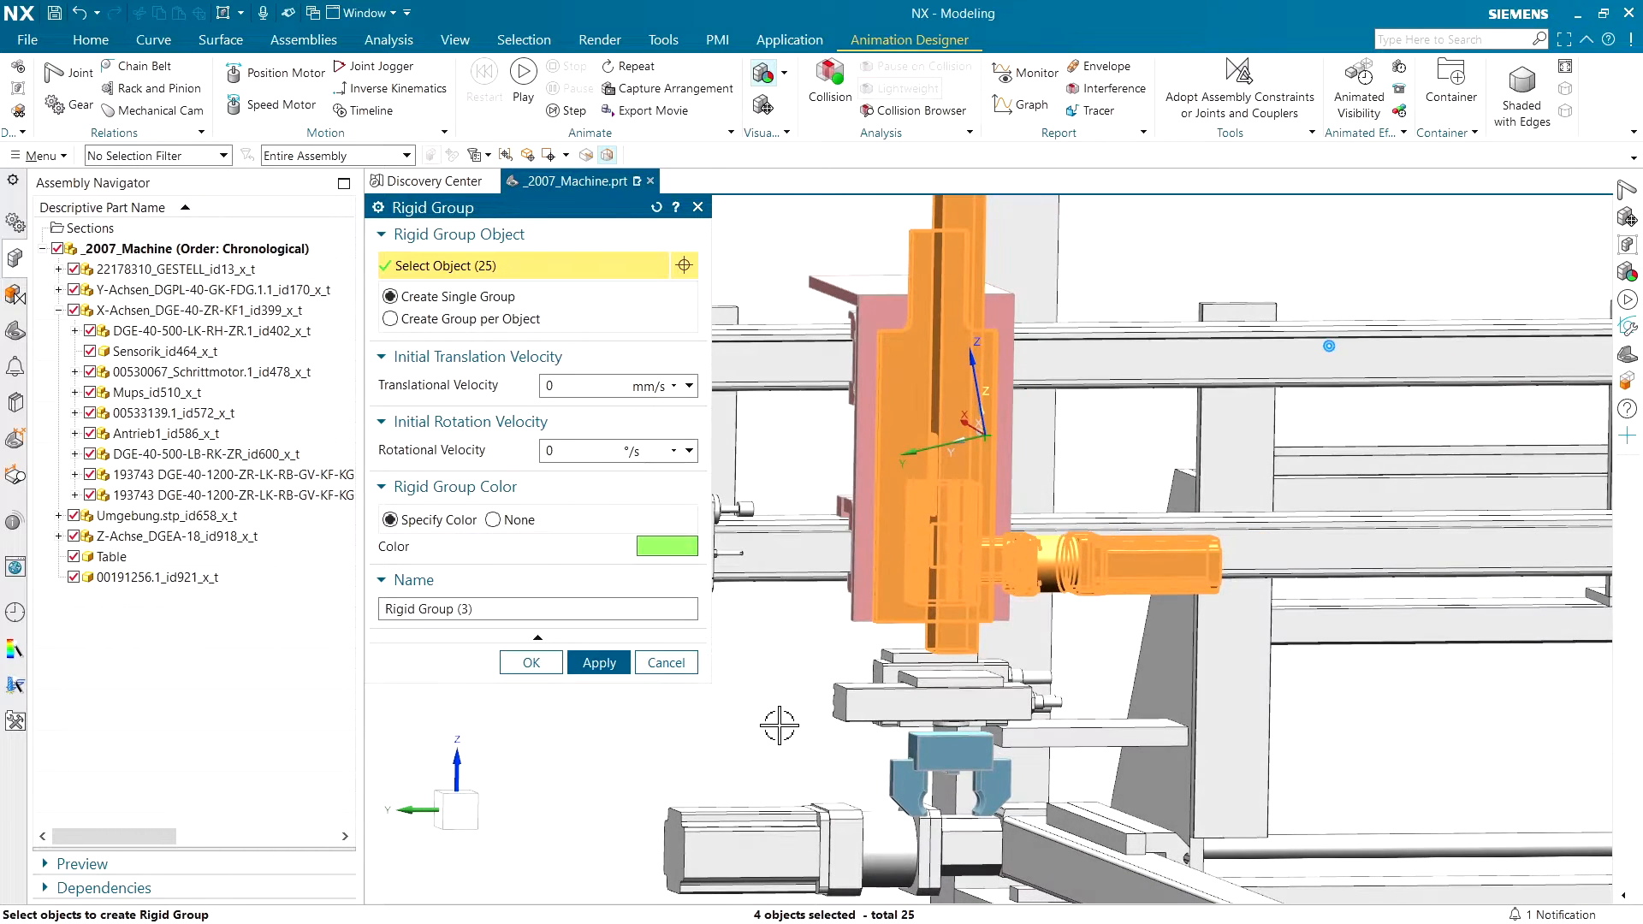
pyautogui.moveTo(1086, 636); pyautogui.dragTo(1085, 636)
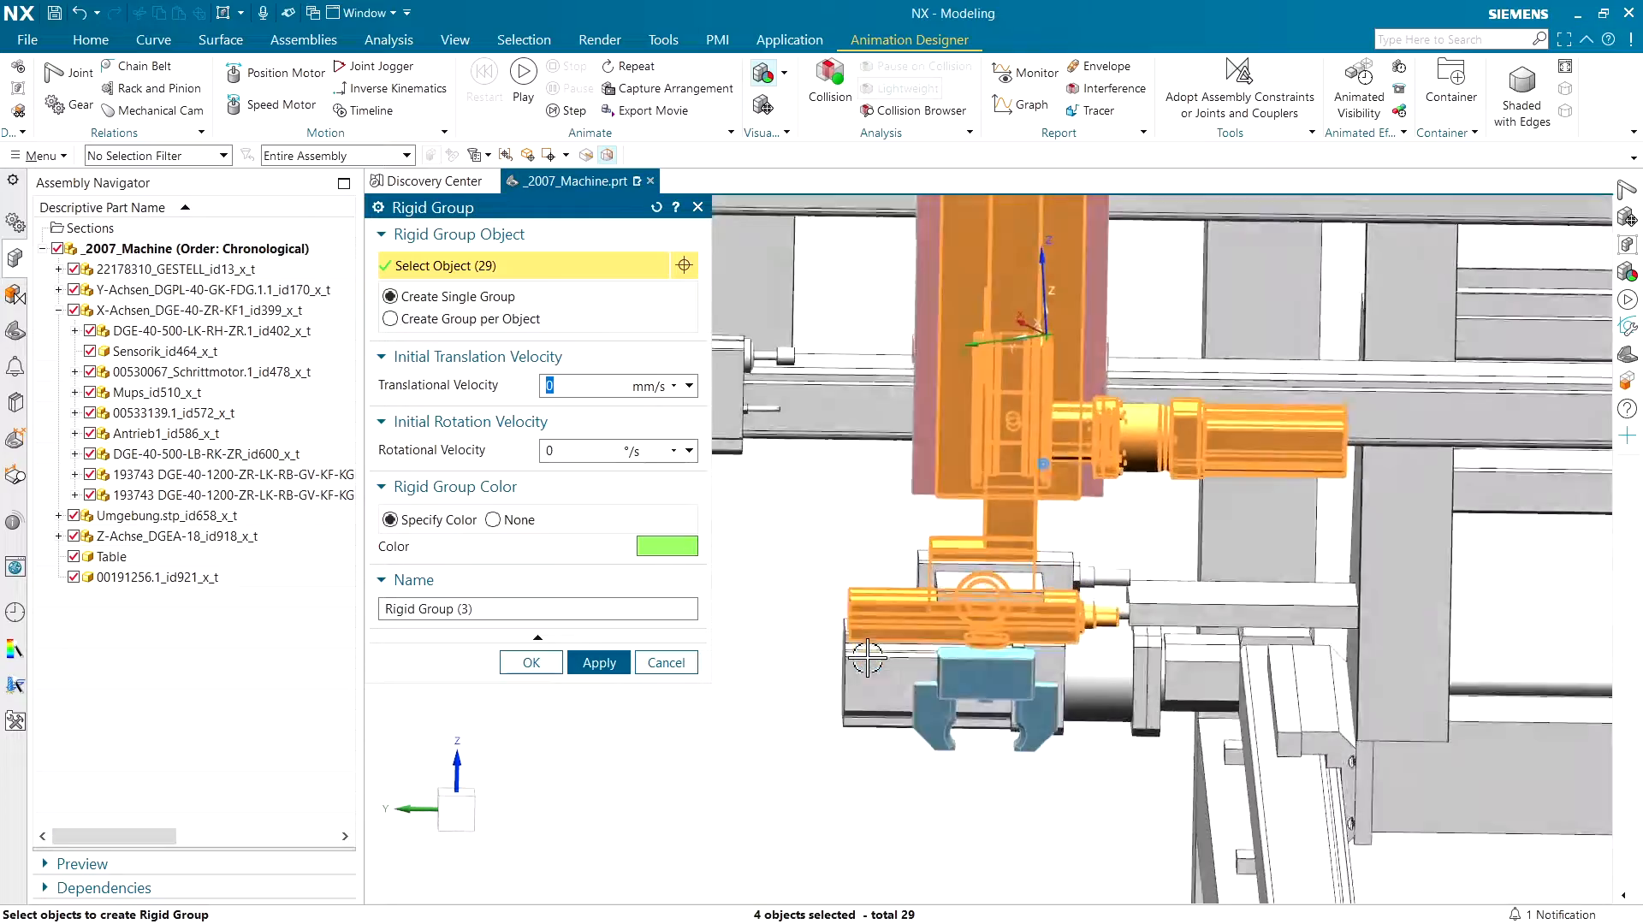
pyautogui.moveTo(860, 580); pyautogui.dragTo(1256, 726)
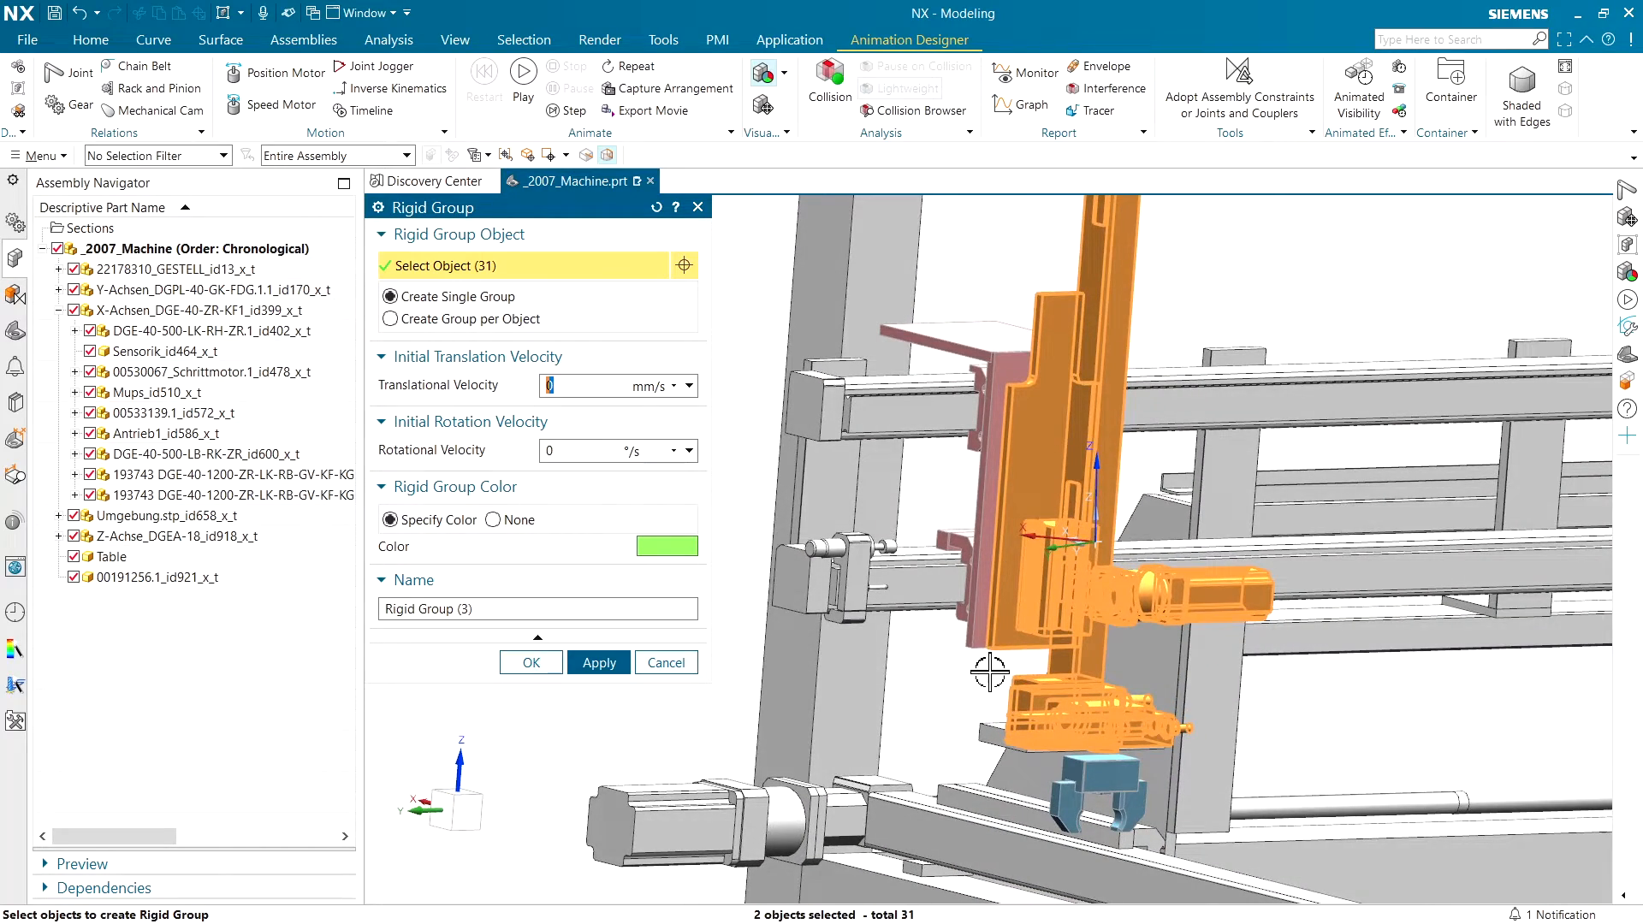
pyautogui.click(604, 663)
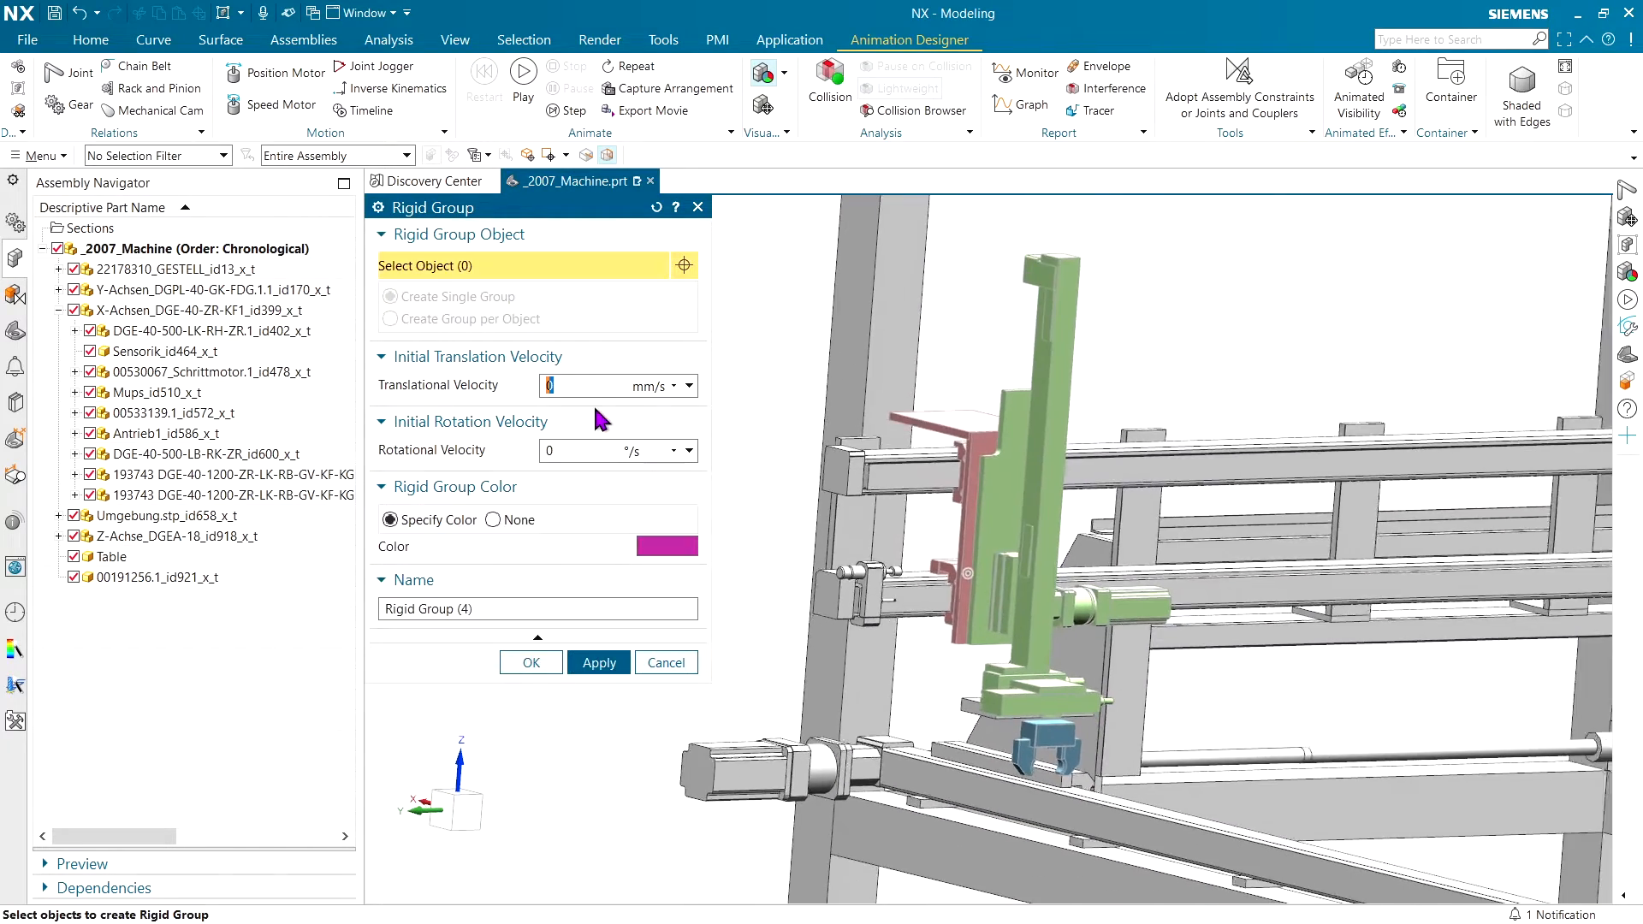
# - Create a rigid group from the X-Achsen subassembly components, leaving out the two 193743 DGE-40-1200 components
pyautogui.click(130, 311)
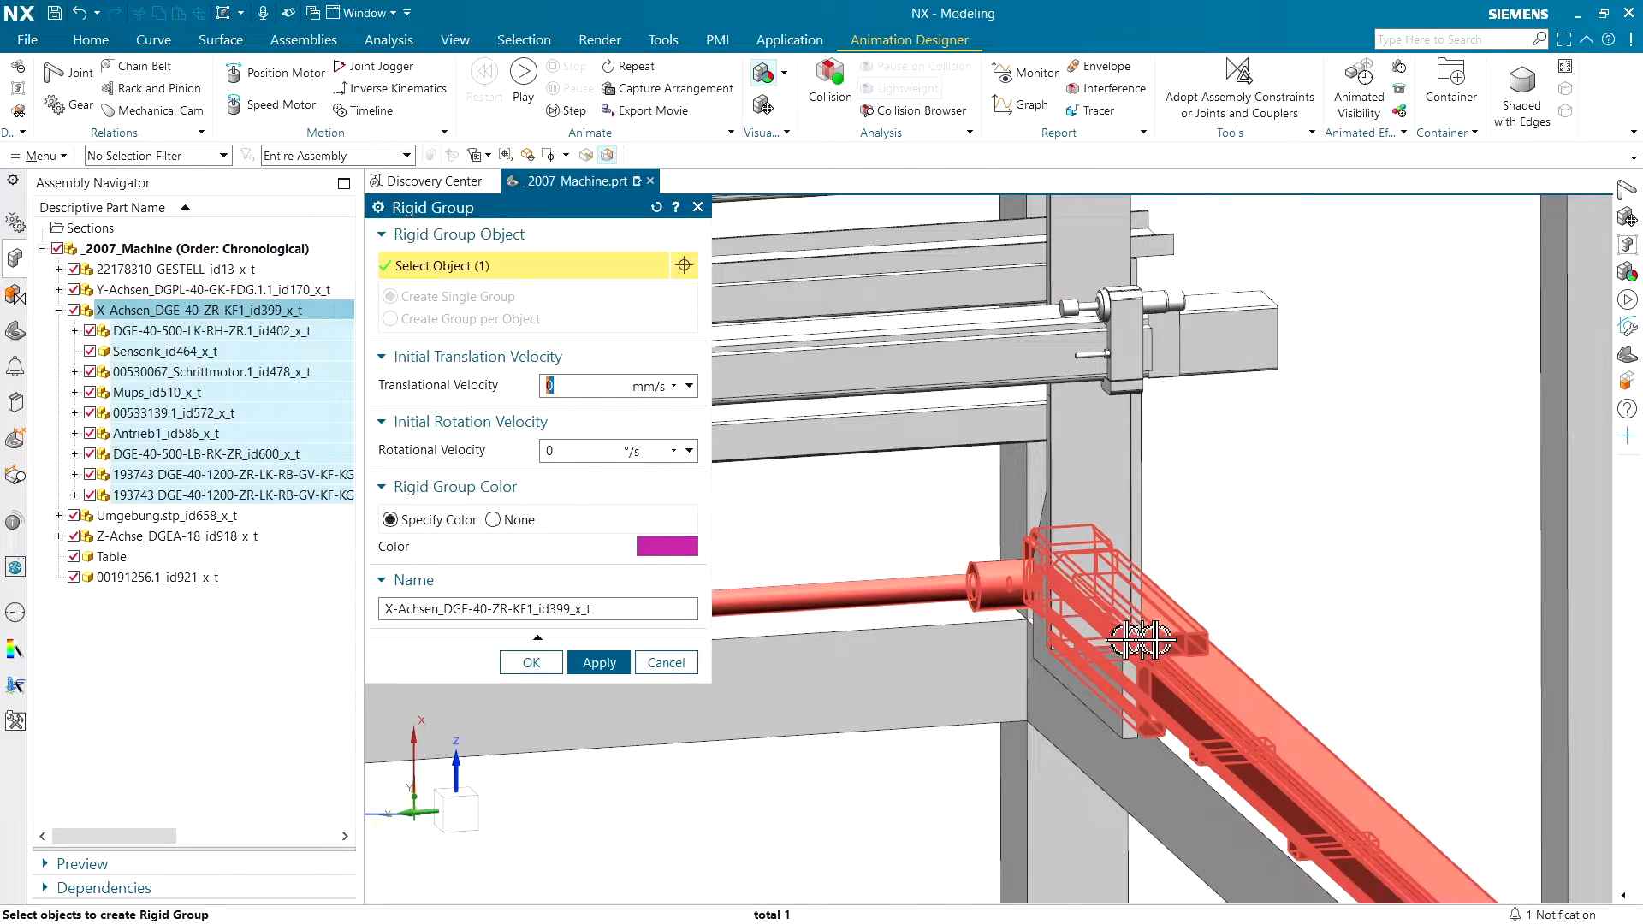
pyautogui.click(175, 331)
pyautogui.keyDown('shift'); pyautogui.click(185, 494); pyautogui.keyUp('shift')
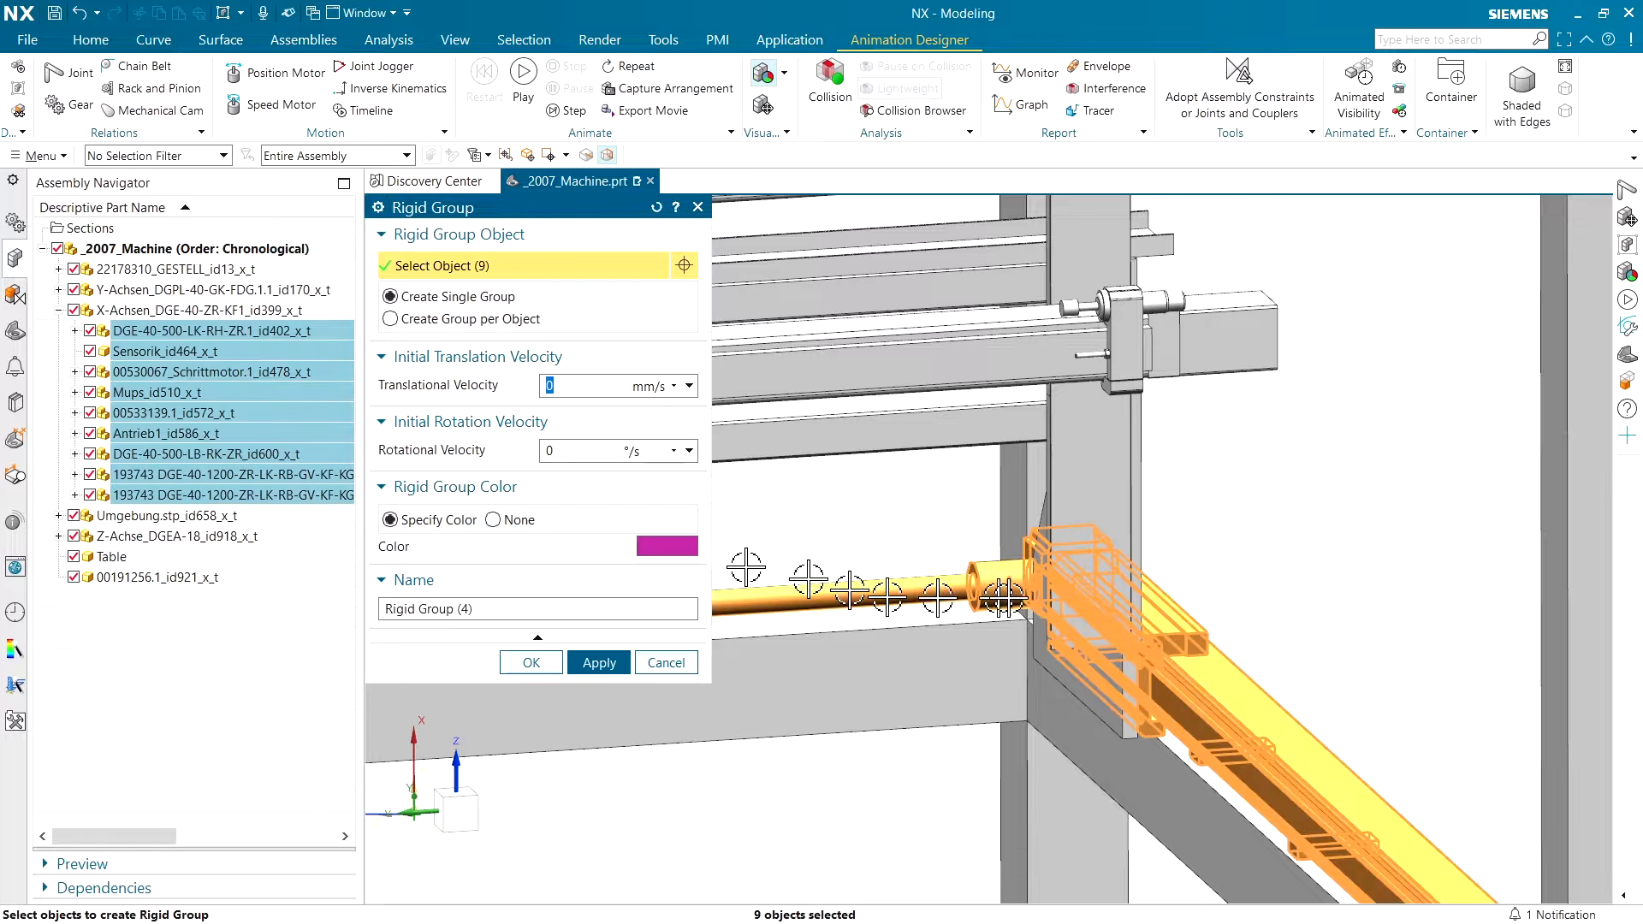
pyautogui.keyDown('shift'); pyautogui.click(1183, 627); pyautogui.keyUp('shift')
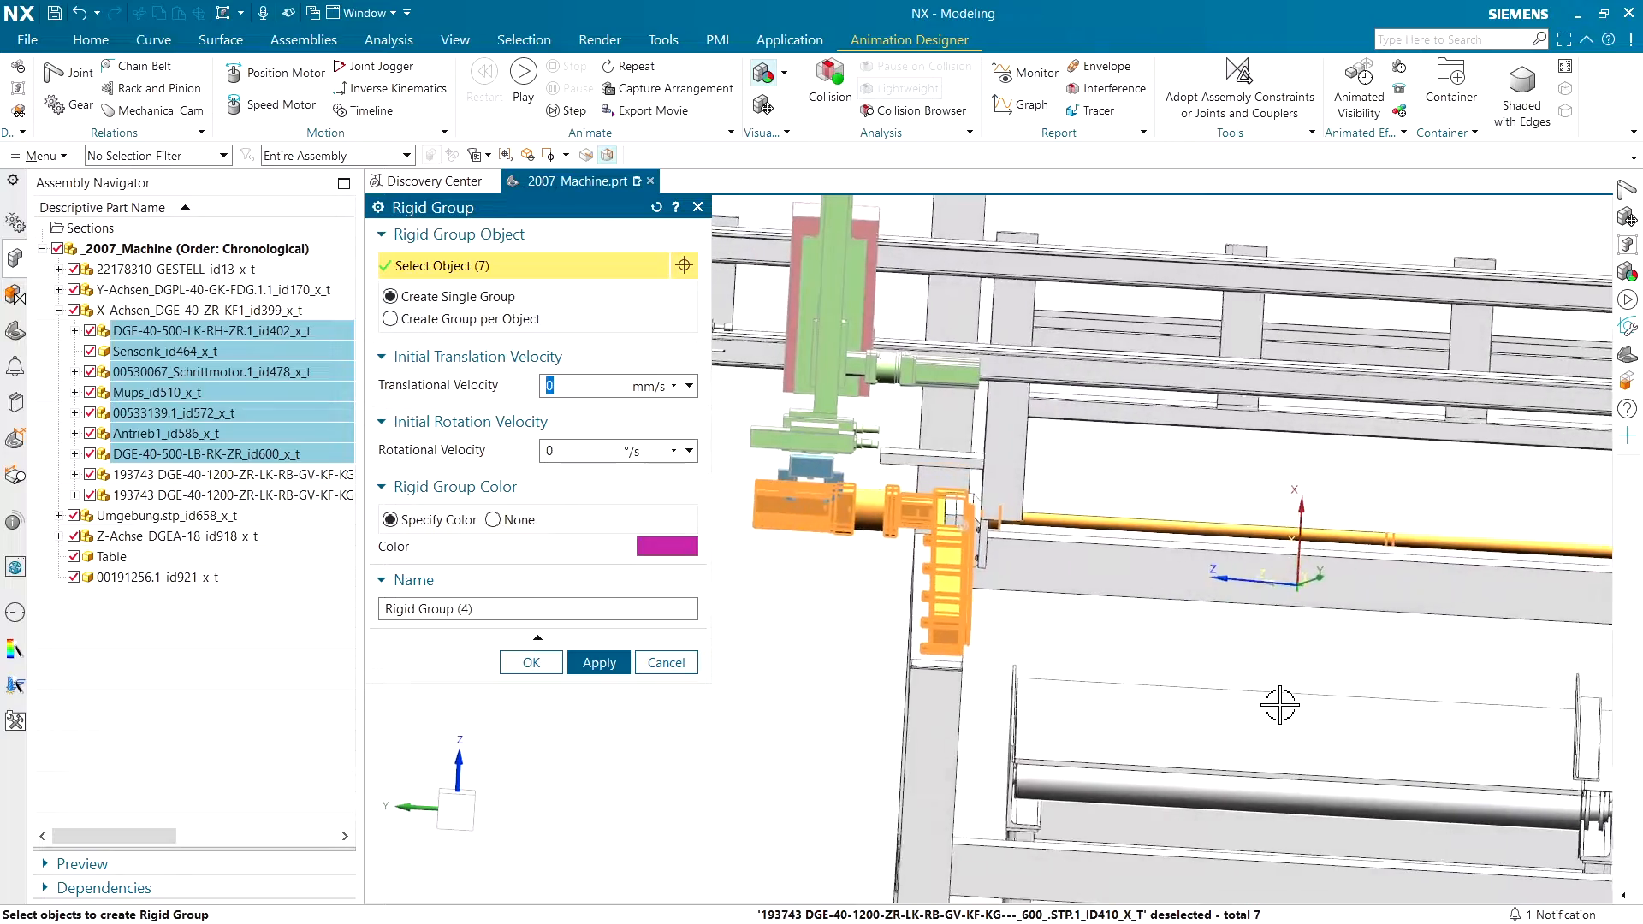
pyautogui.click(599, 664)
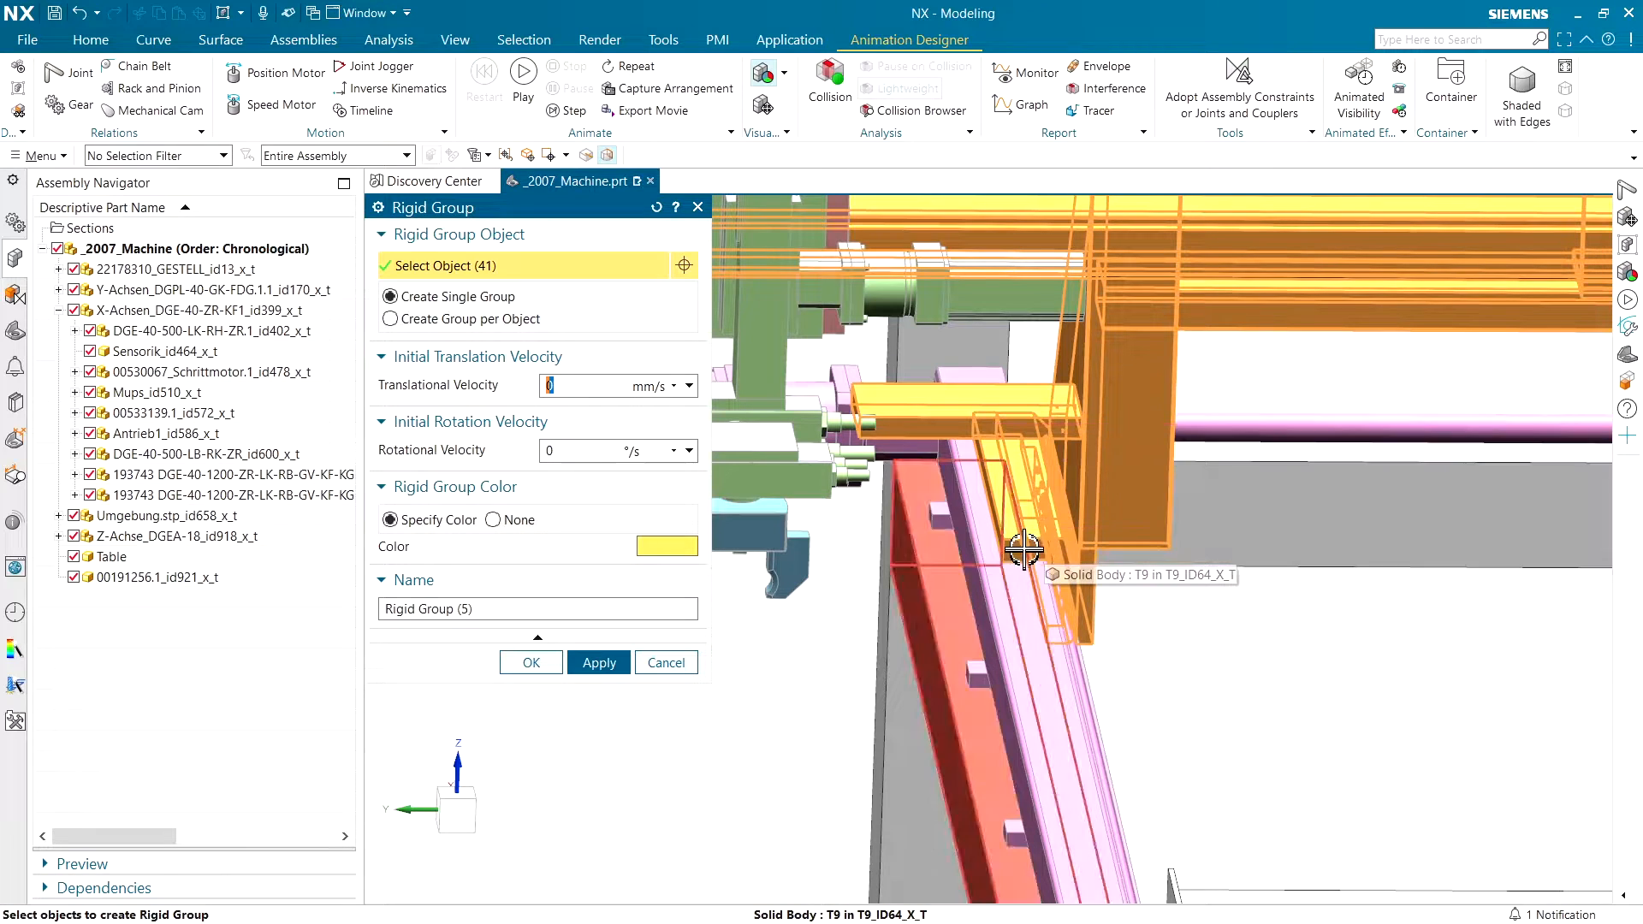
# - Create a rigid group from the Y-axis gantry with its mounting bodies, and try out Move Rigid Group
pyautogui.click(533, 662)
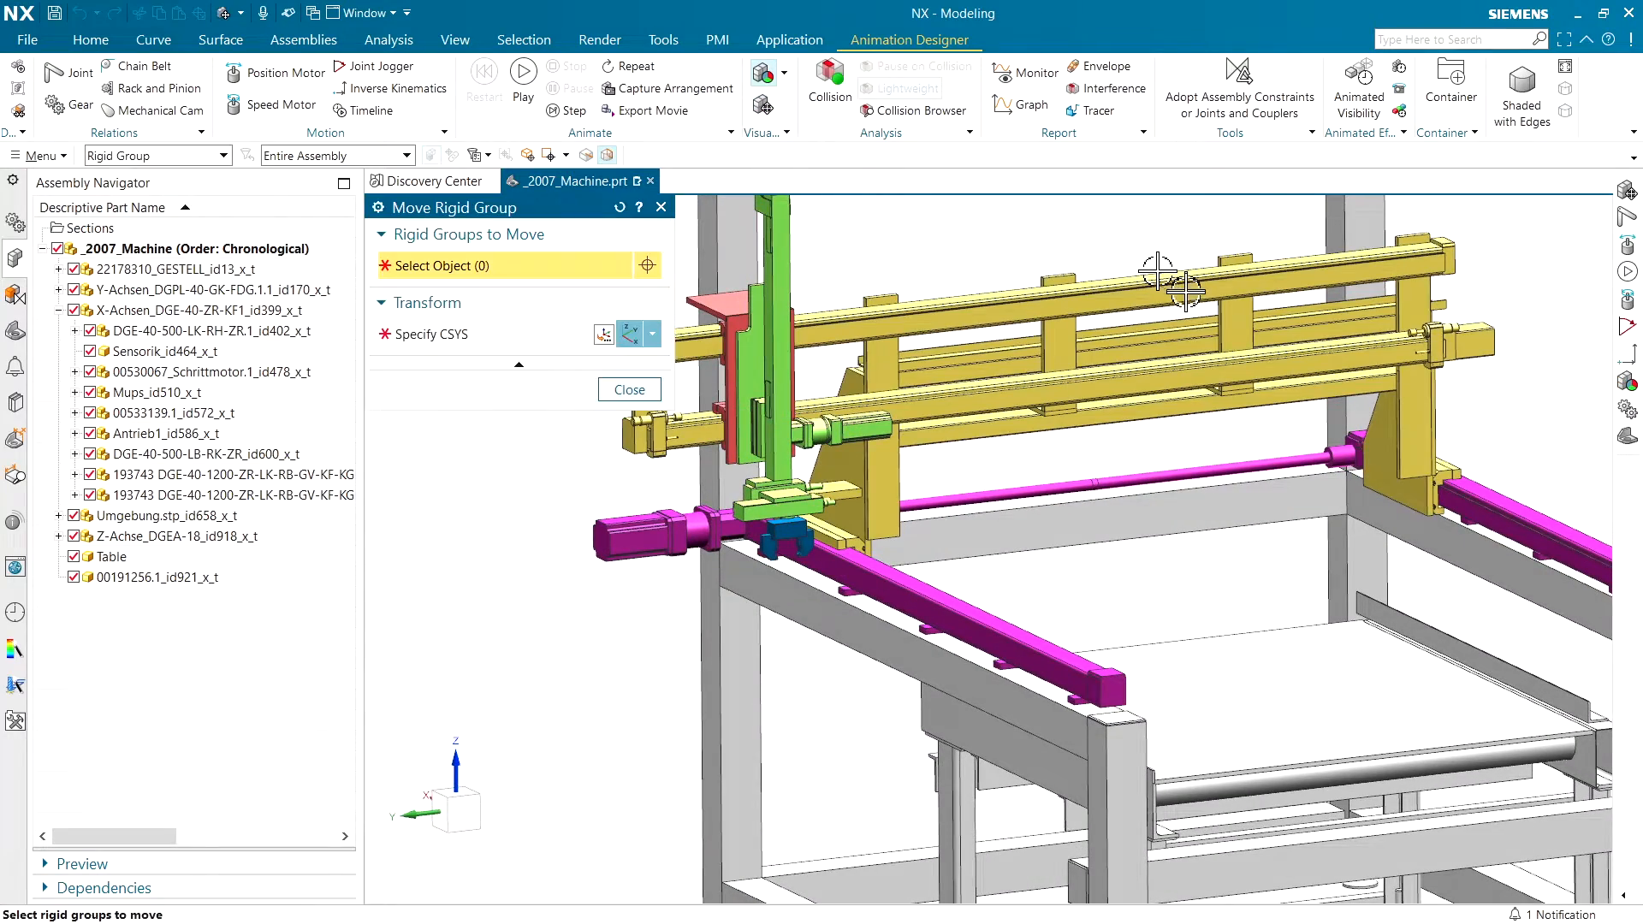
pyautogui.moveTo(1183, 460); pyautogui.dragTo(1089, 386)
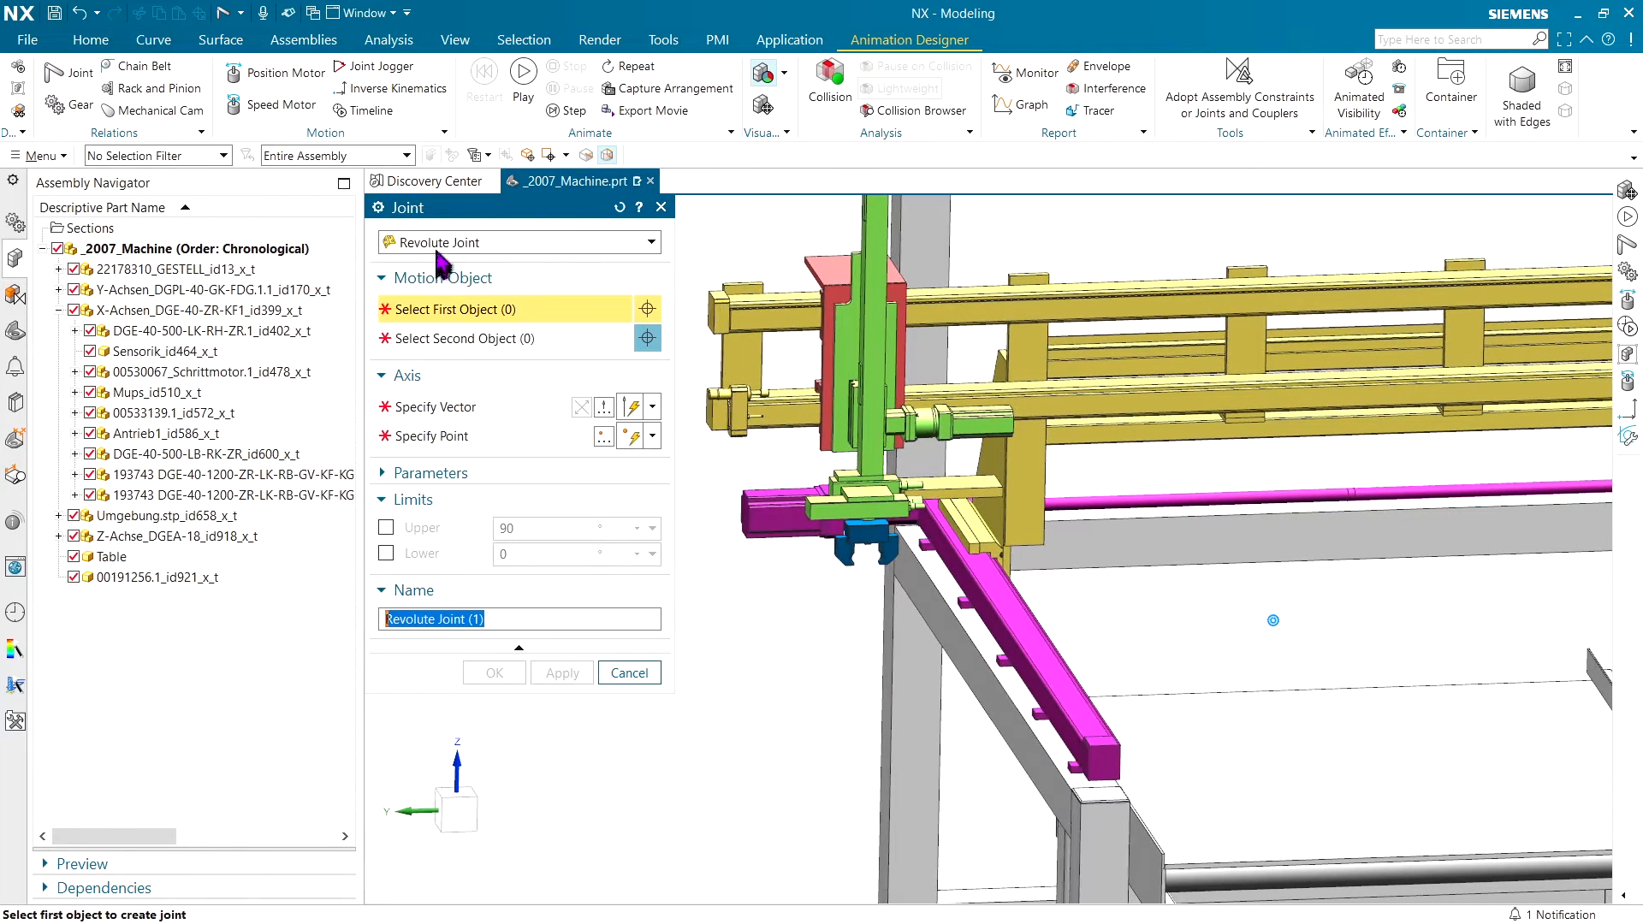
# - Create a fixed joint for the X-axis rail group and a revolute joint between gripper and Z-axis group about the vertical axis
pyautogui.click(442, 264)
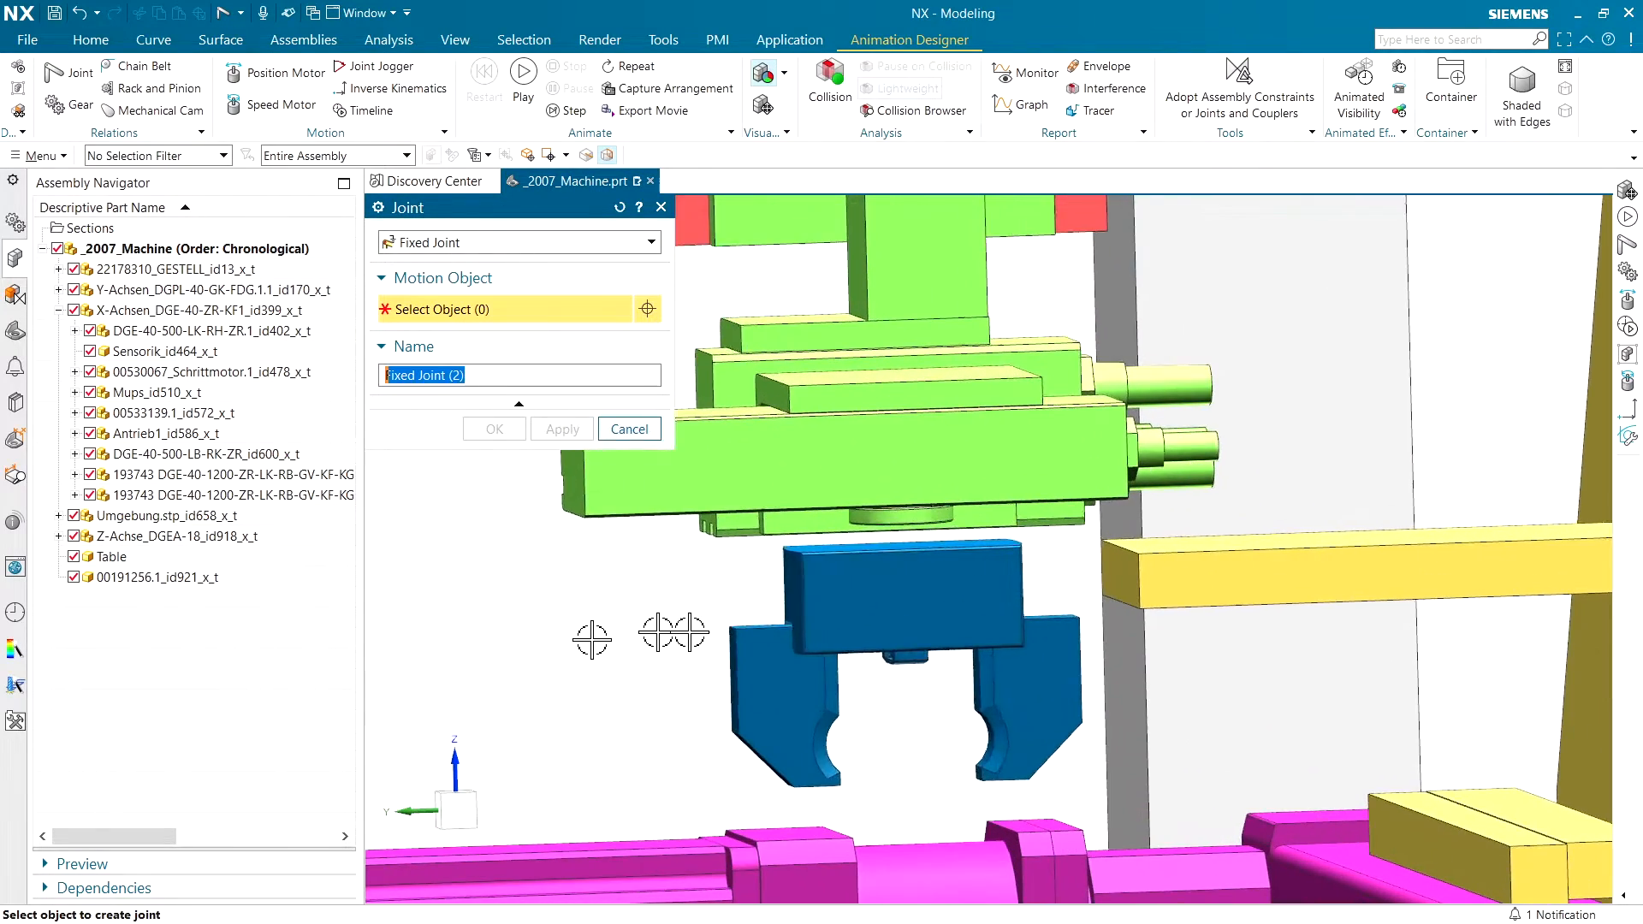
pyautogui.click(467, 246)
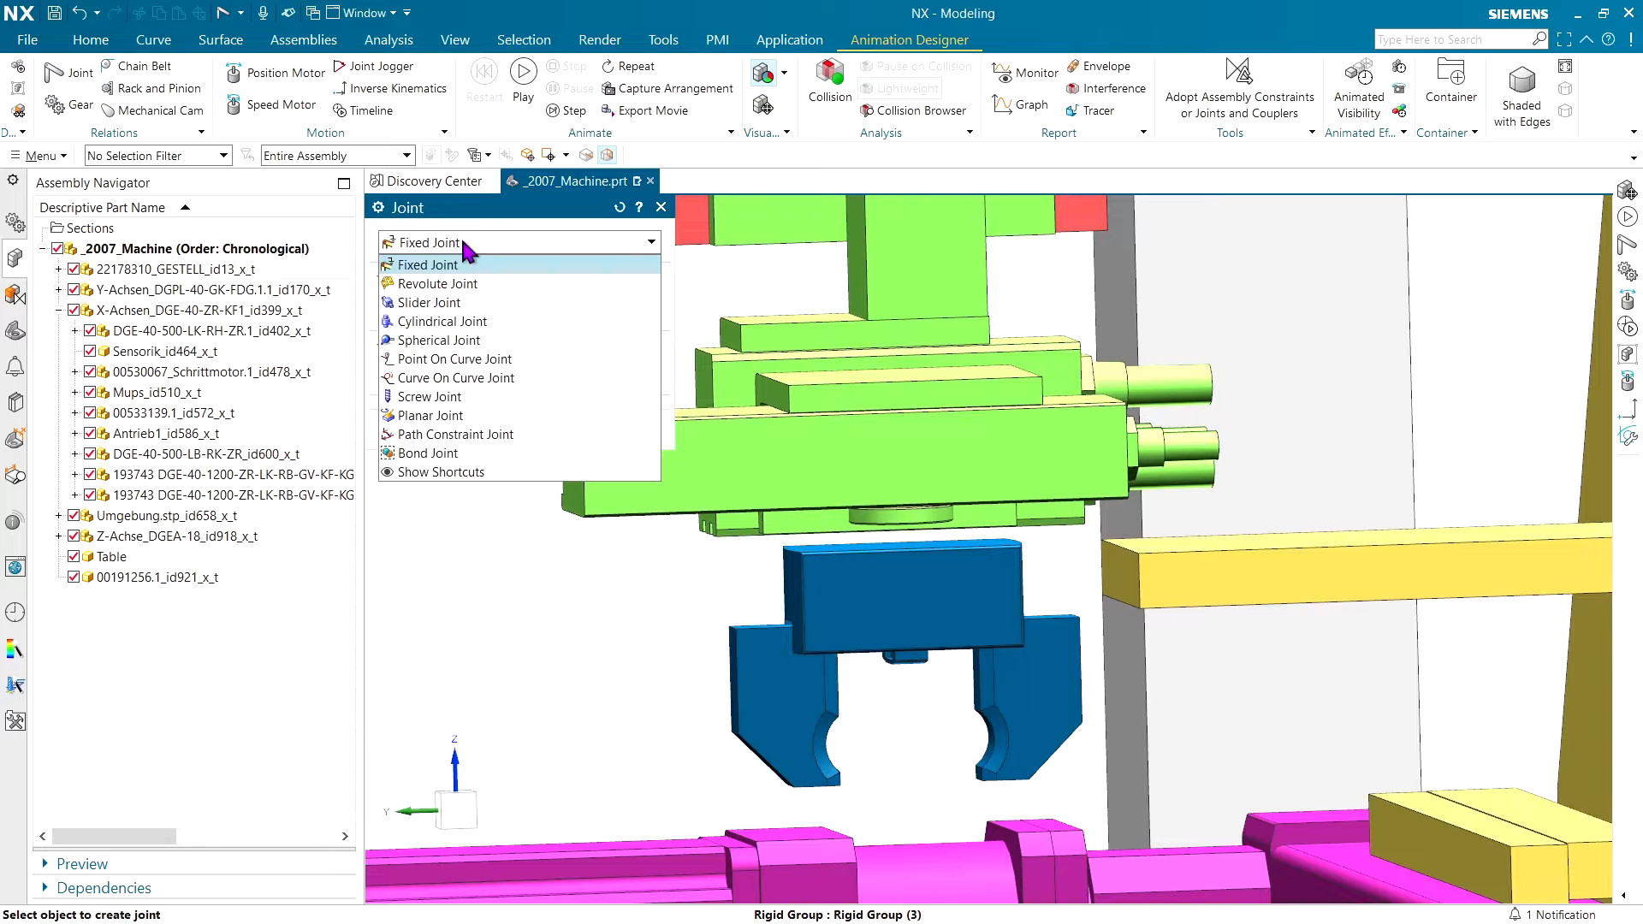
pyautogui.click(433, 284)
pyautogui.click(855, 557)
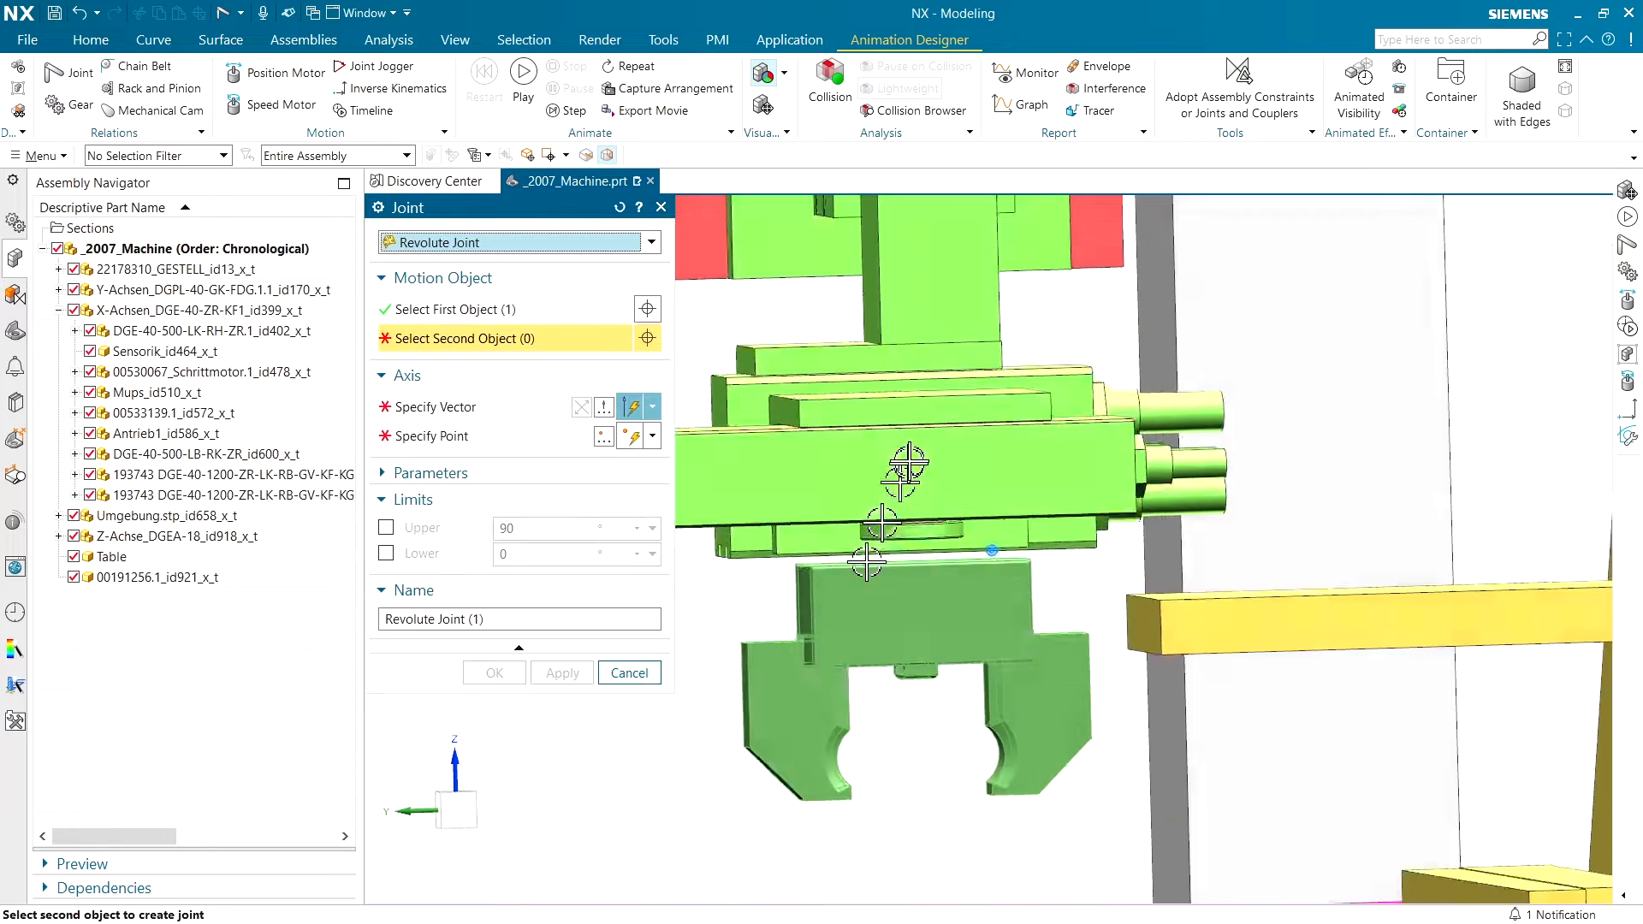
pyautogui.click(1043, 360)
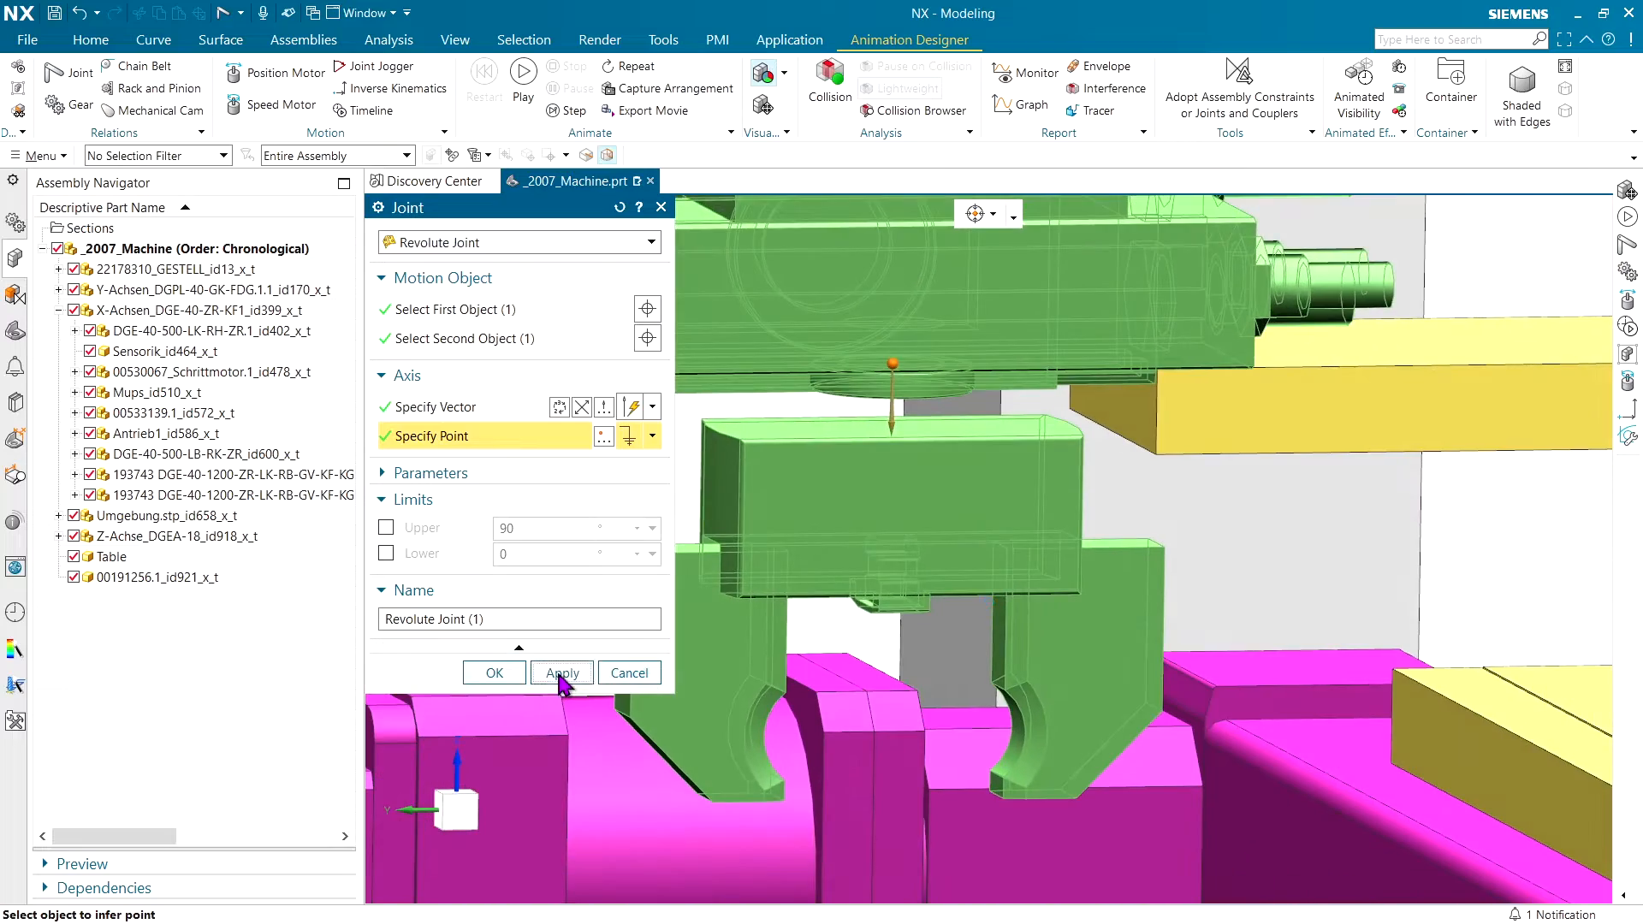
pyautogui.click(557, 675)
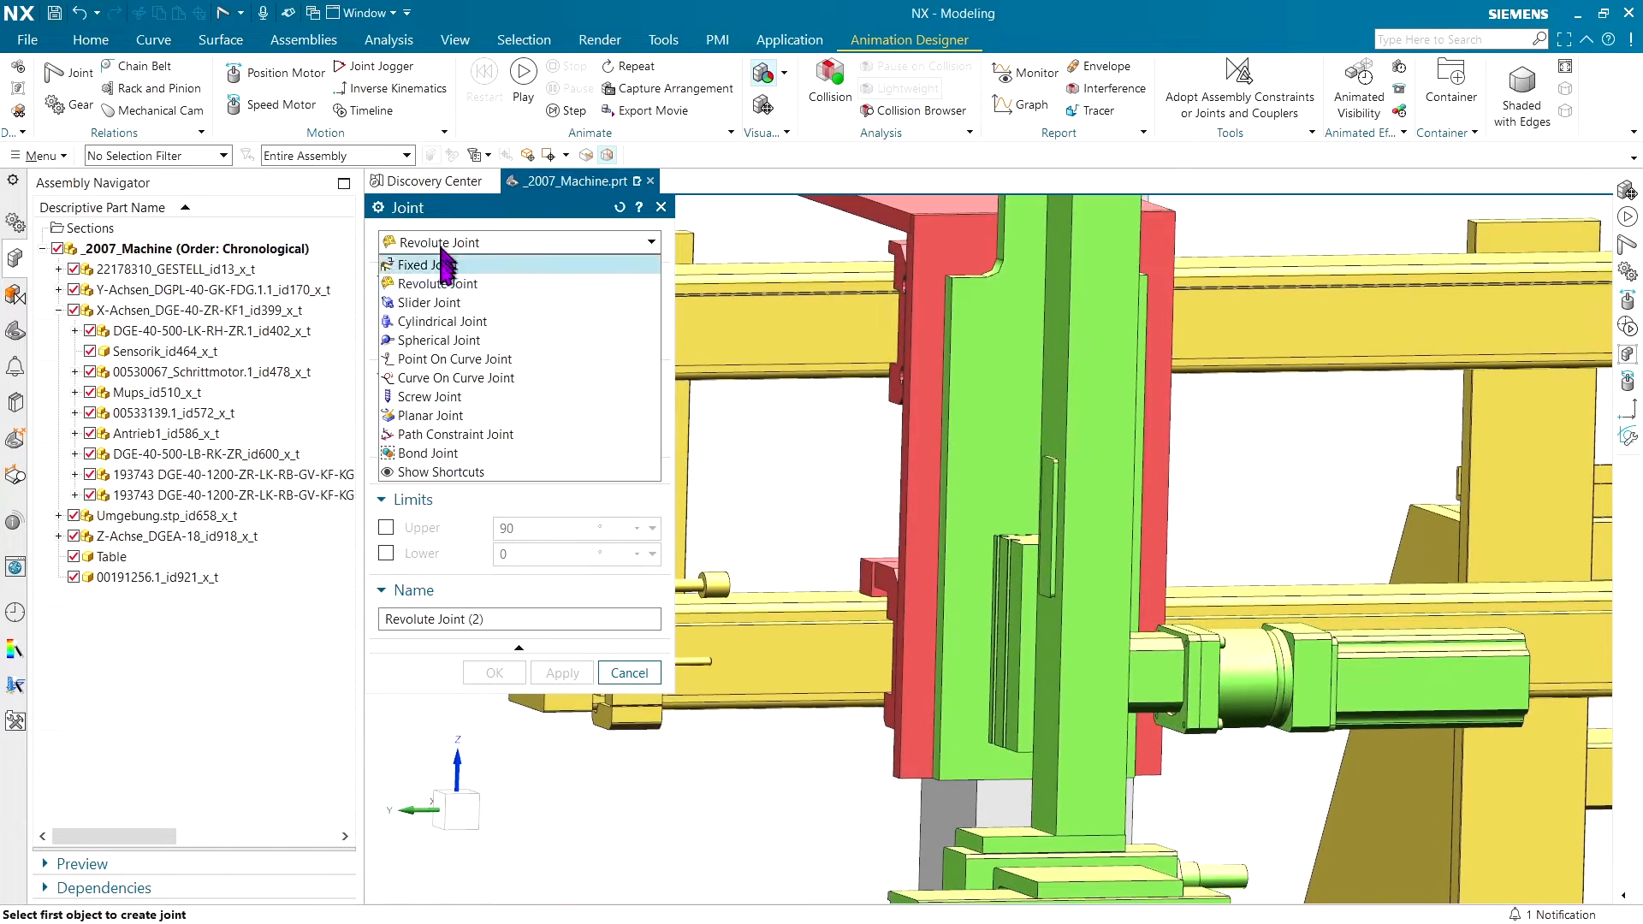
# - Create a slider joint between the Z-axis group and the carriage group, directed normal to the carriage's horizontal plate
pyautogui.click(429, 302)
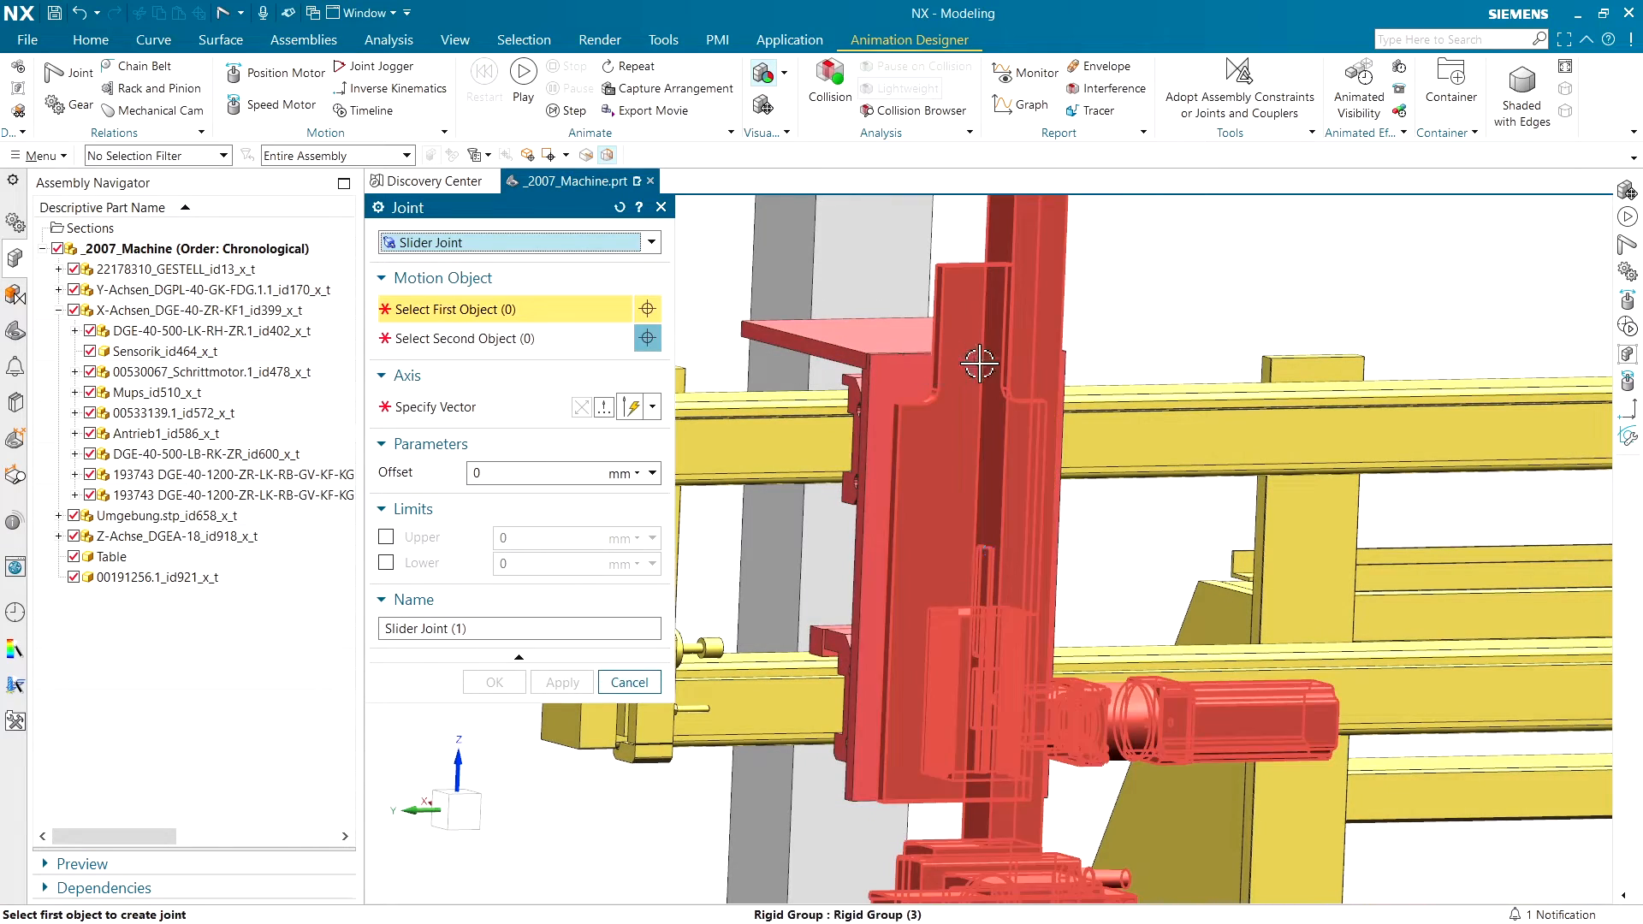
pyautogui.click(914, 364)
pyautogui.click(883, 331)
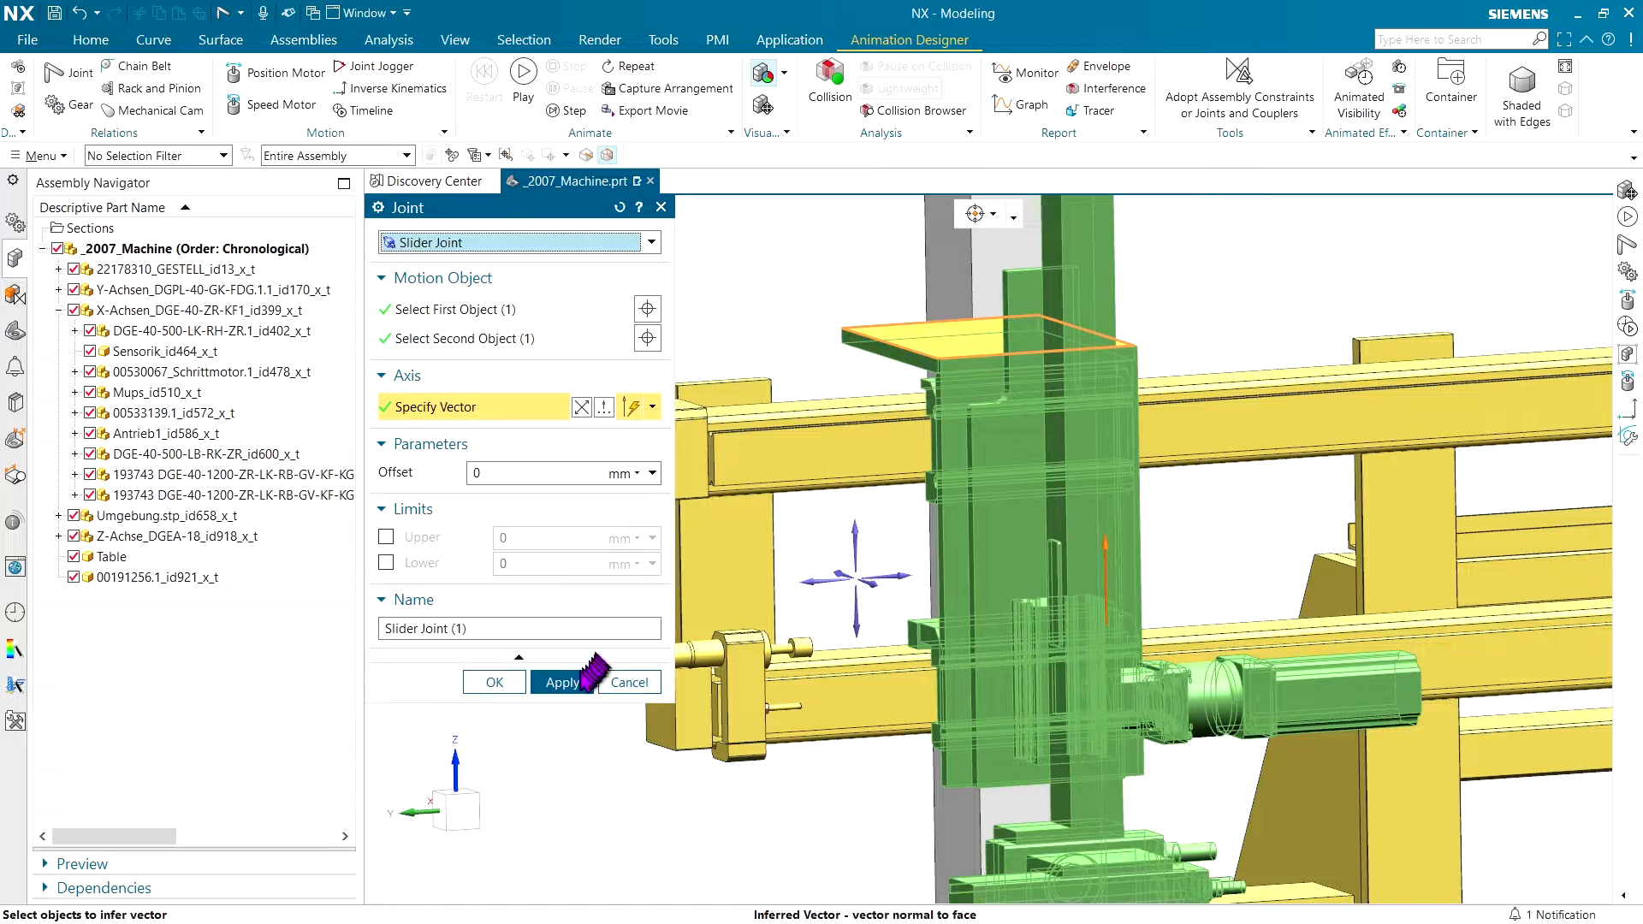
# - Create a slider joint between the carriage group and the Y-axis gantry group, directed along the gantry beams
pyautogui.click(944, 339)
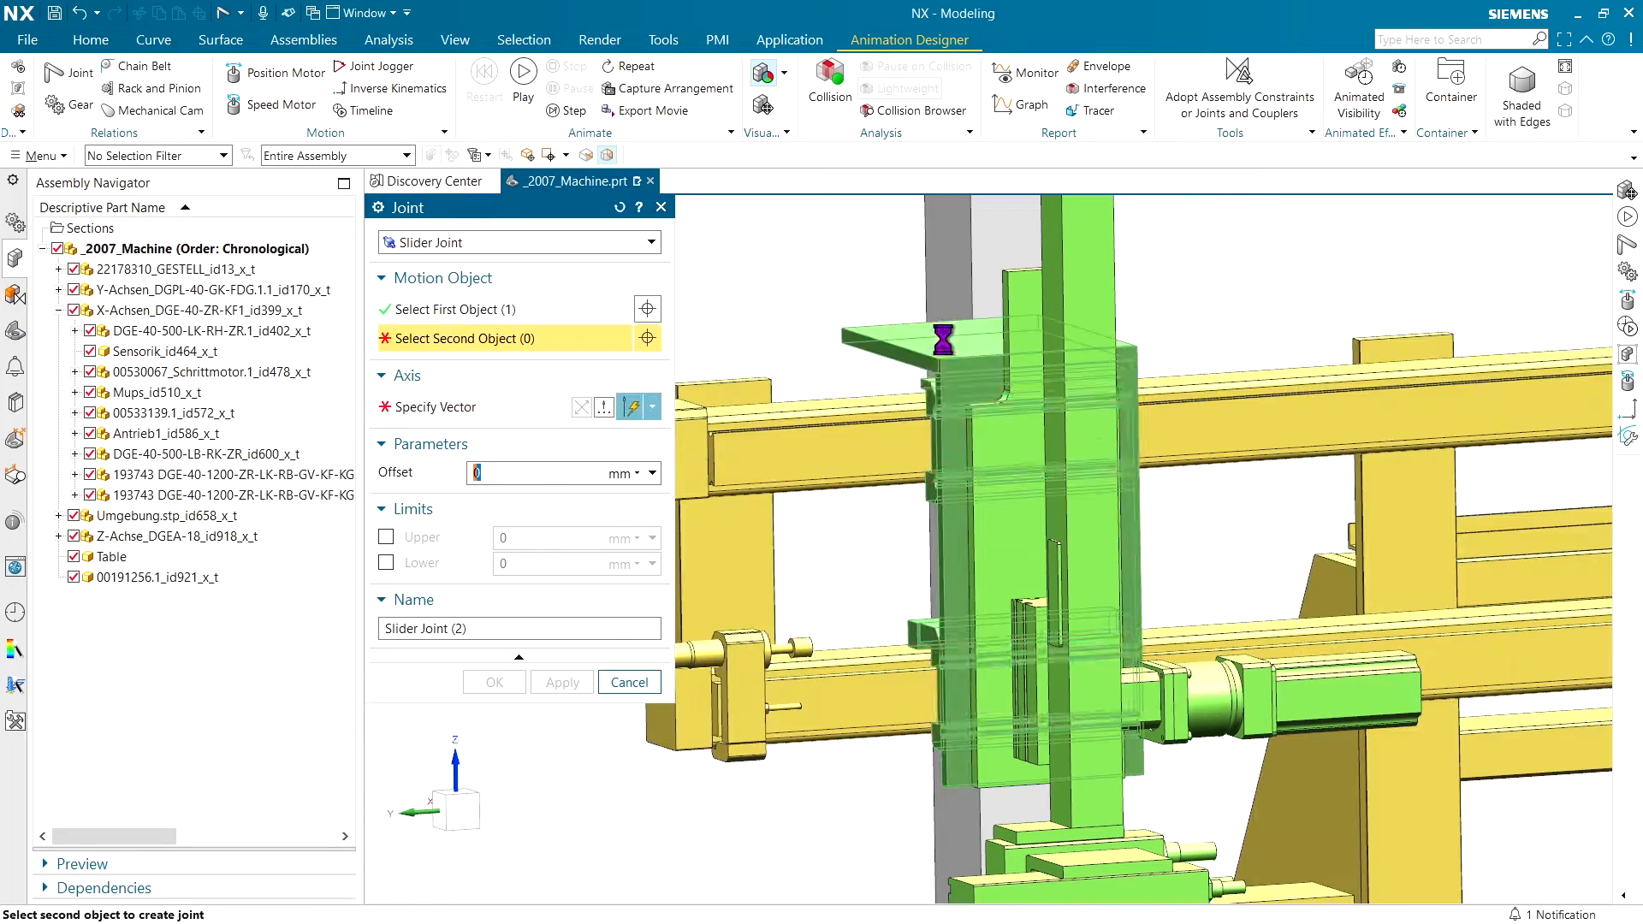
pyautogui.click(847, 444)
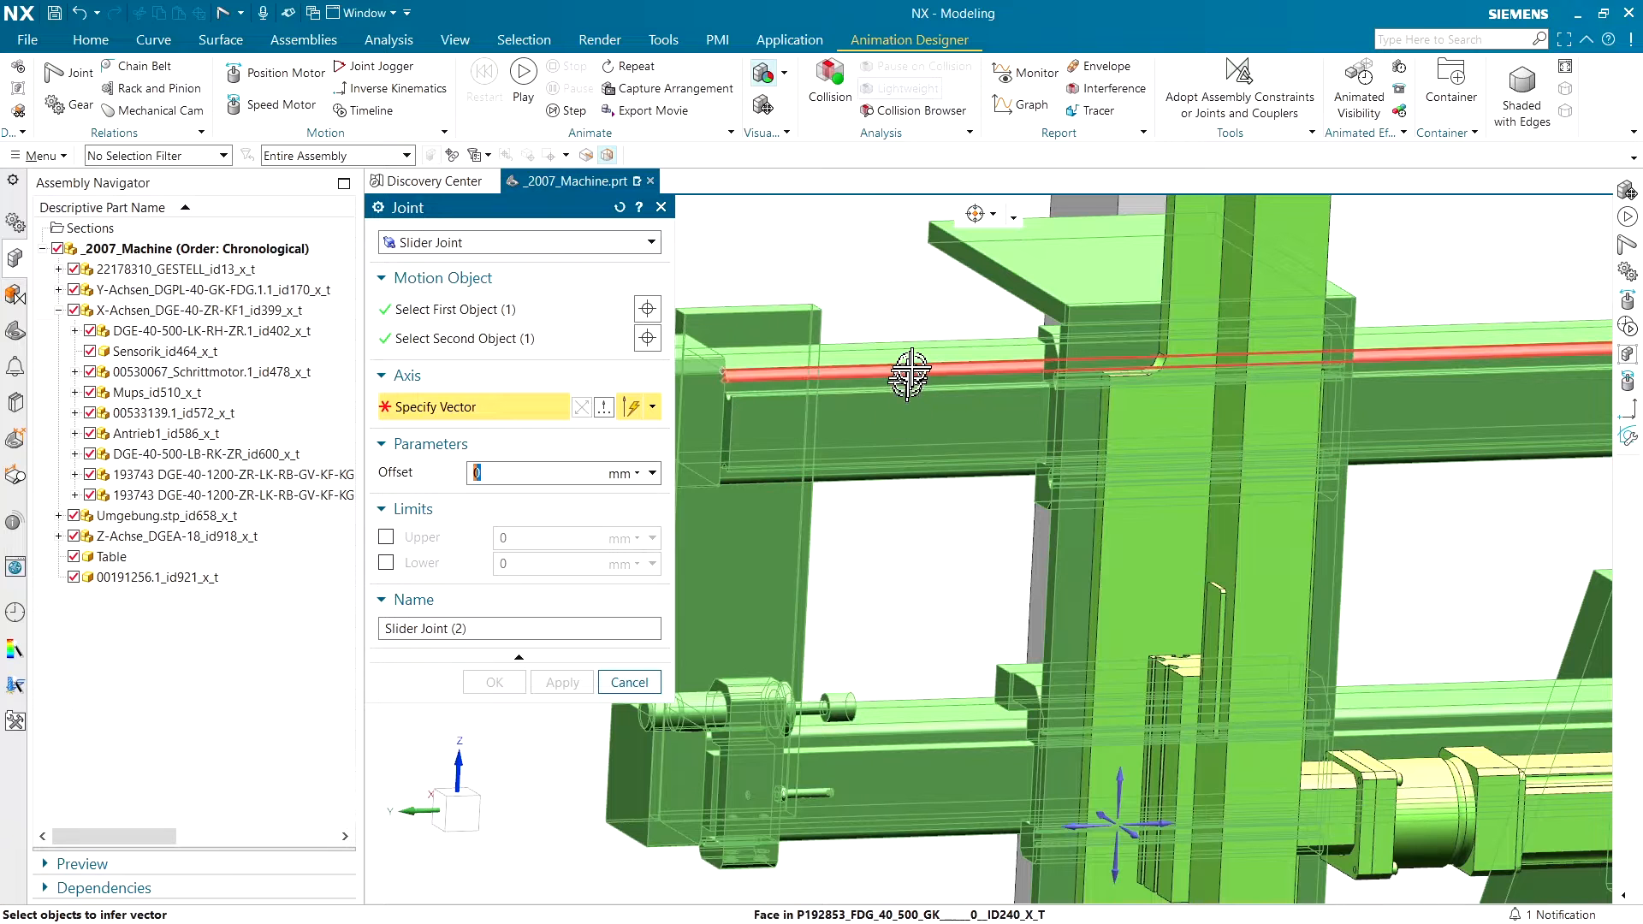
pyautogui.scroll(-1, 913, 375)
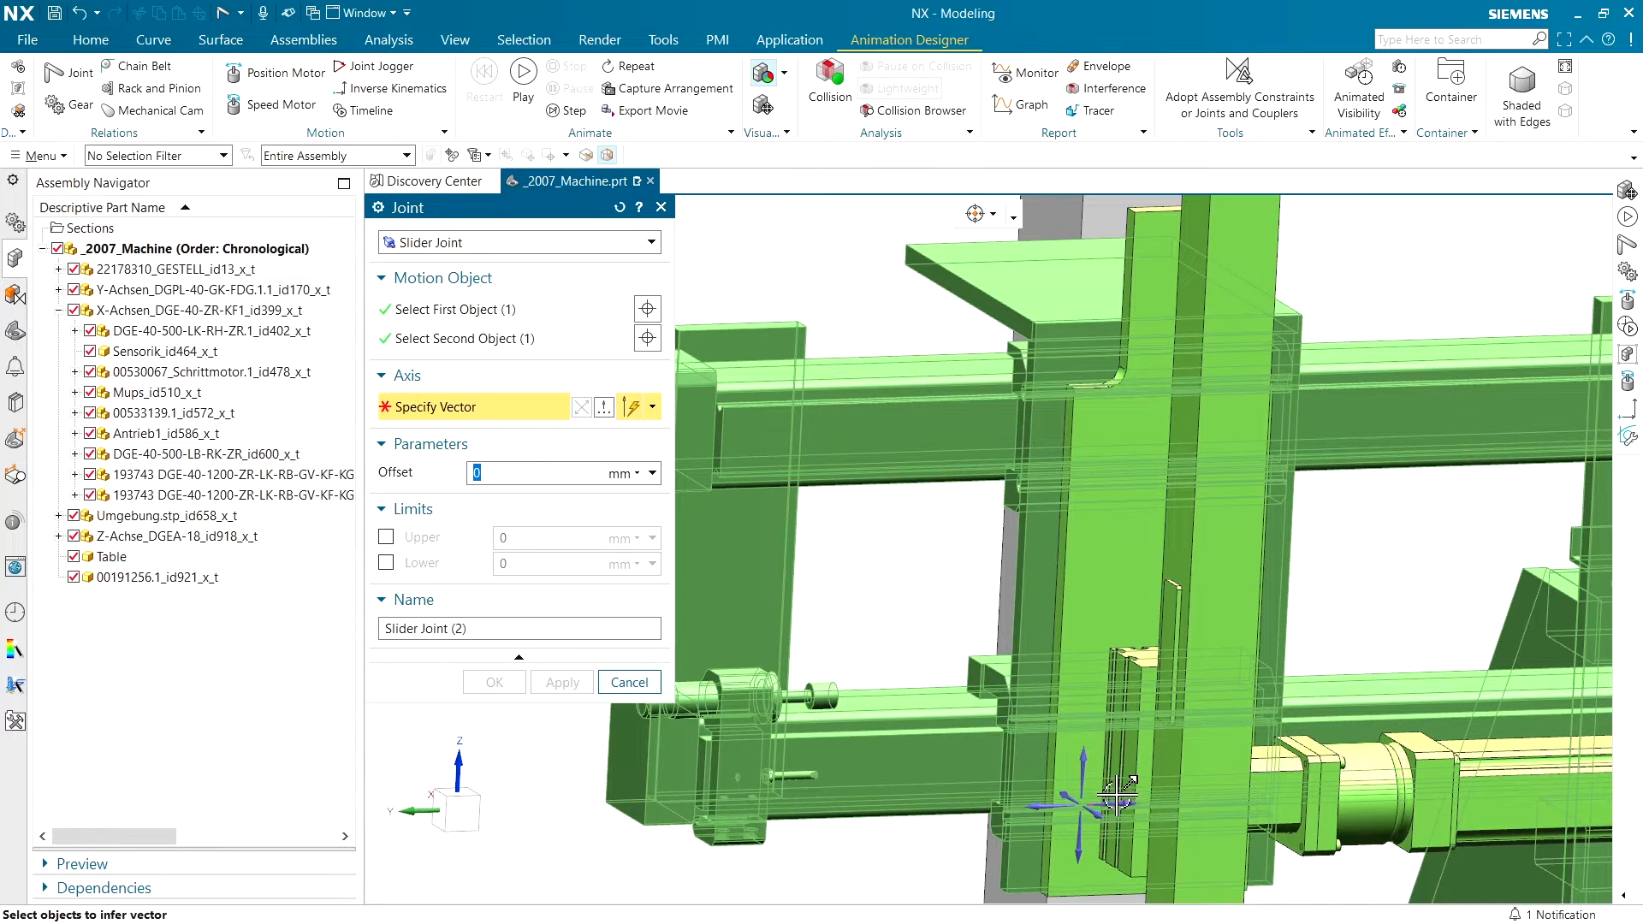
pyautogui.scroll(-4, 941, 544)
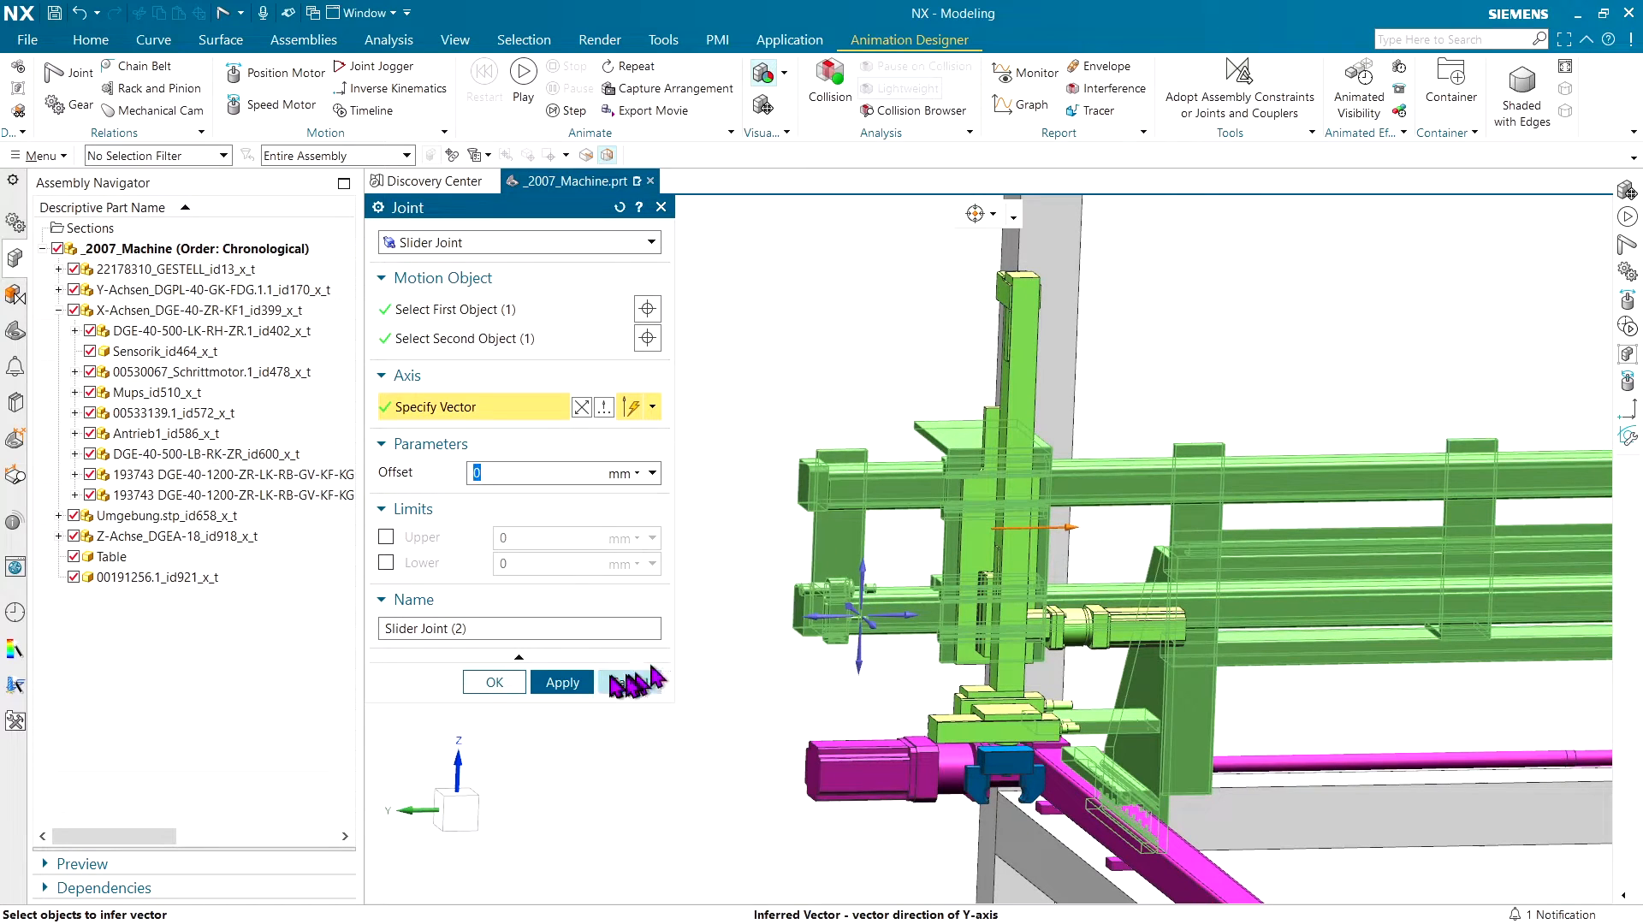
pyautogui.click(562, 682)
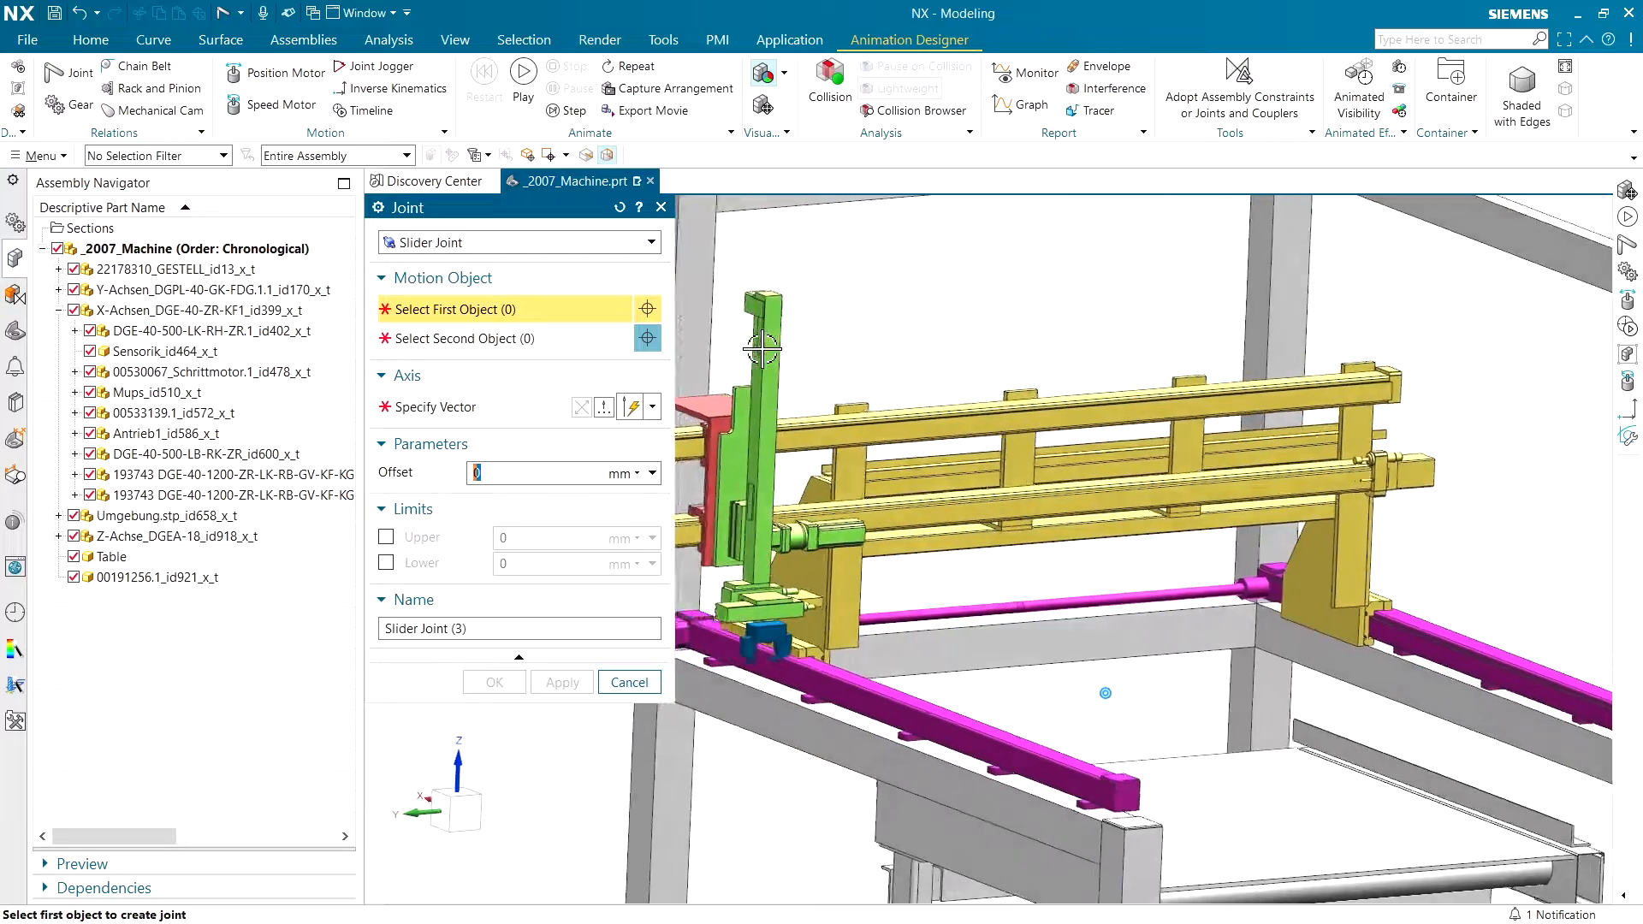
# - Create a slider joint between the Y-axis gantry group and the X-axis rail group, directed along the rails
pyautogui.click(1024, 410)
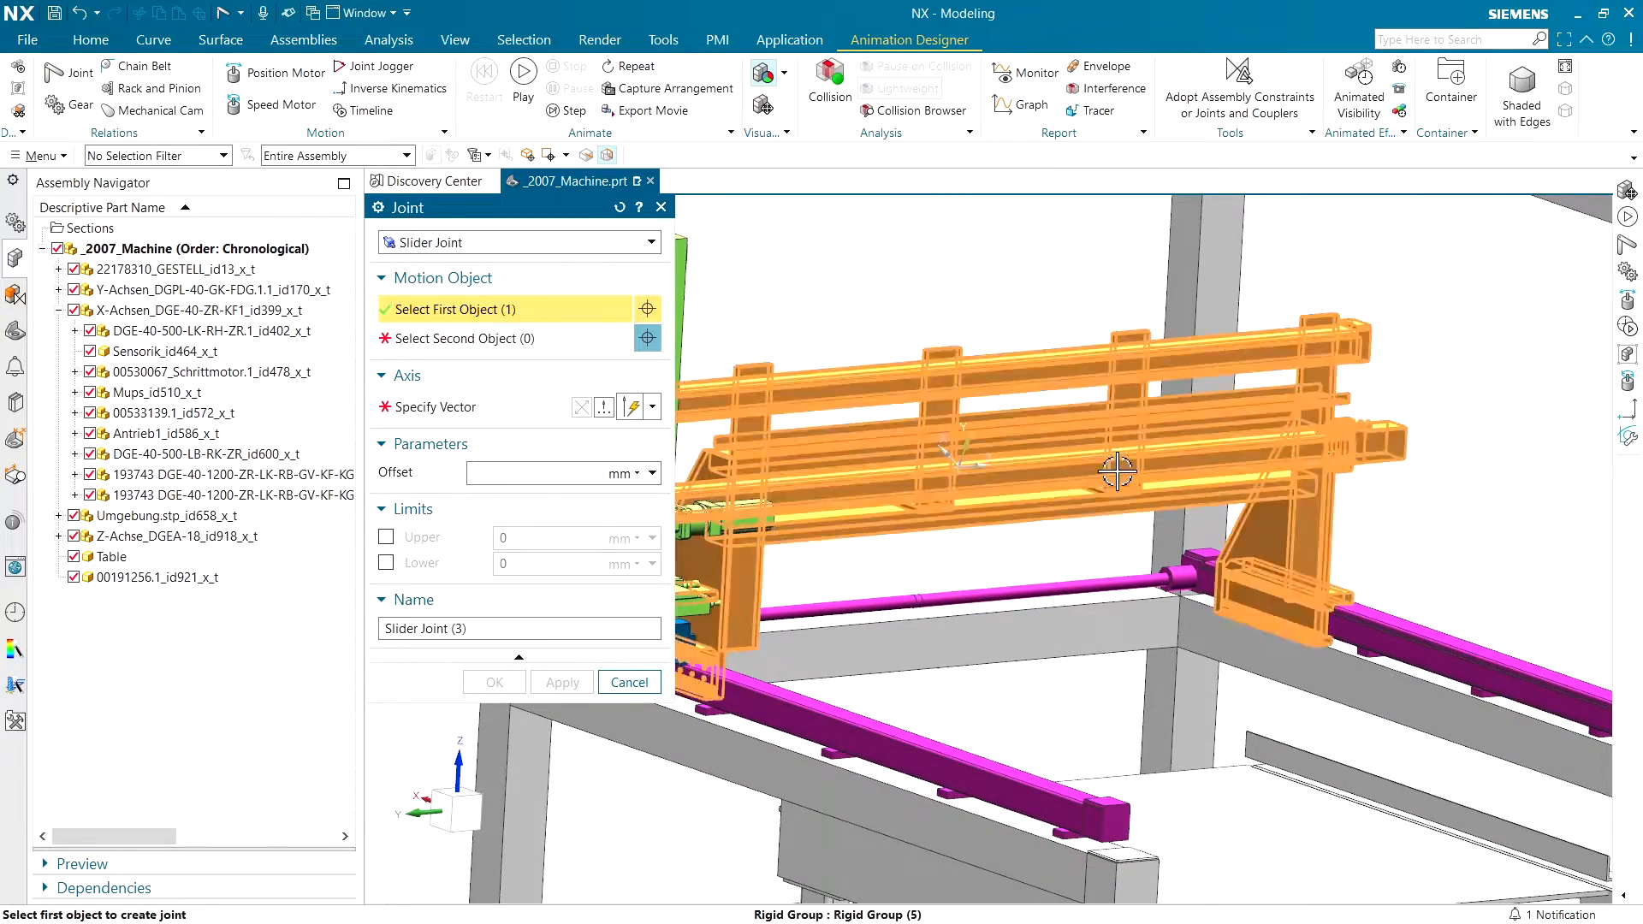
pyautogui.click(1403, 646)
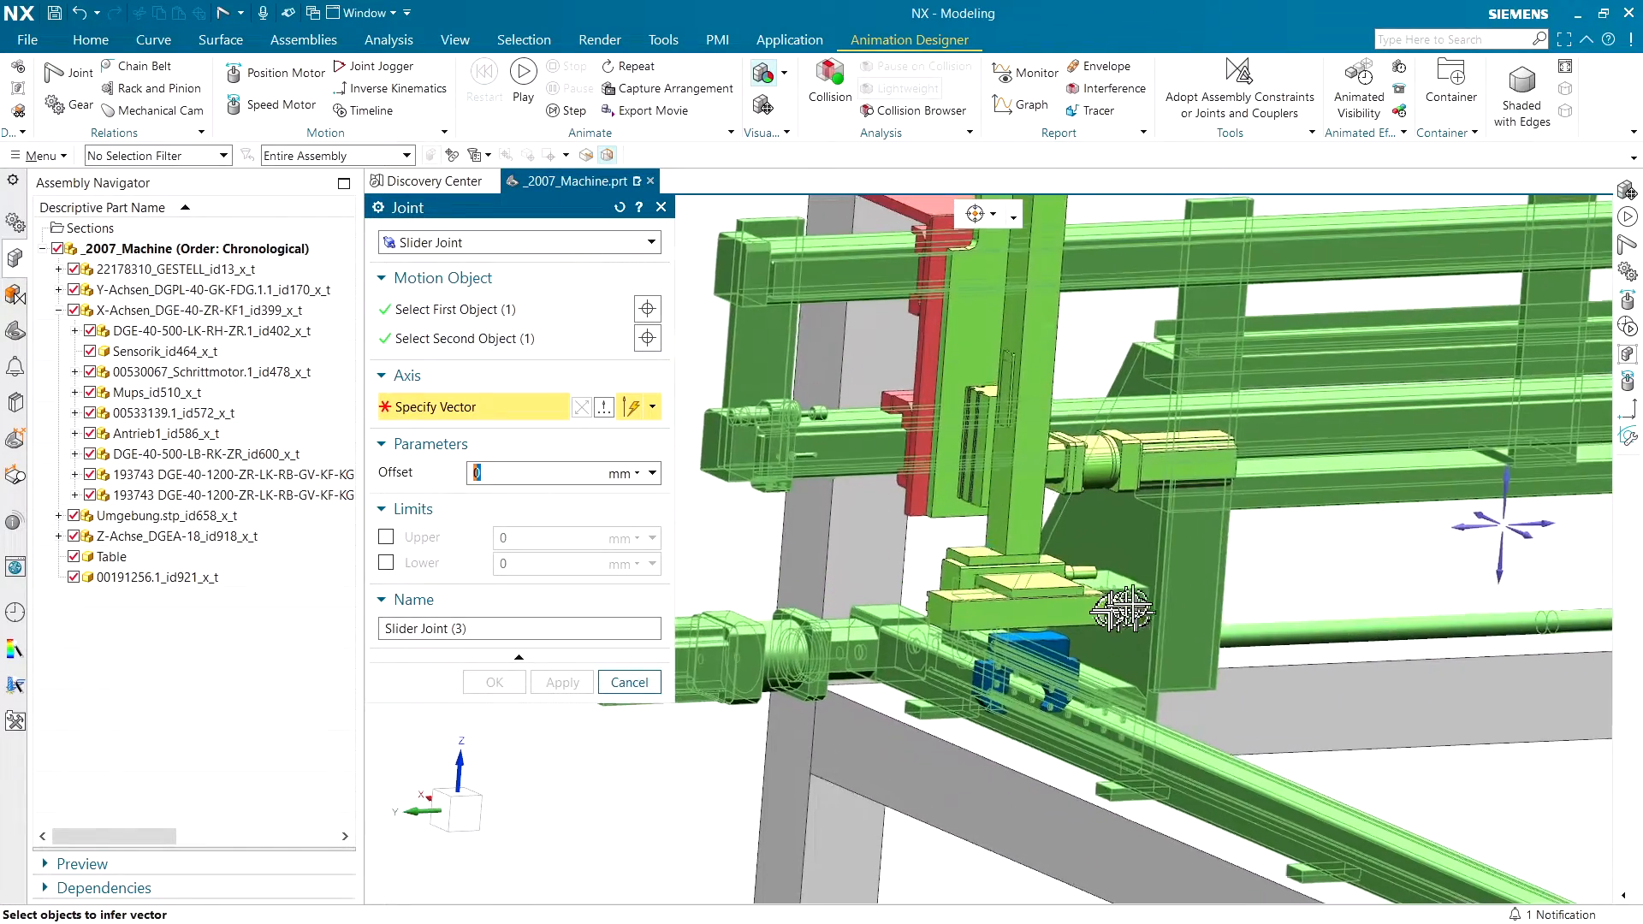
pyautogui.click(1201, 594)
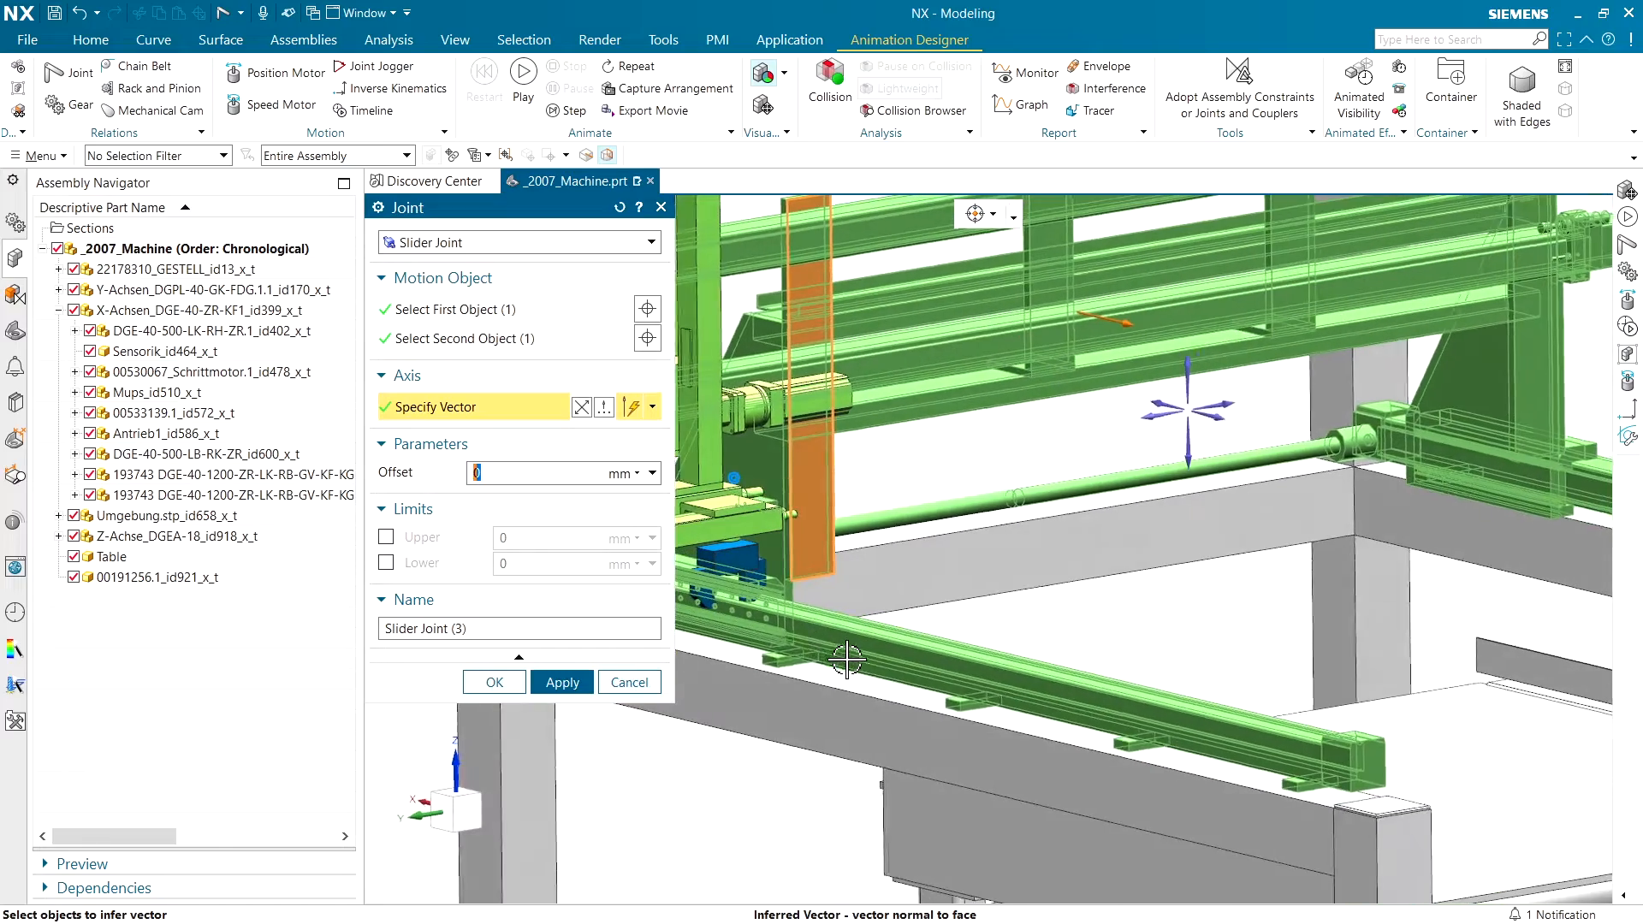
pyautogui.click(496, 682)
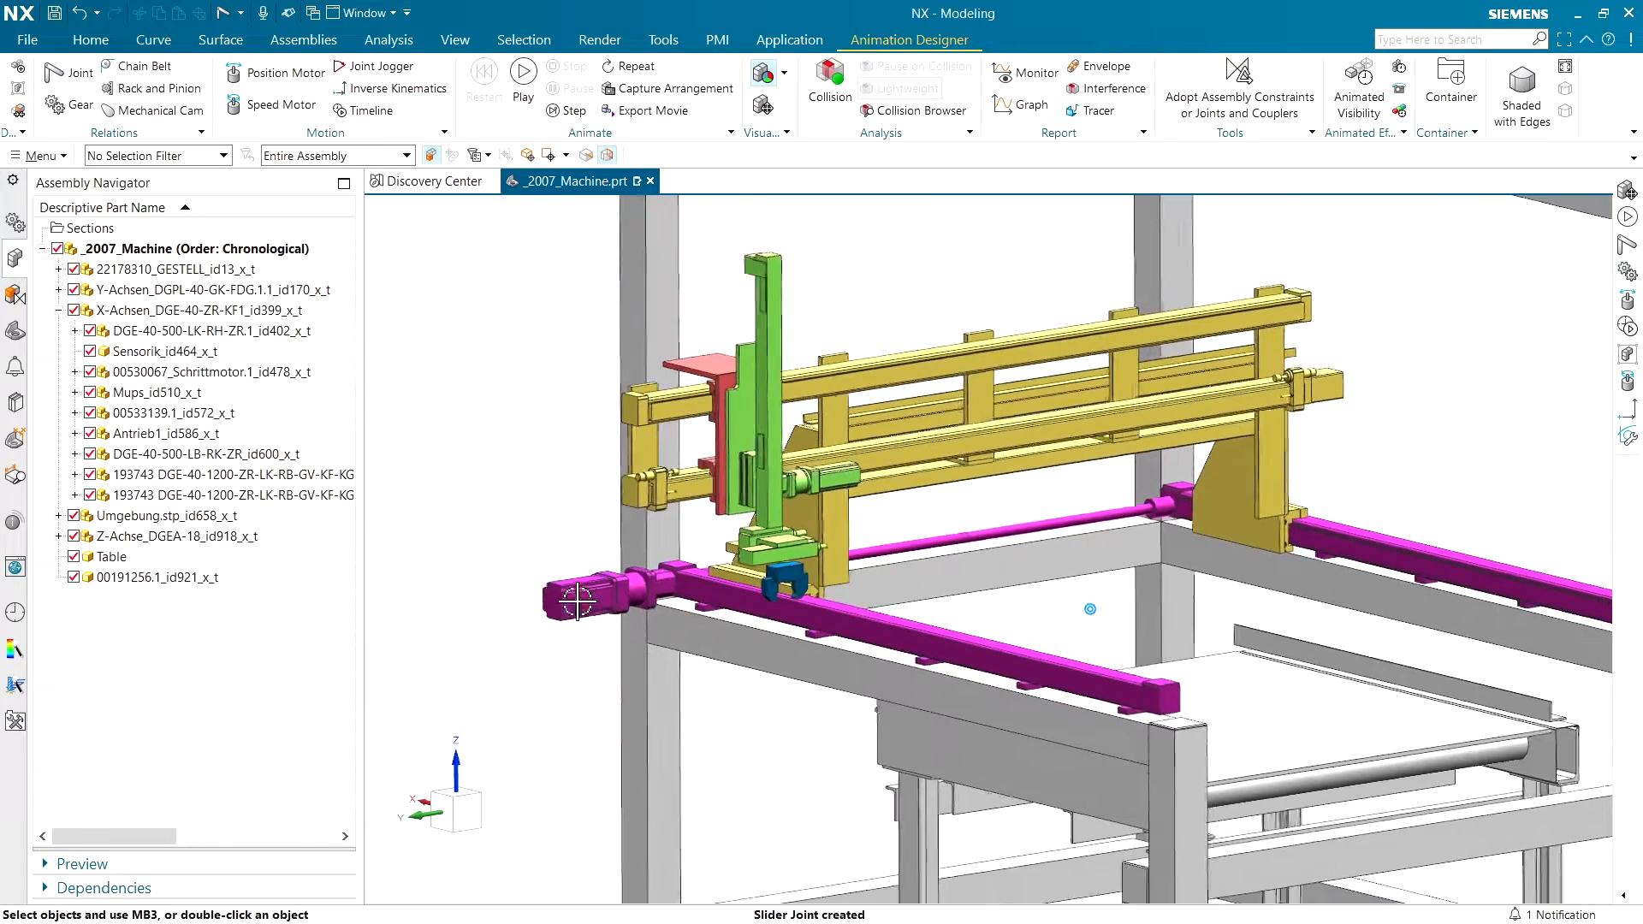
# - Test the joints by moving the Y-axis gantry rigid group along the X-axis rails with Move Rigid Group
pyautogui.click(15, 224)
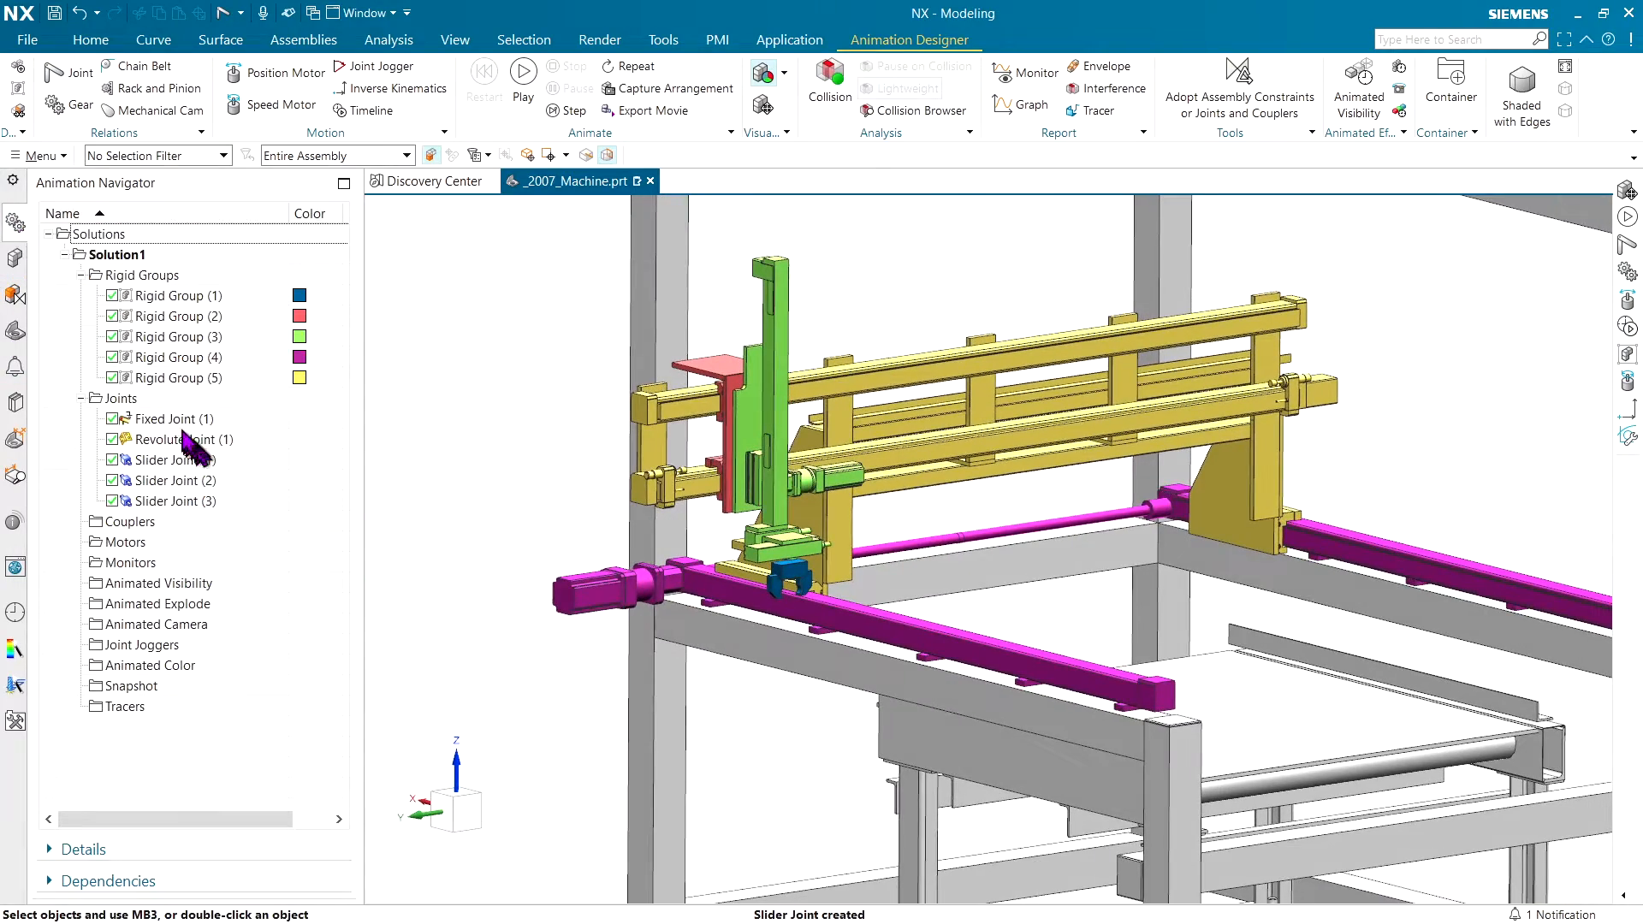
pyautogui.click(765, 107)
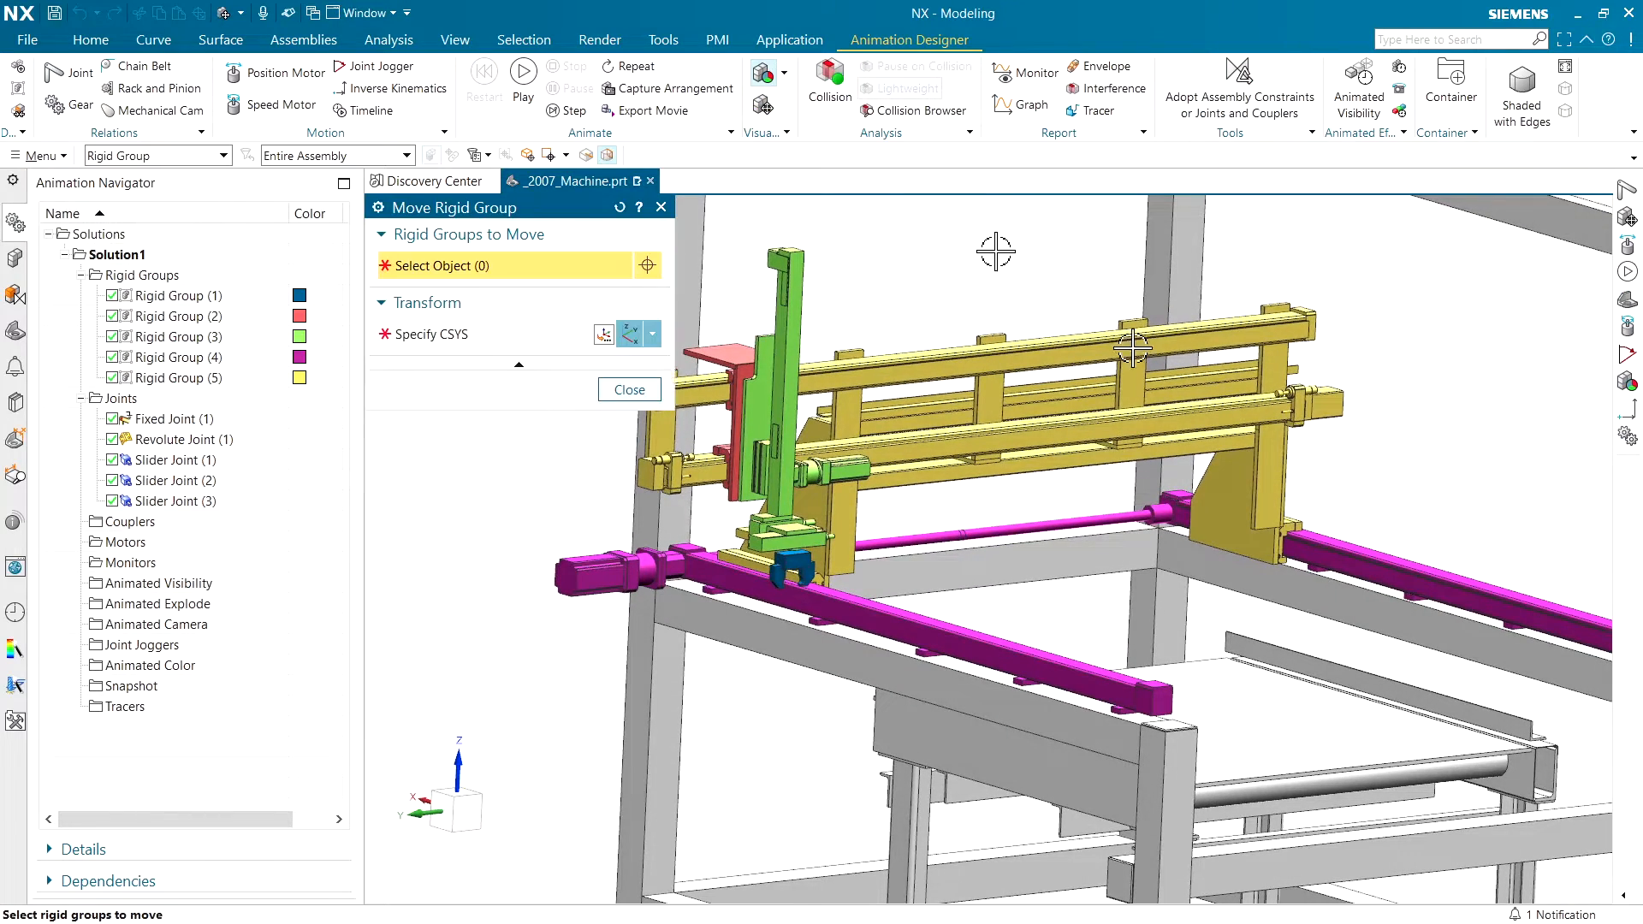
pyautogui.click(1160, 358)
pyautogui.moveTo(1011, 428); pyautogui.dragTo(865, 409)
pyautogui.click(653, 385)
# - Test the whole joint chain by moving the gripper rigid group across the machine with Move Rigid Group
pyautogui.click(765, 106)
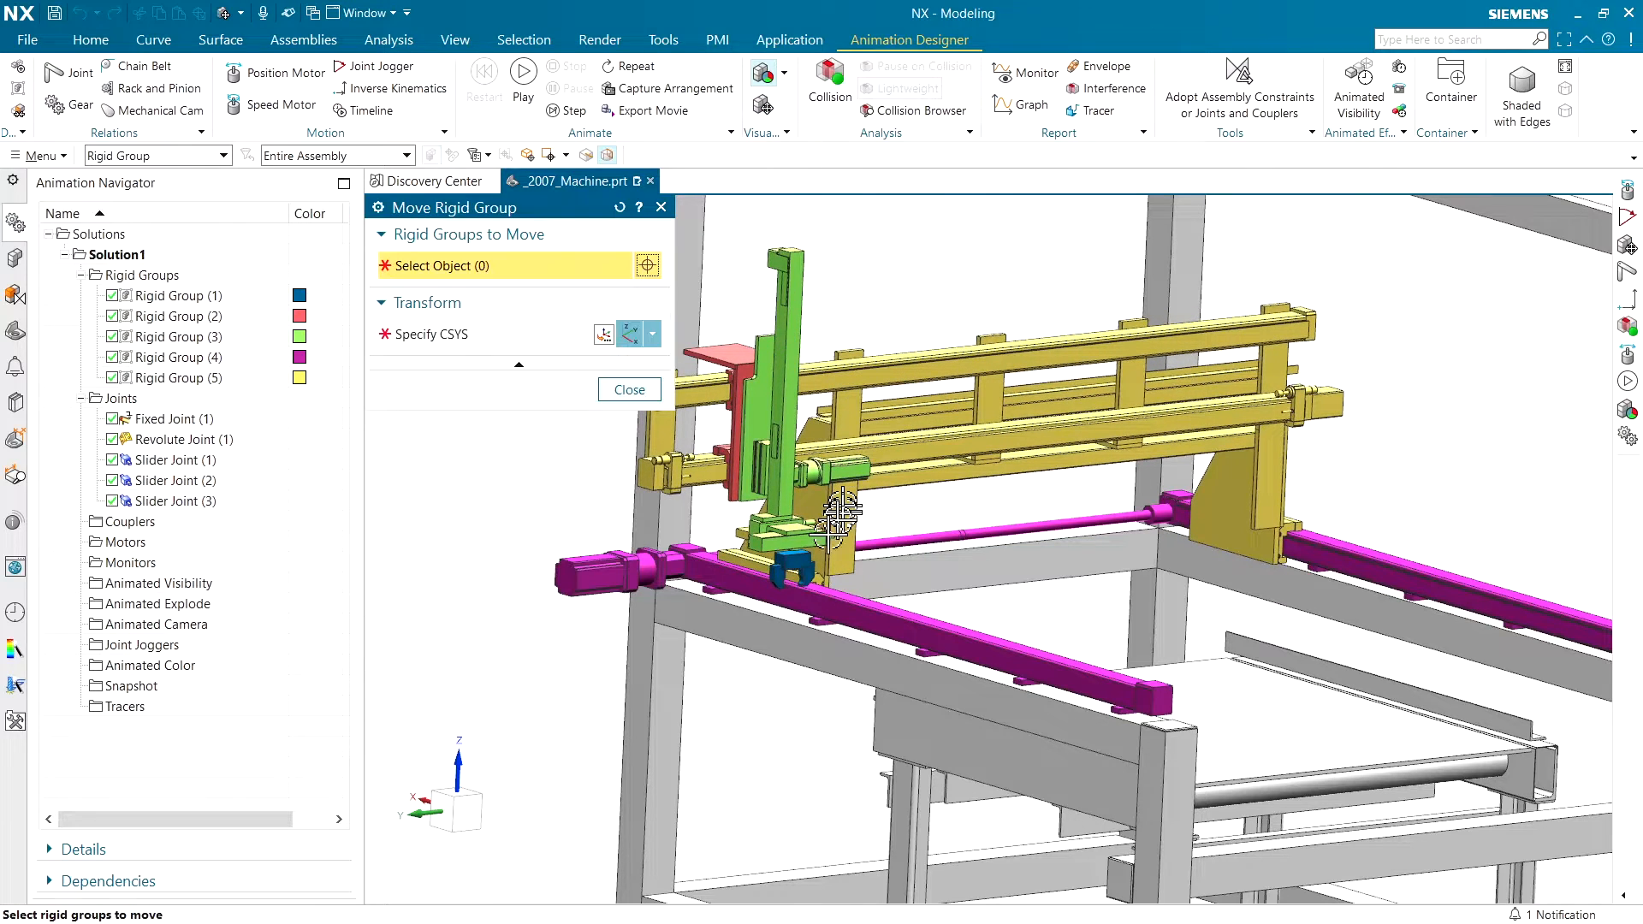
pyautogui.moveTo(805, 546); pyautogui.dragTo(843, 424)
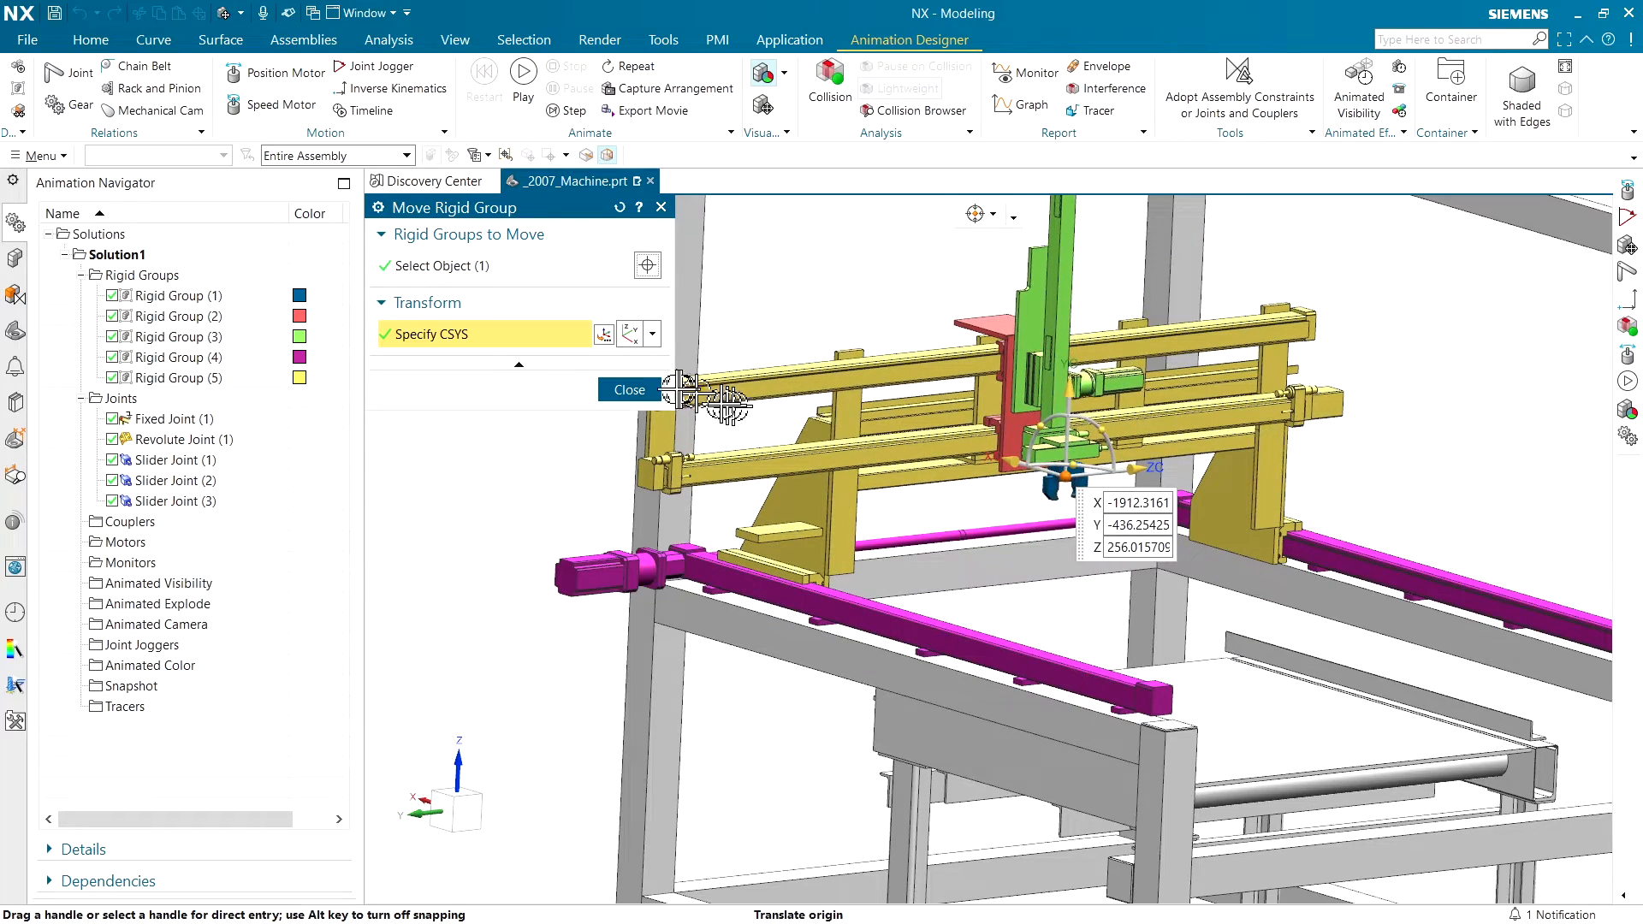
pyautogui.click(638, 390)
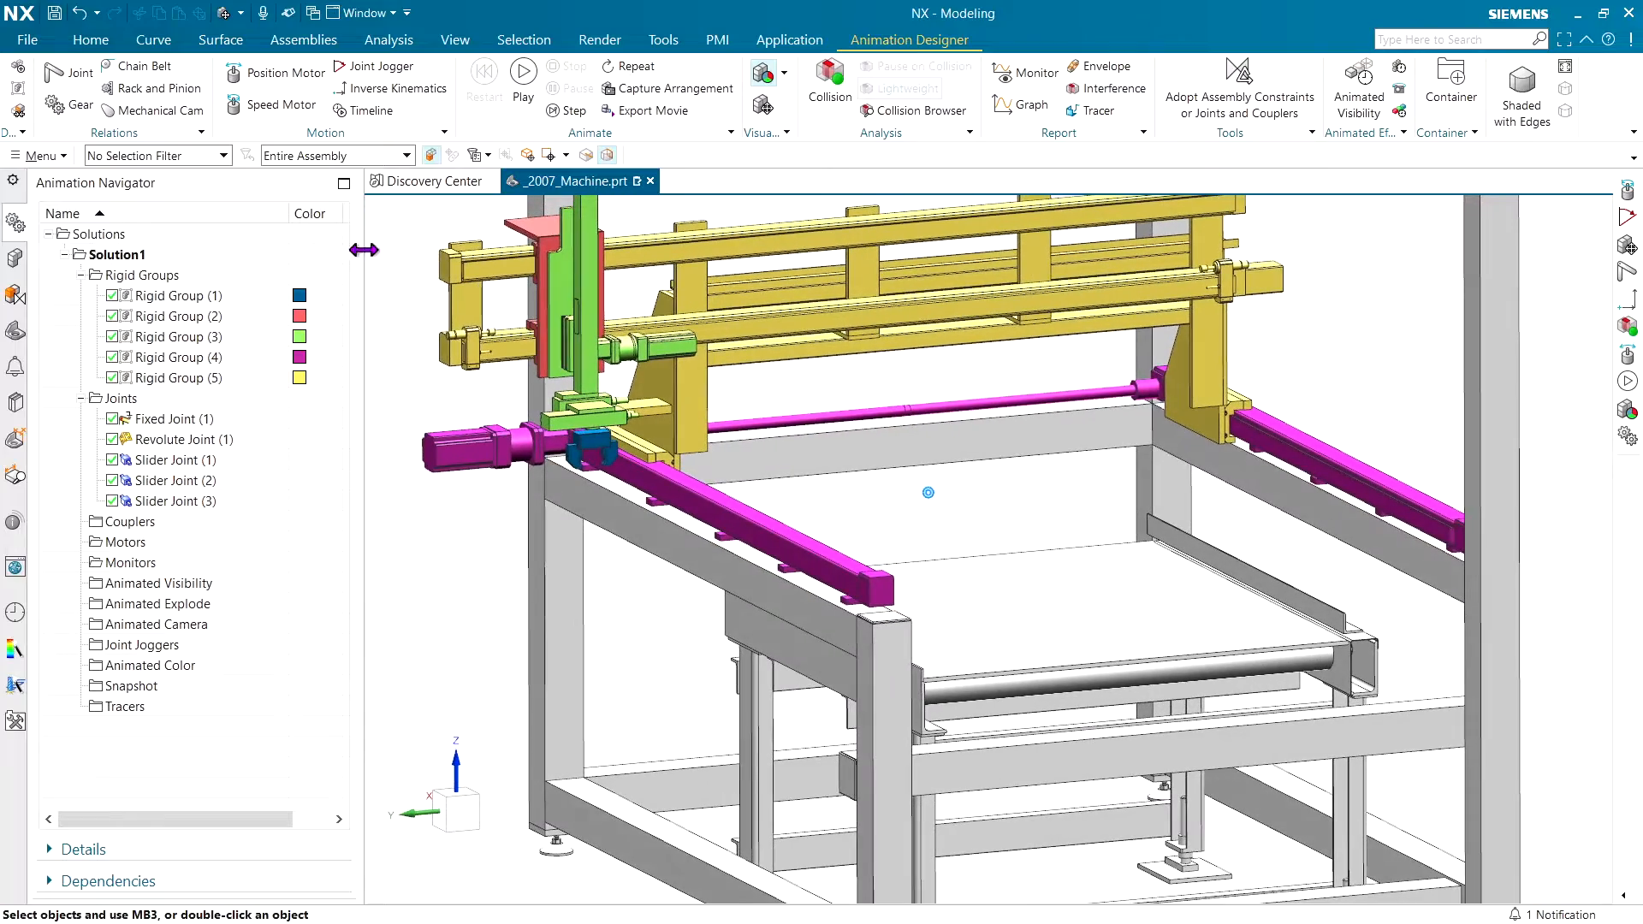
# - Start an inverse kinematics motion for the gripper rigid group from the centre of its underside and add a new pose
pyautogui.click(396, 88)
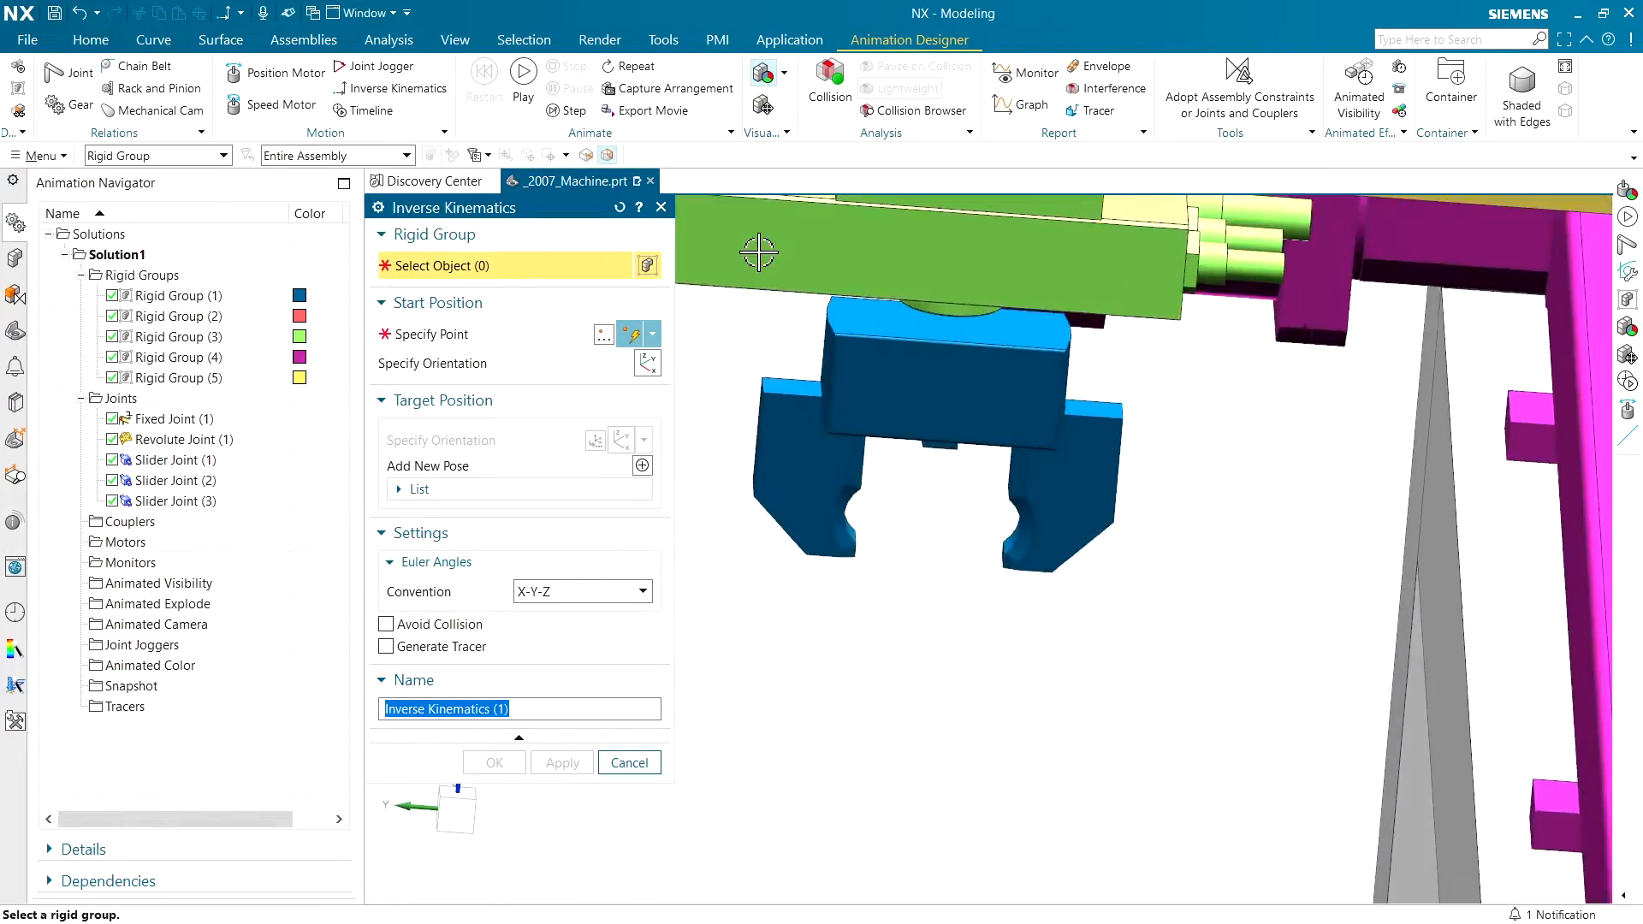
pyautogui.click(992, 426)
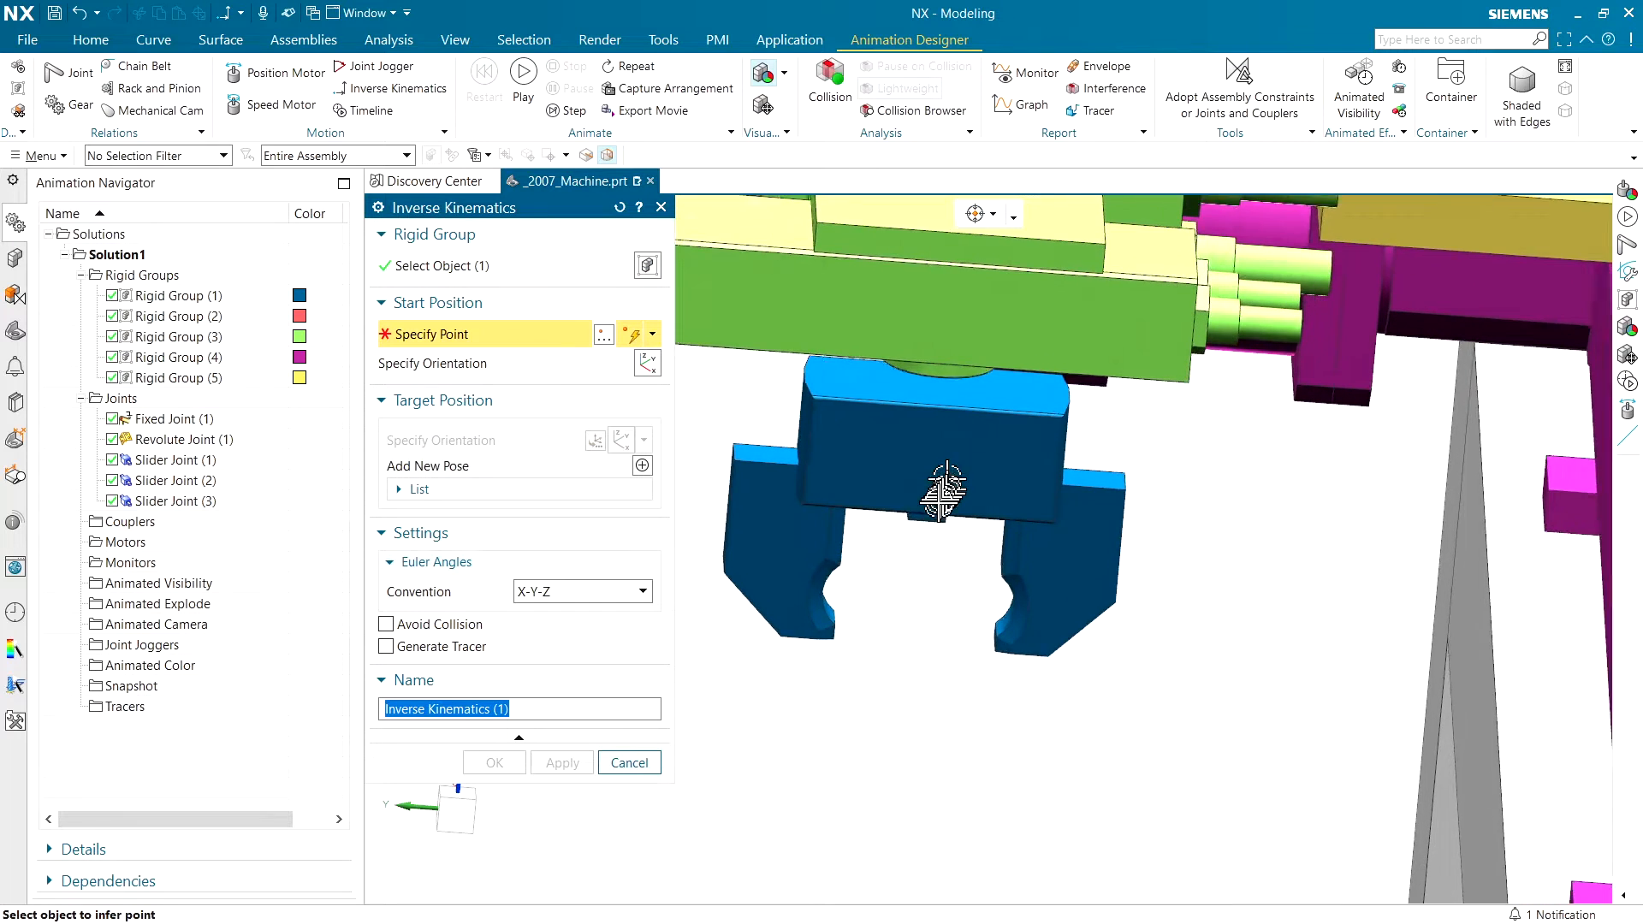
pyautogui.click(945, 524)
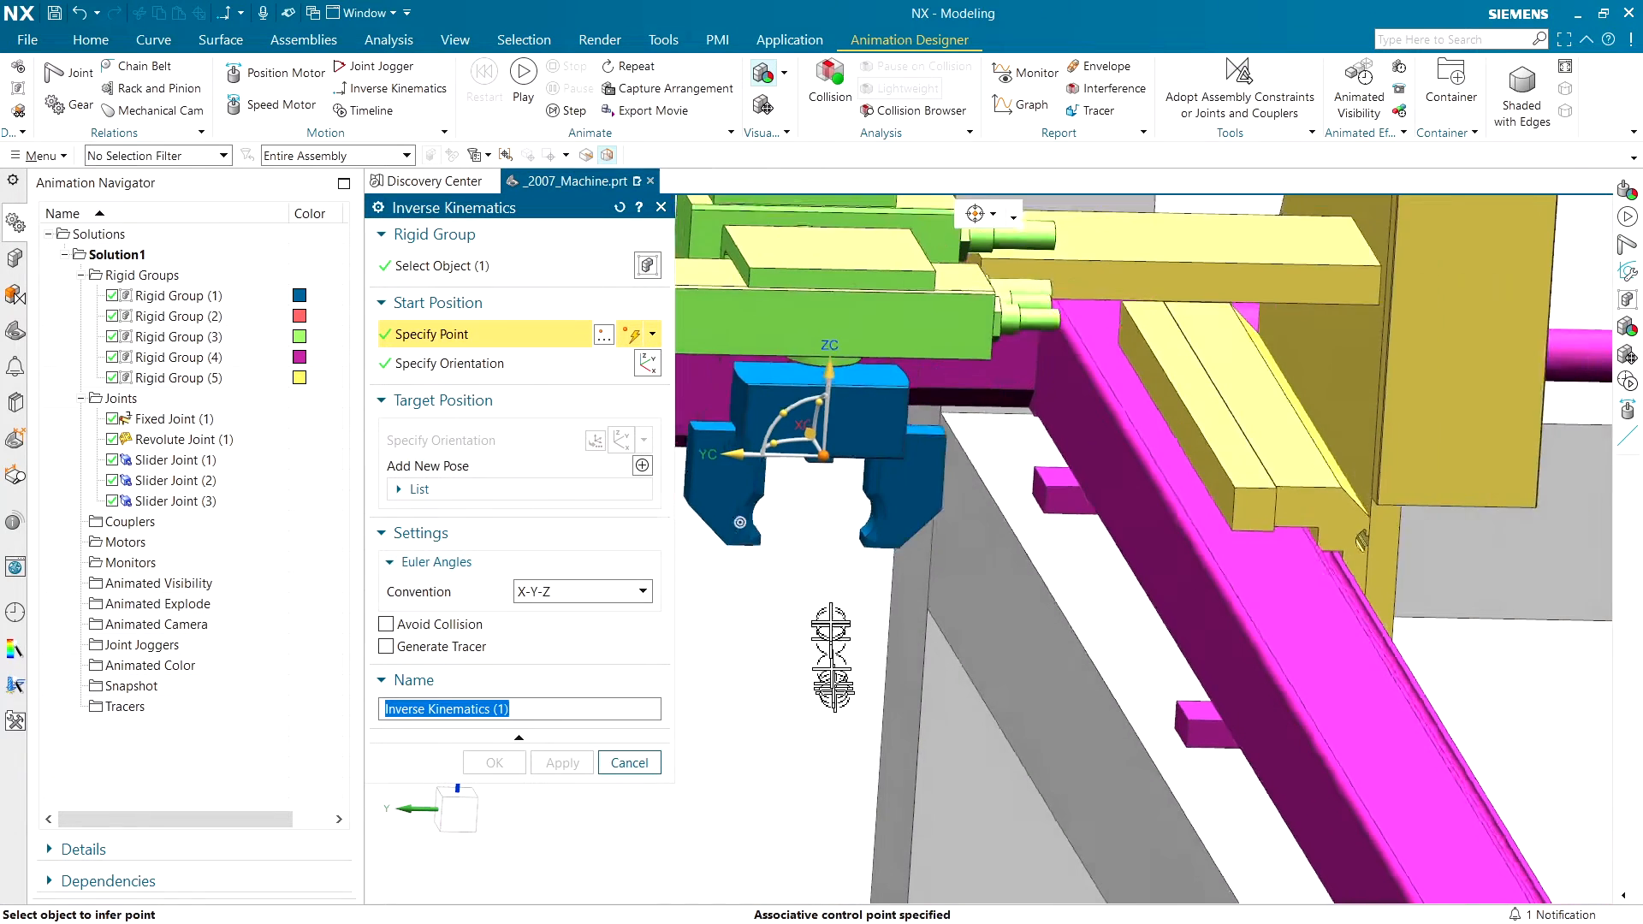
pyautogui.moveTo(832, 635); pyautogui.dragTo(831, 623, button='middle')
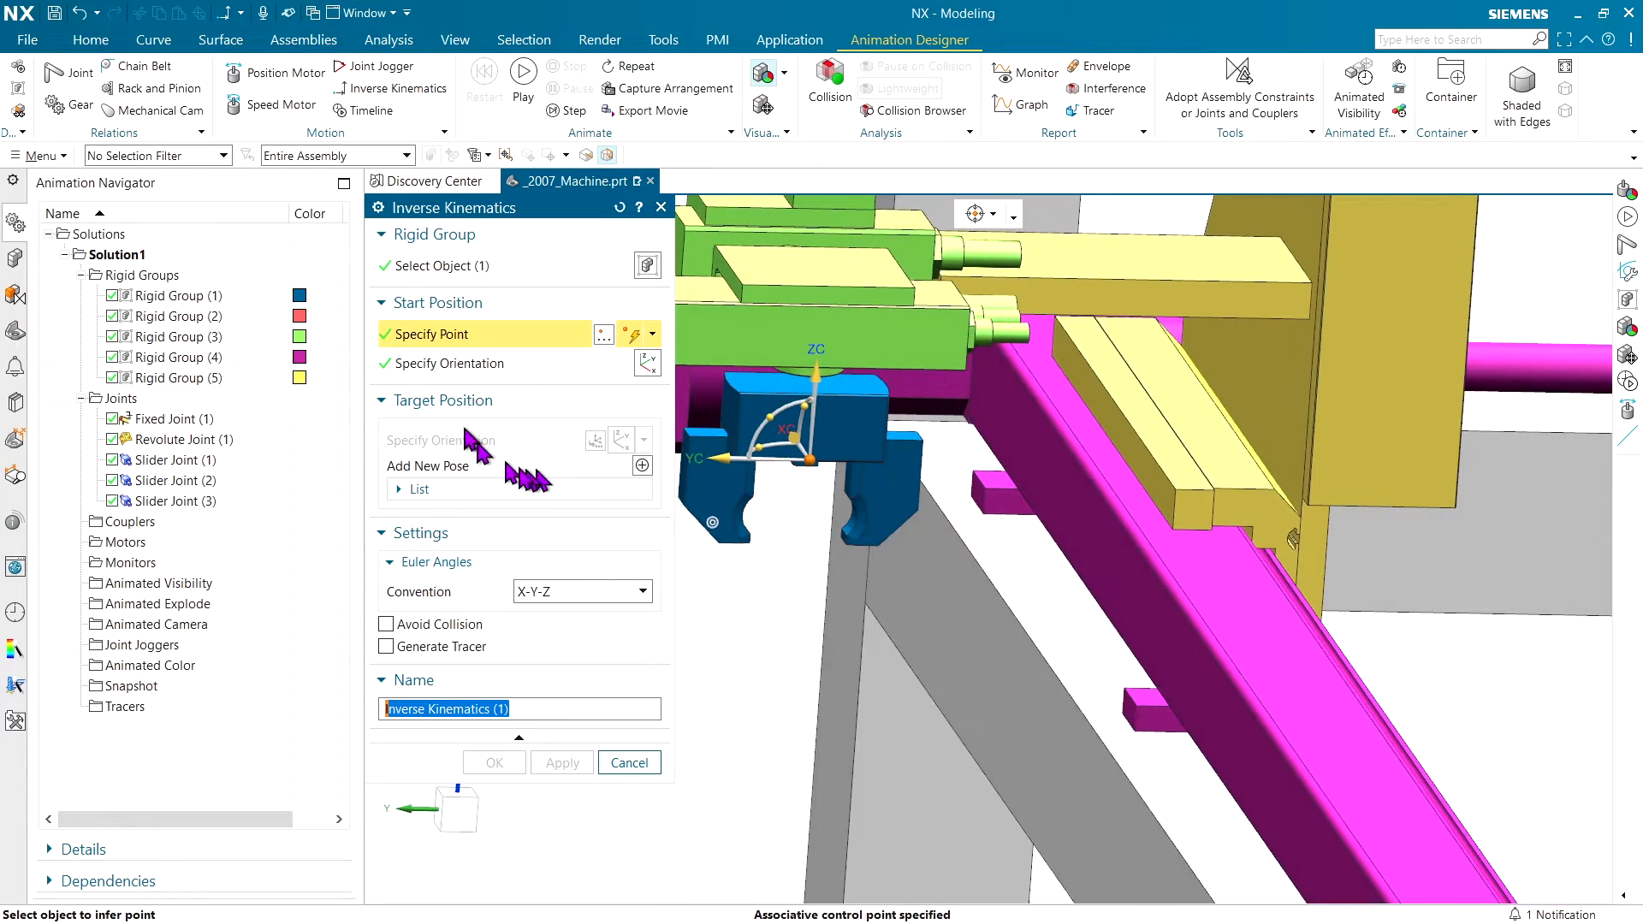
pyautogui.click(642, 465)
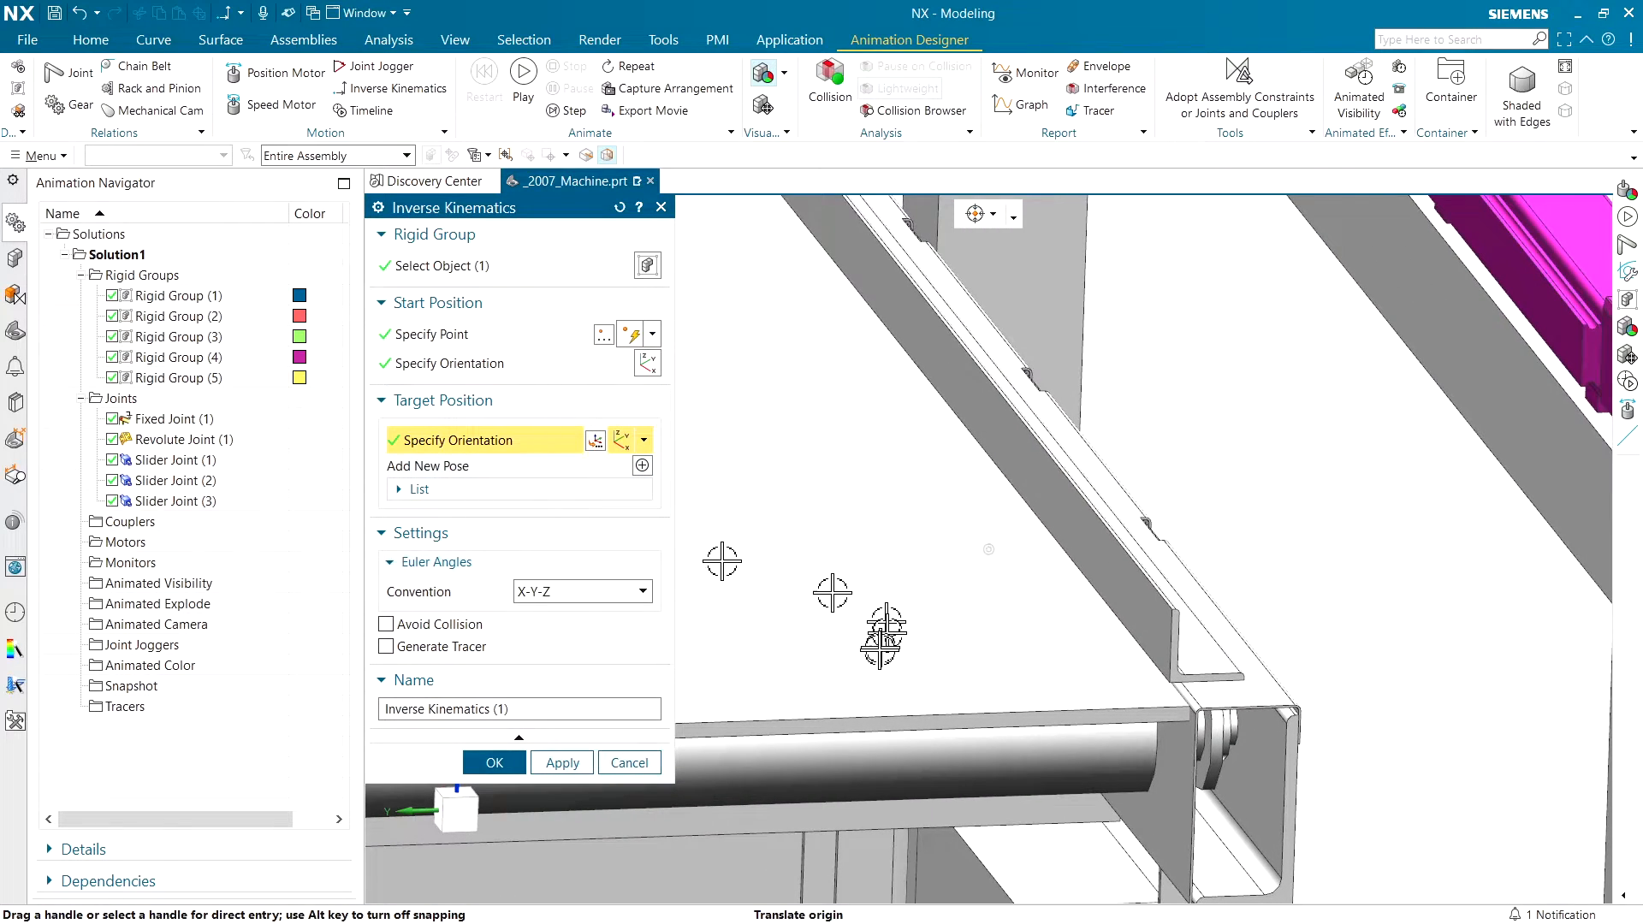
# - Place the target pose above the conveyor guide rail's end at about X -2968.48, Y -993.22, Z -175.05, turned 90° about ZC, and create the motion
pyautogui.click(1168, 610)
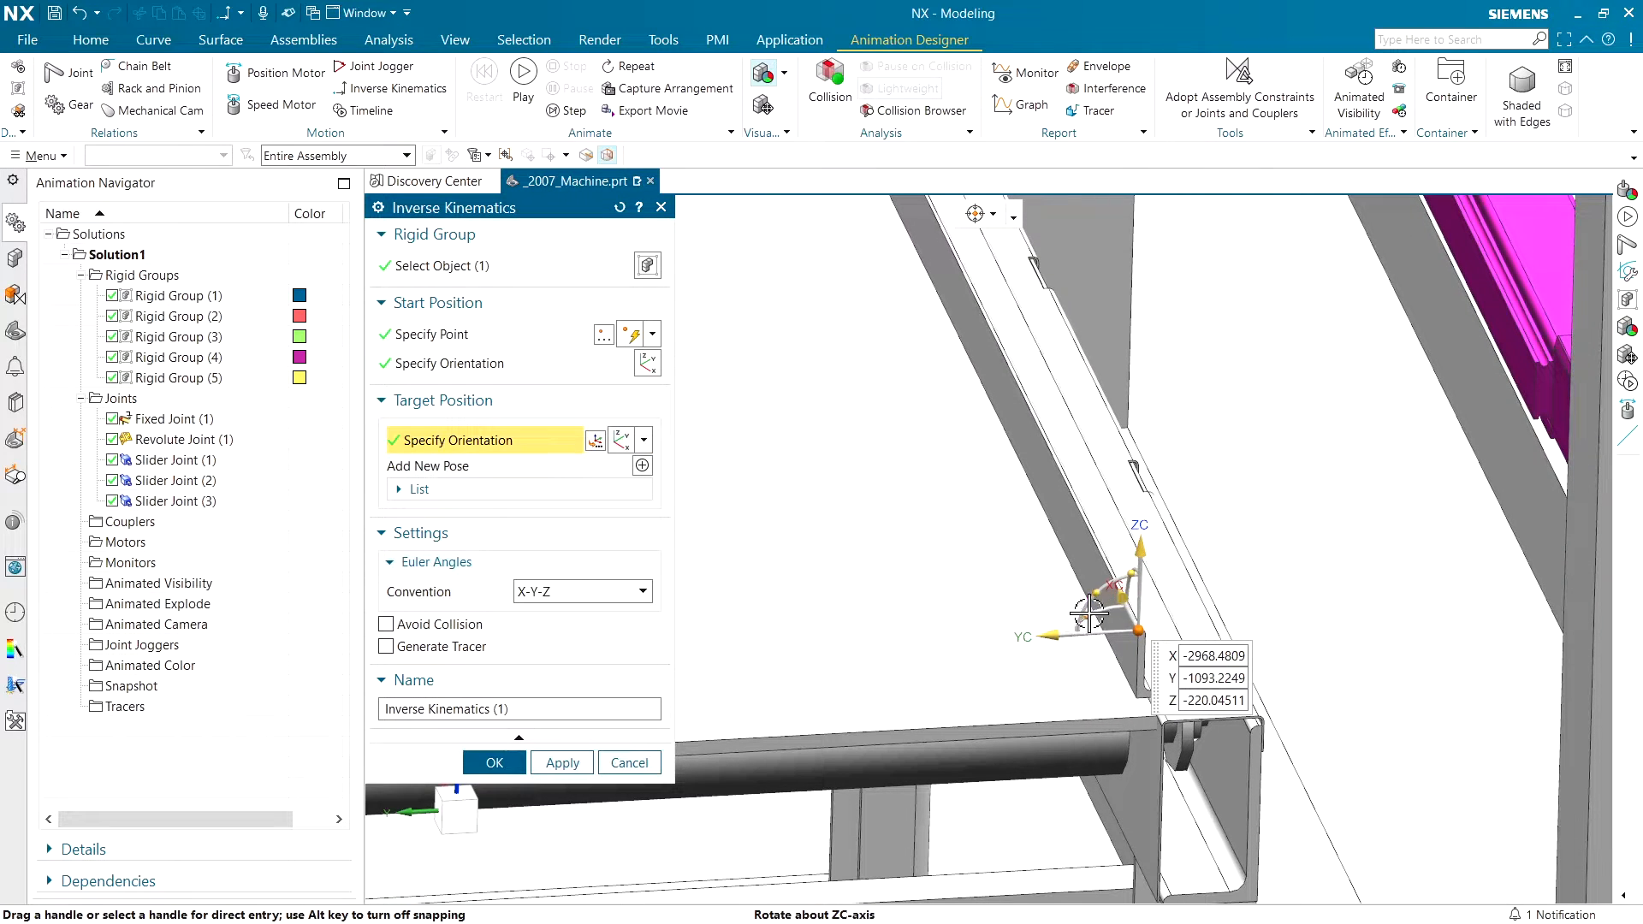
pyautogui.moveTo(1089, 615); pyautogui.dragTo(1109, 710)
pyautogui.moveTo(1140, 556); pyautogui.dragTo(1139, 504)
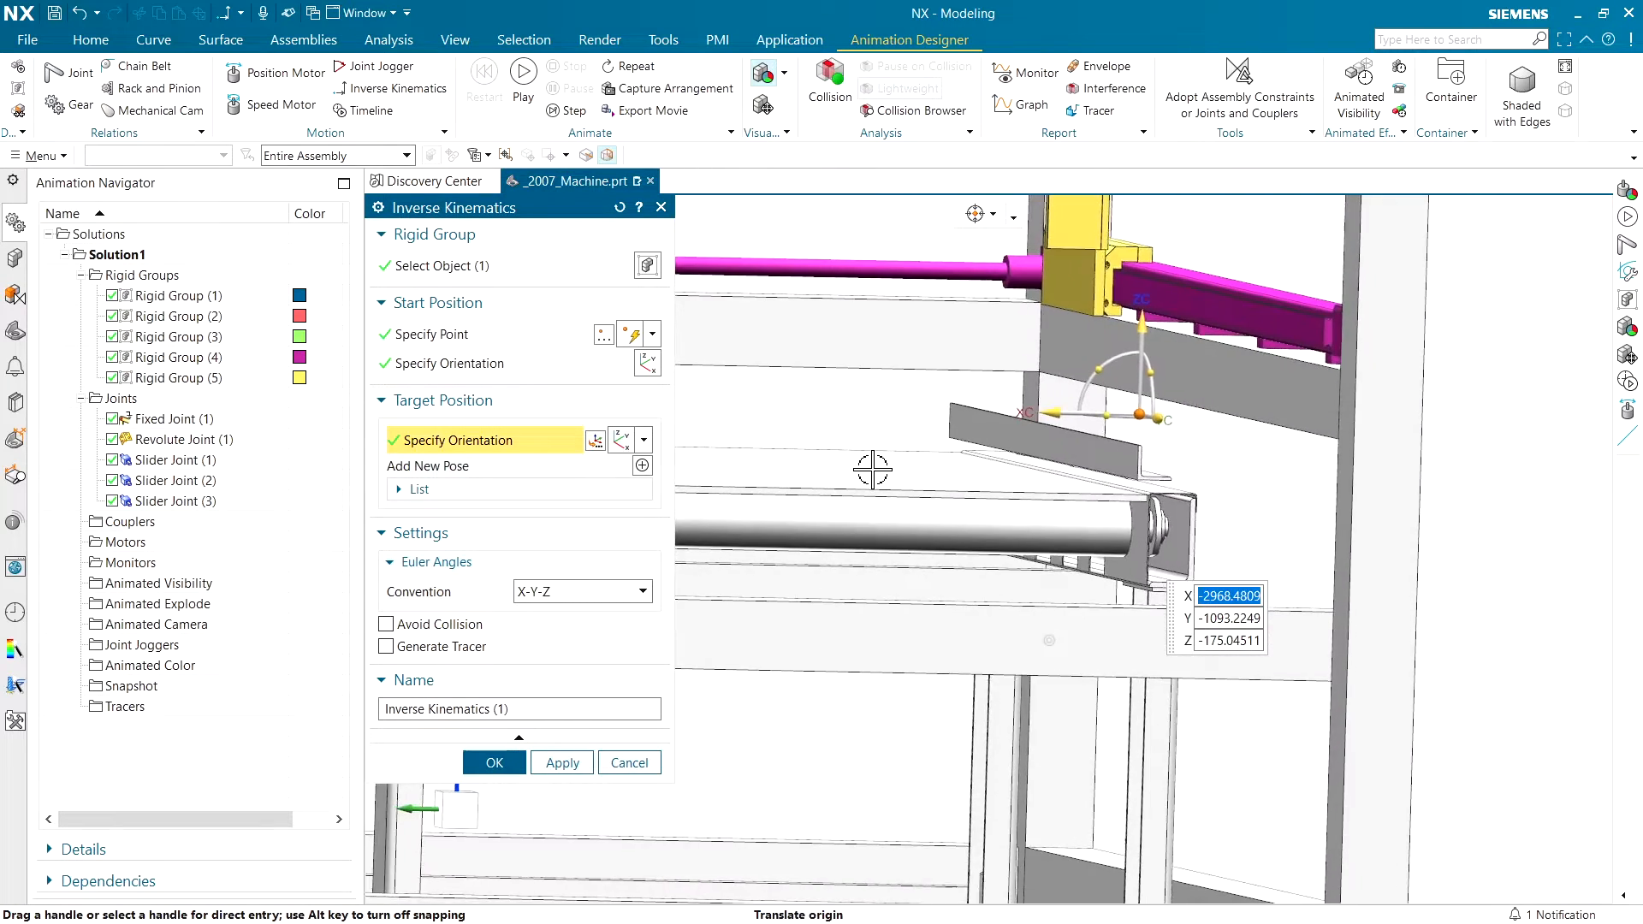
pyautogui.moveTo(1077, 480); pyautogui.dragTo(1023, 484)
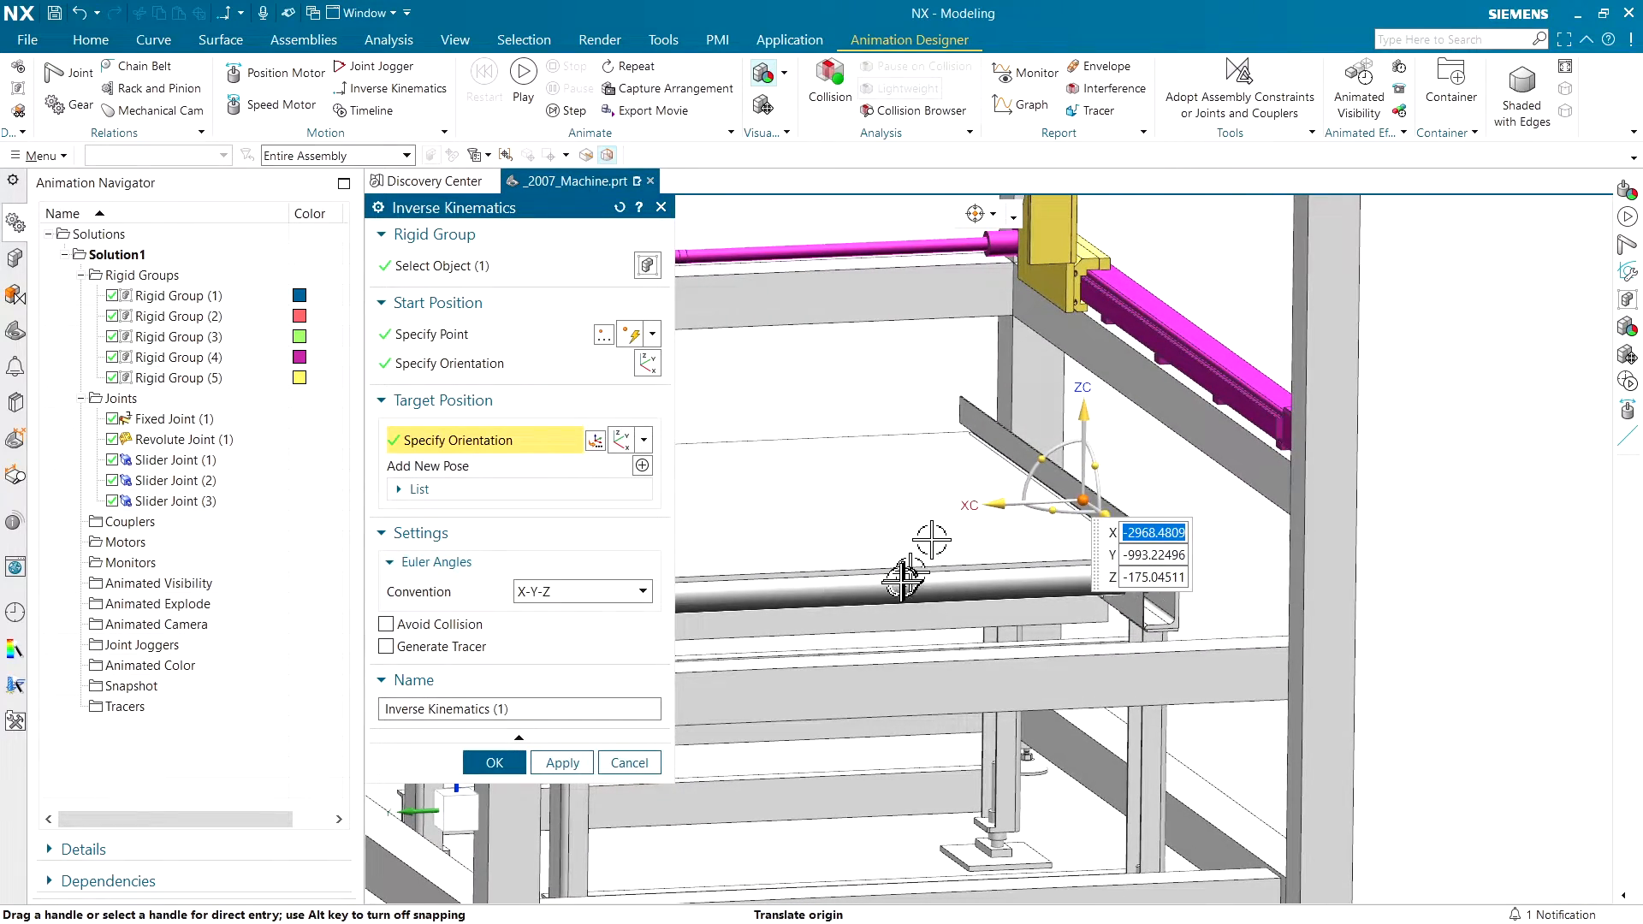
pyautogui.click(484, 768)
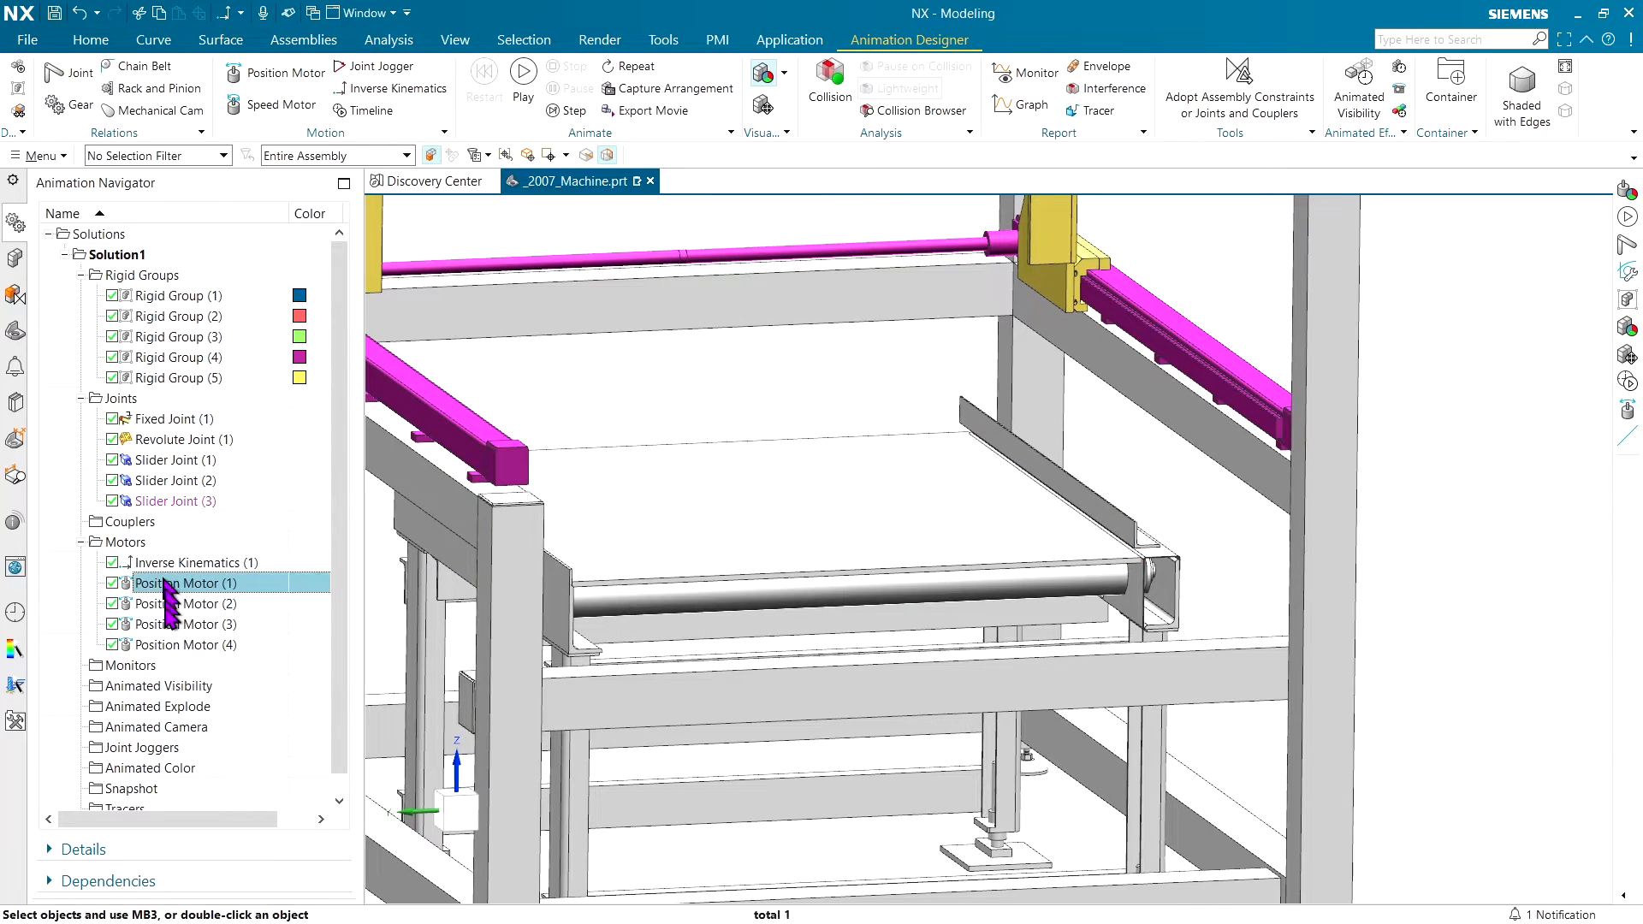
# - Colour the position motors by Motor Color and play the inverse kinematics animation
pyautogui.click(176, 604)
pyautogui.press('Escape')
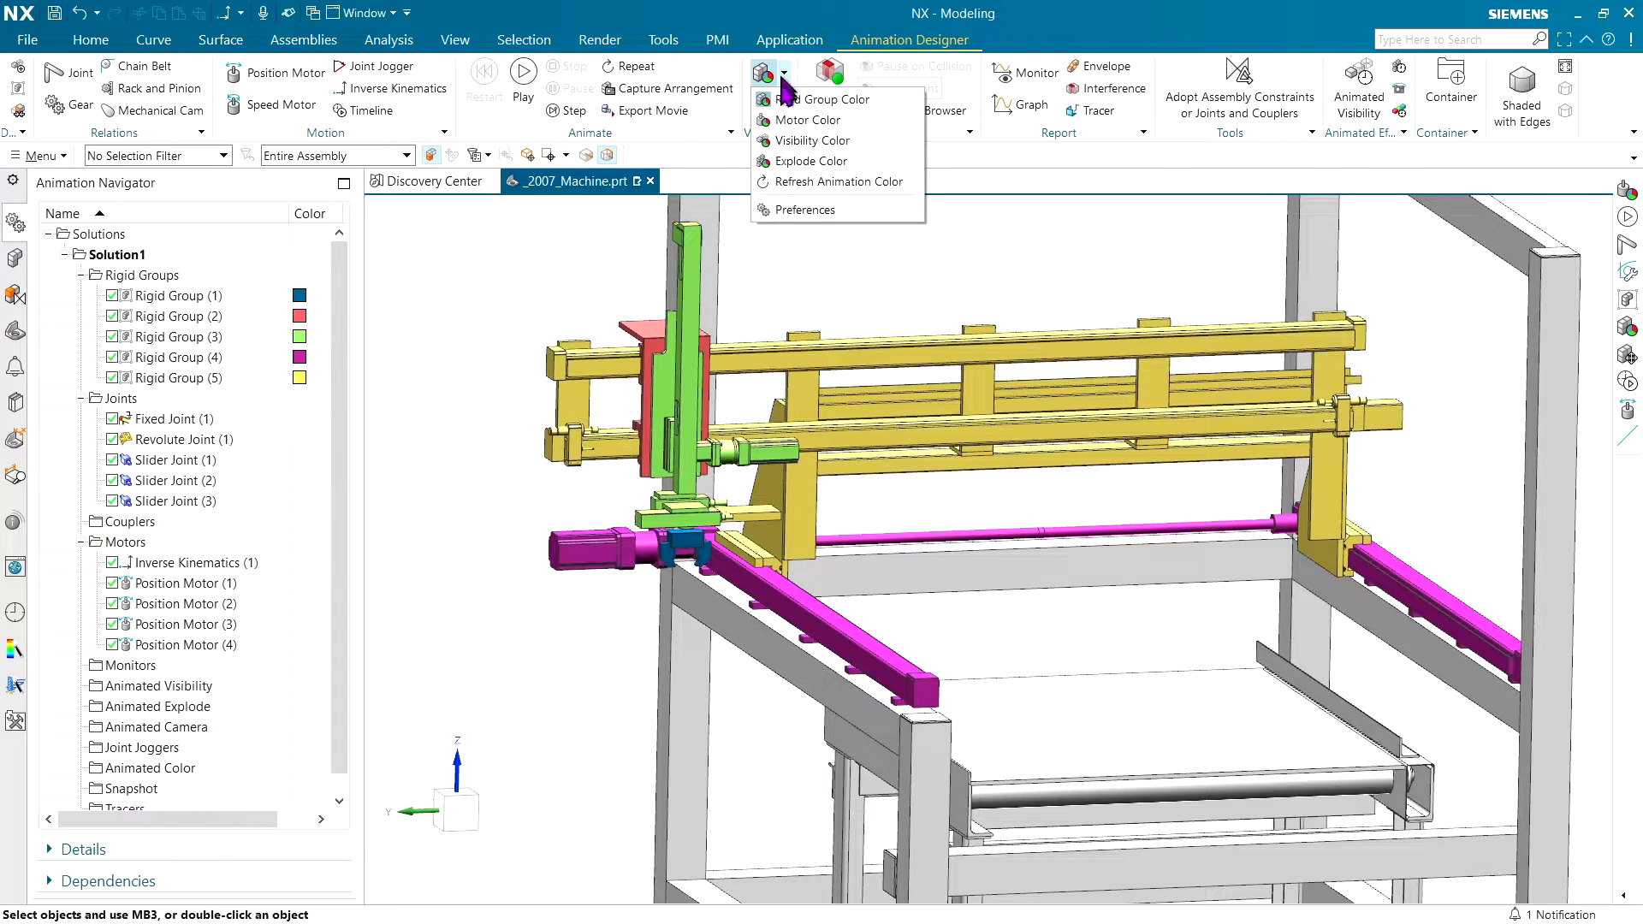
pyautogui.click(809, 114)
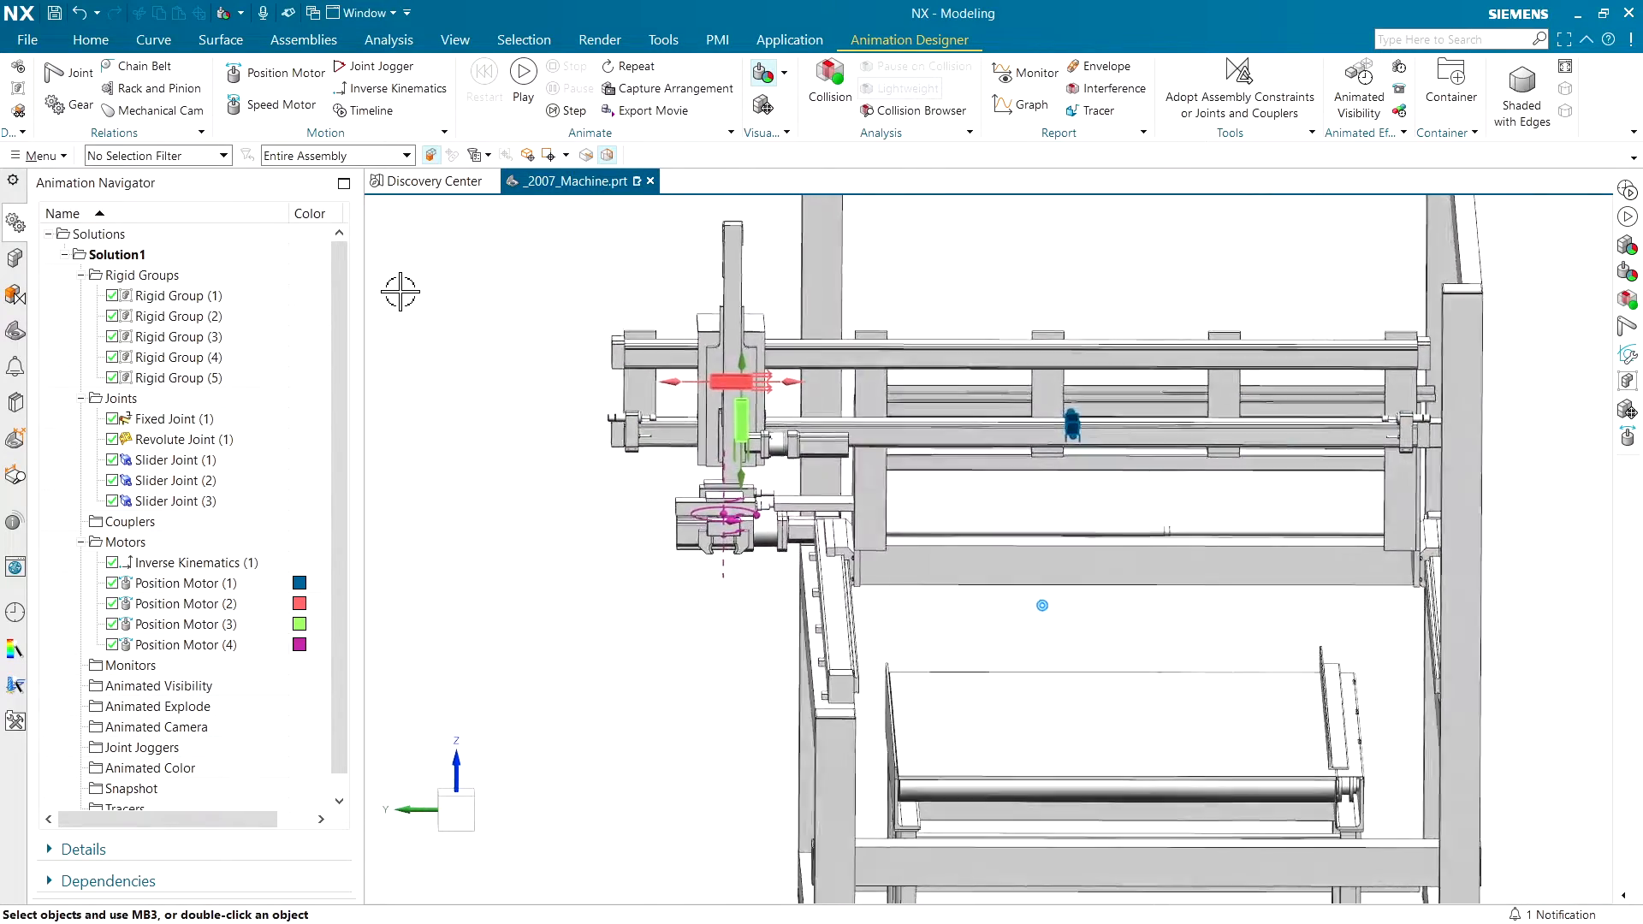
pyautogui.click(517, 82)
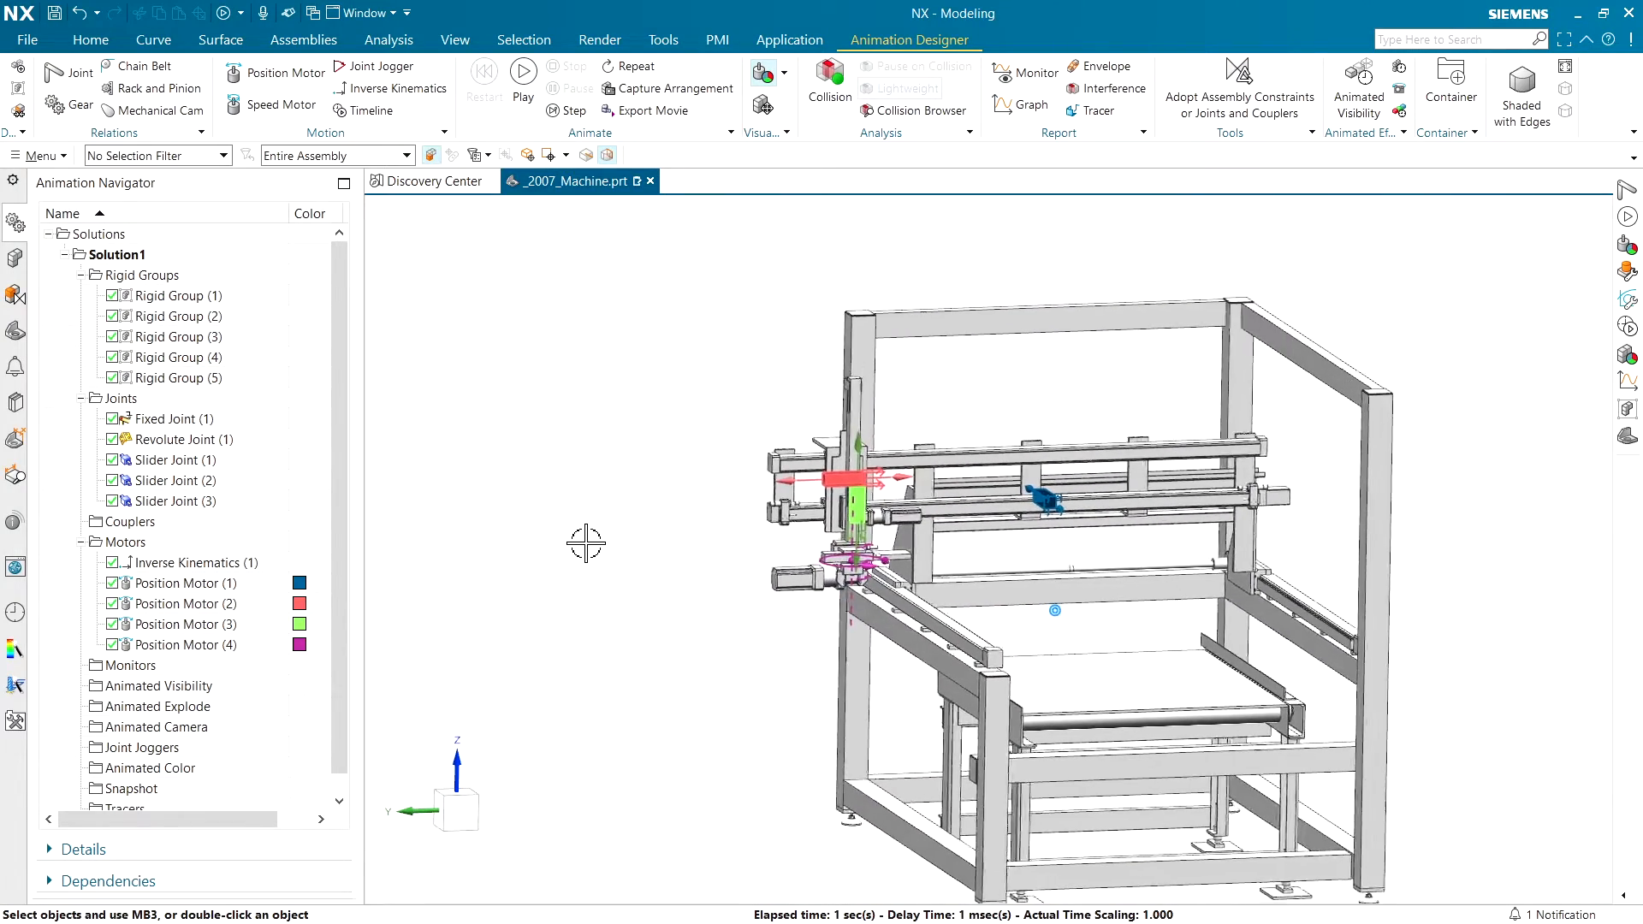
# - Open the Timeline and extend the events of Position Motor (1) and Position Motor (2) to about 2.5 seconds
pyautogui.click(366, 111)
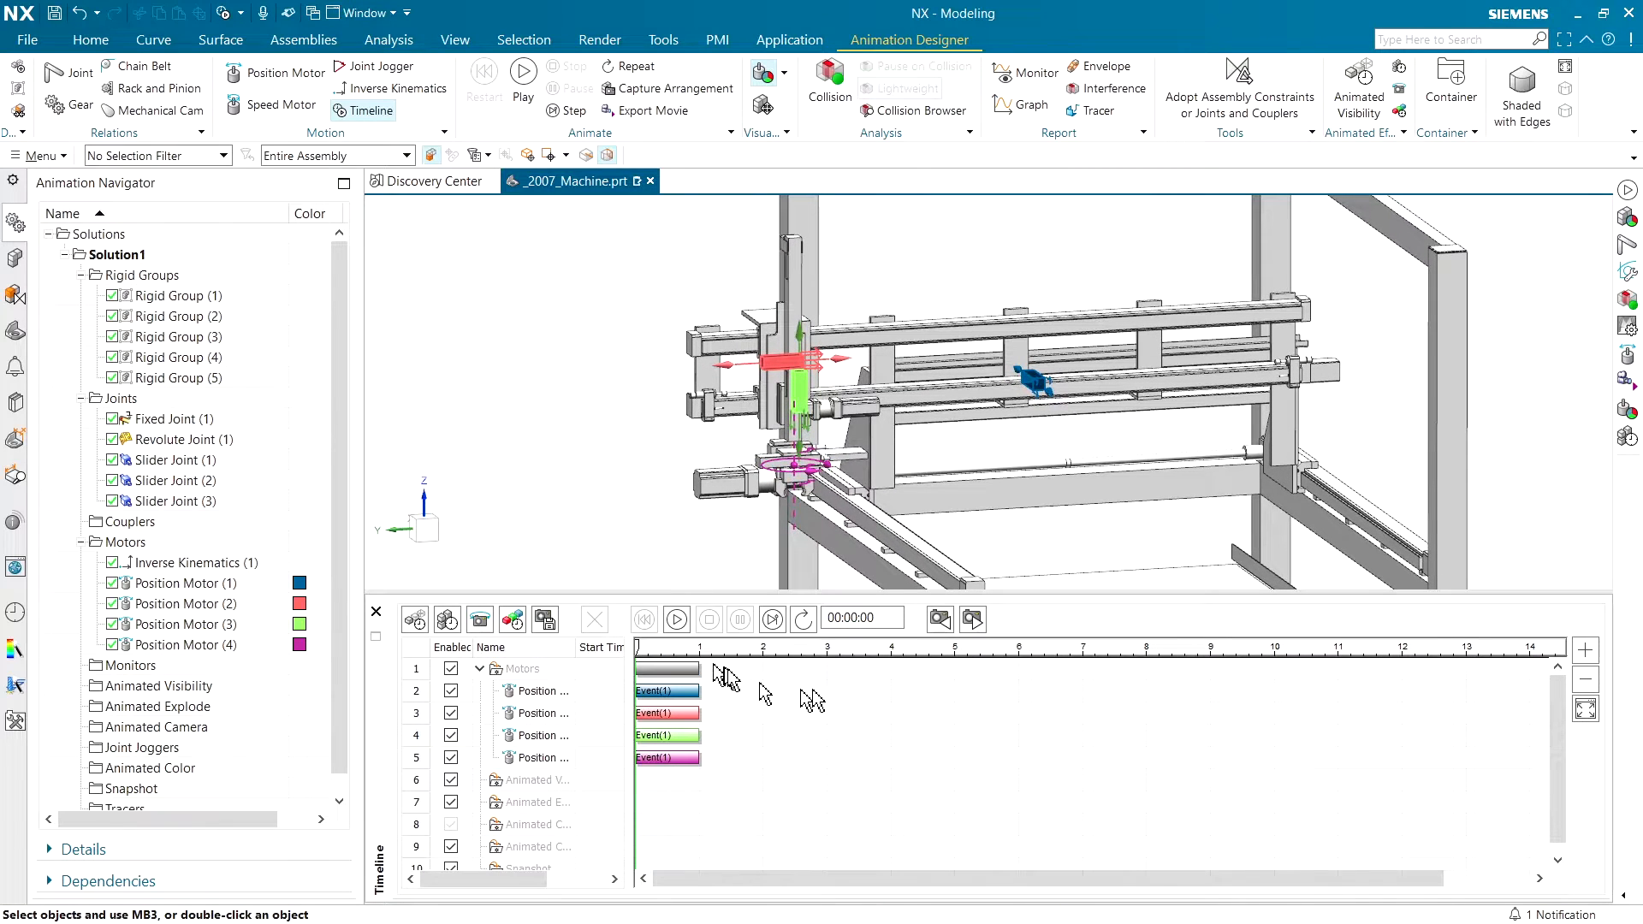
pyautogui.moveTo(699, 686); pyautogui.dragTo(793, 694)
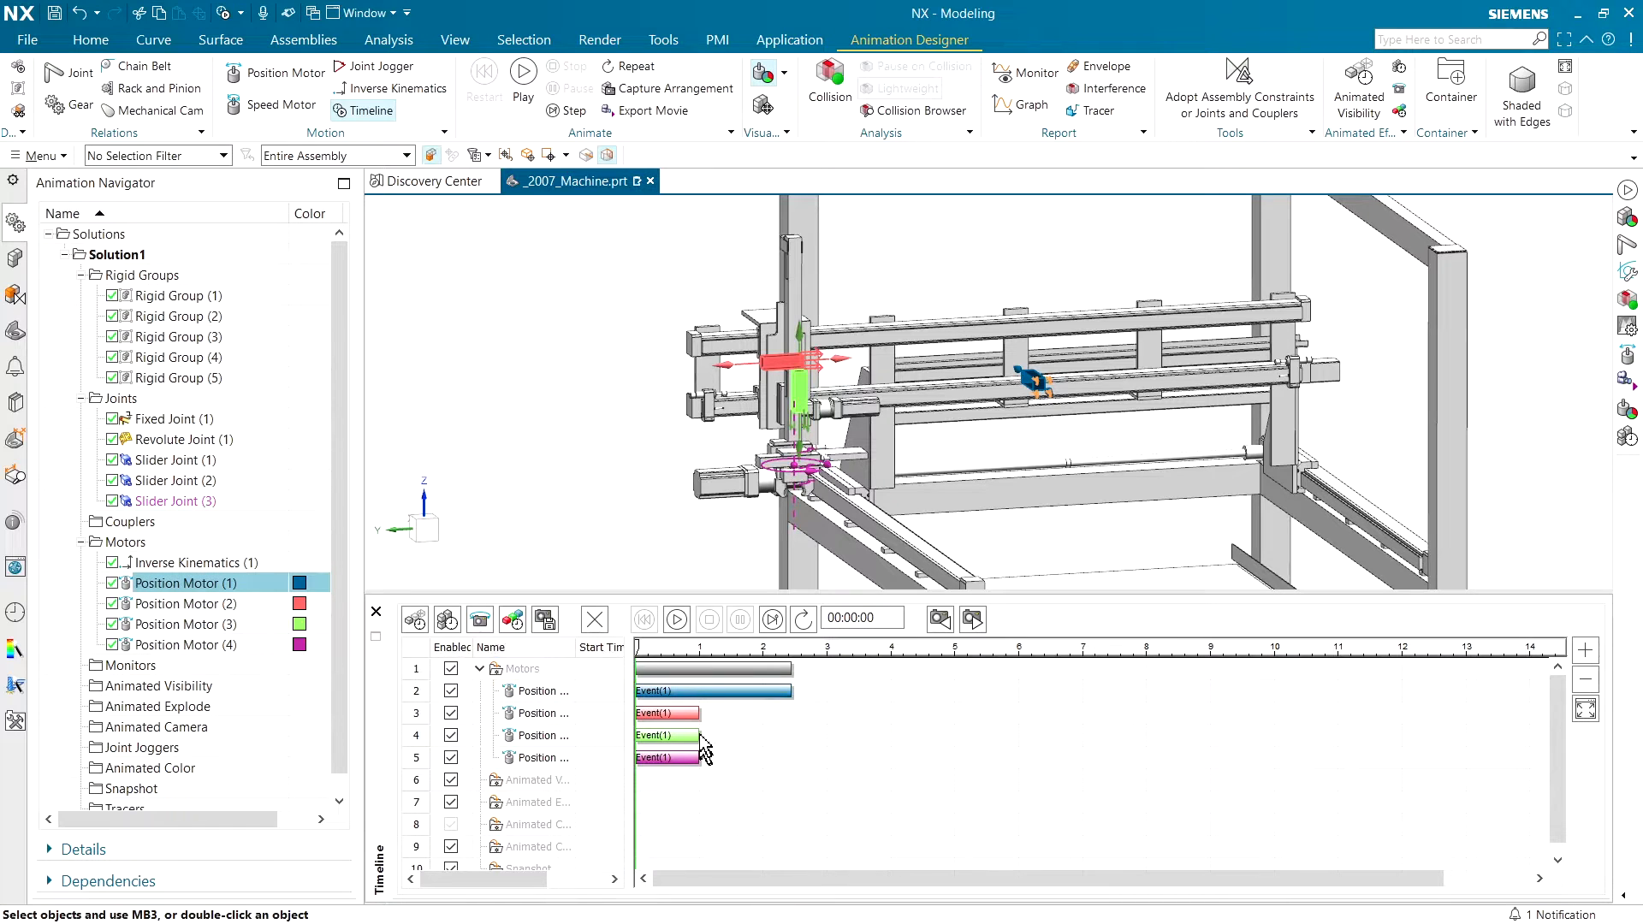
pyautogui.moveTo(701, 716); pyautogui.dragTo(789, 723)
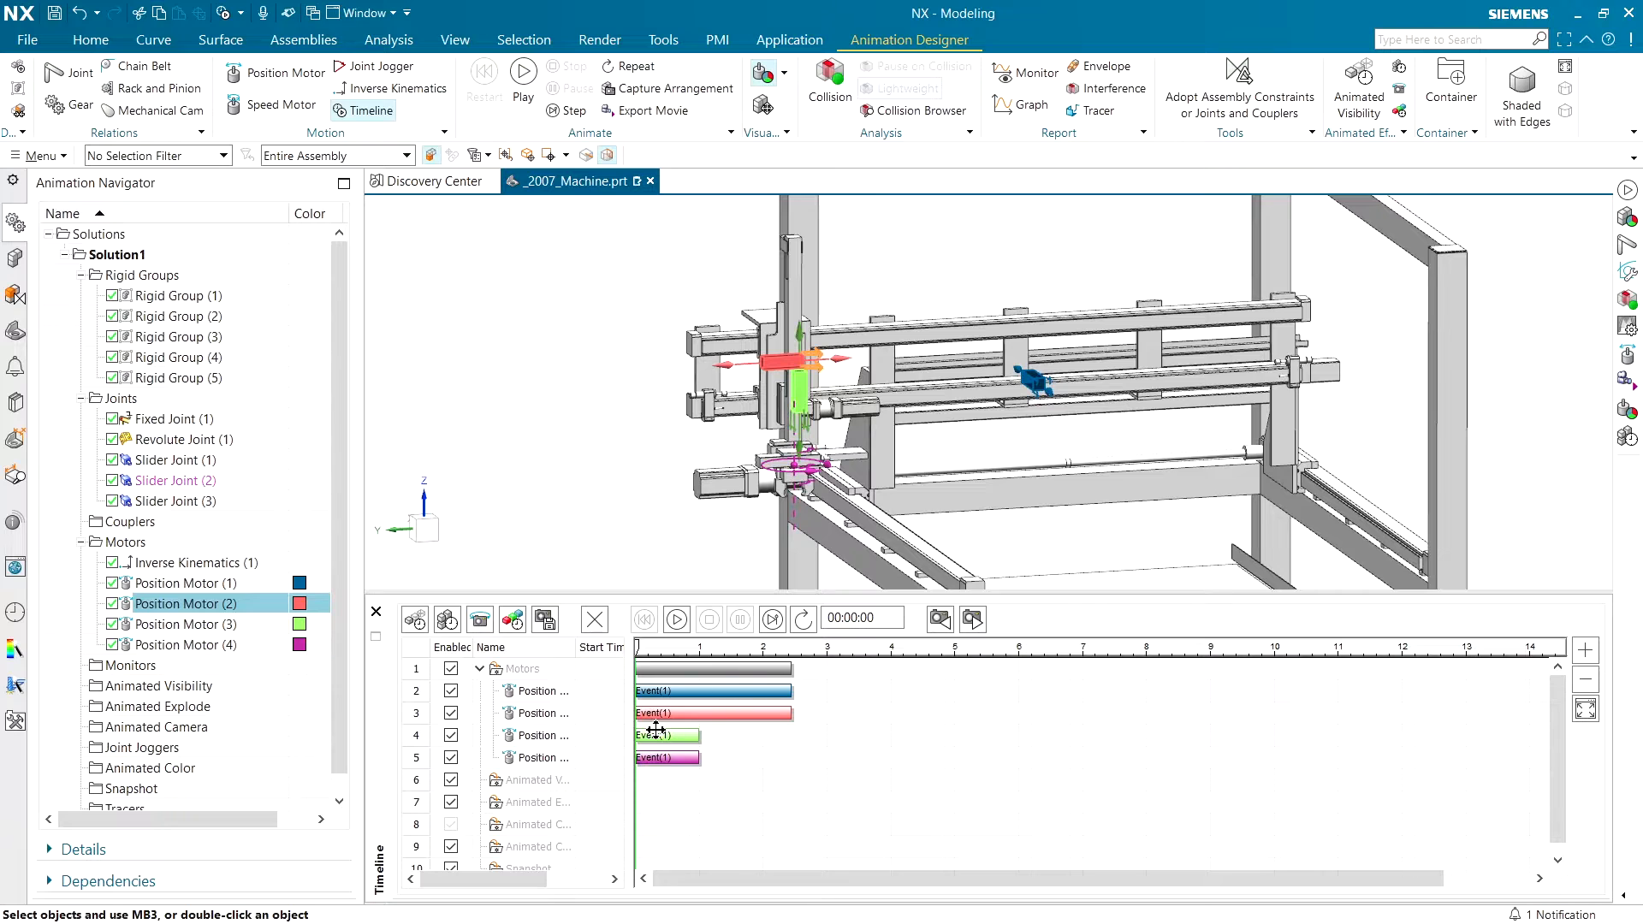
# - Make Position Motor (3) run from 3 to 5 seconds and shift the Position Motor (4) event to start at 3 seconds
pyautogui.moveTo(660, 737); pyautogui.dragTo(847, 739)
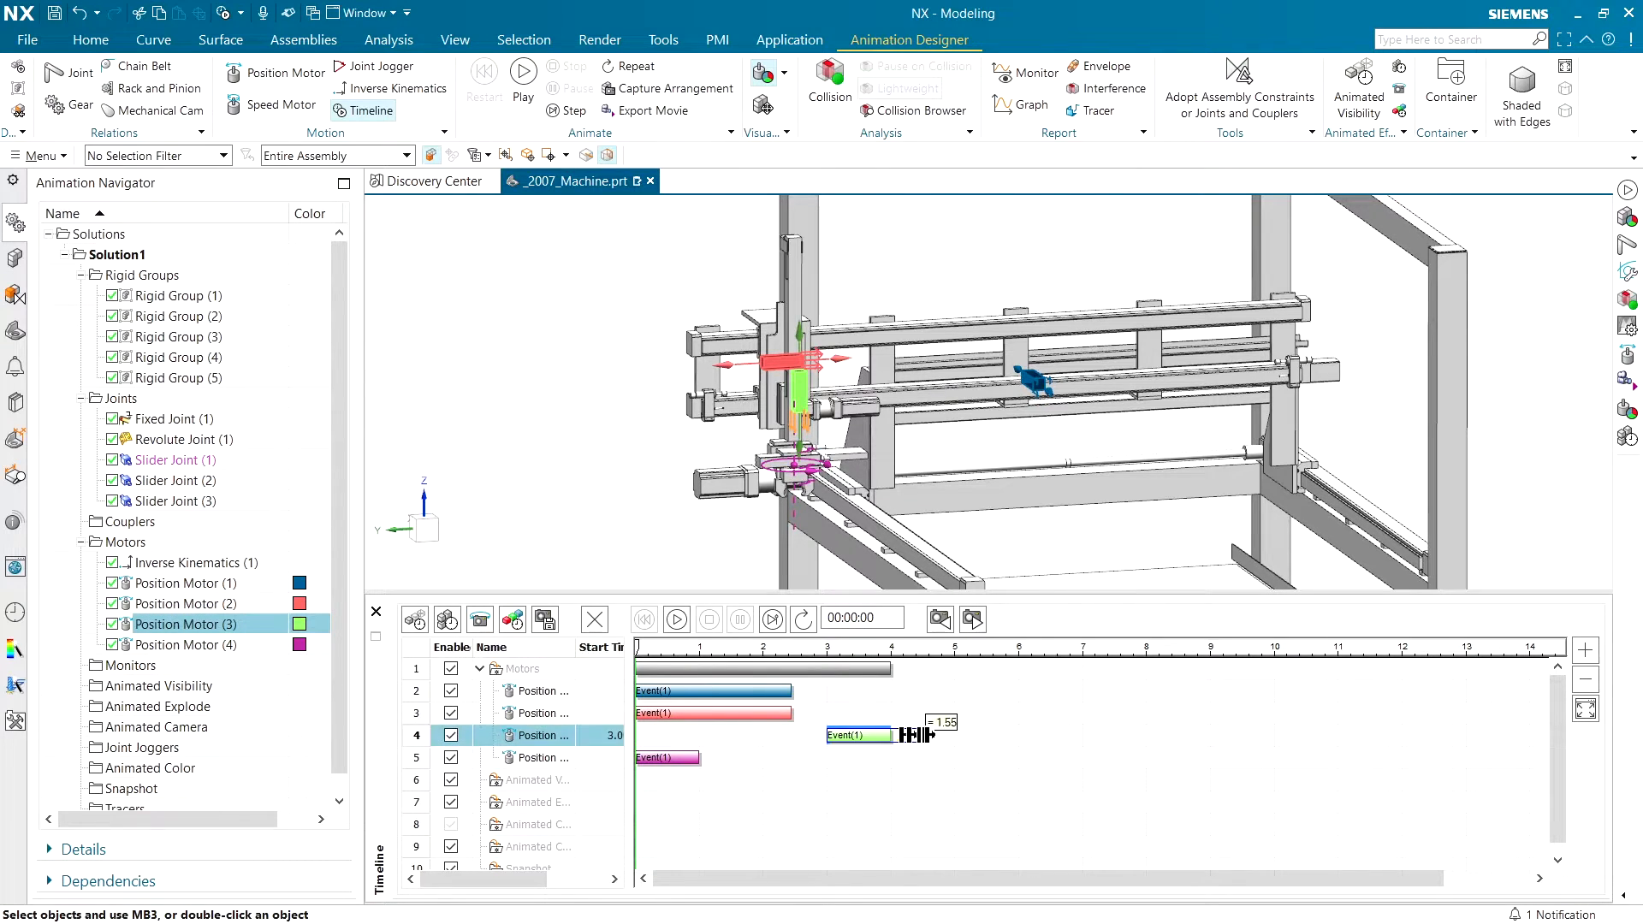
pyautogui.moveTo(946, 735); pyautogui.dragTo(946, 735)
pyautogui.moveTo(673, 756); pyautogui.dragTo(861, 760)
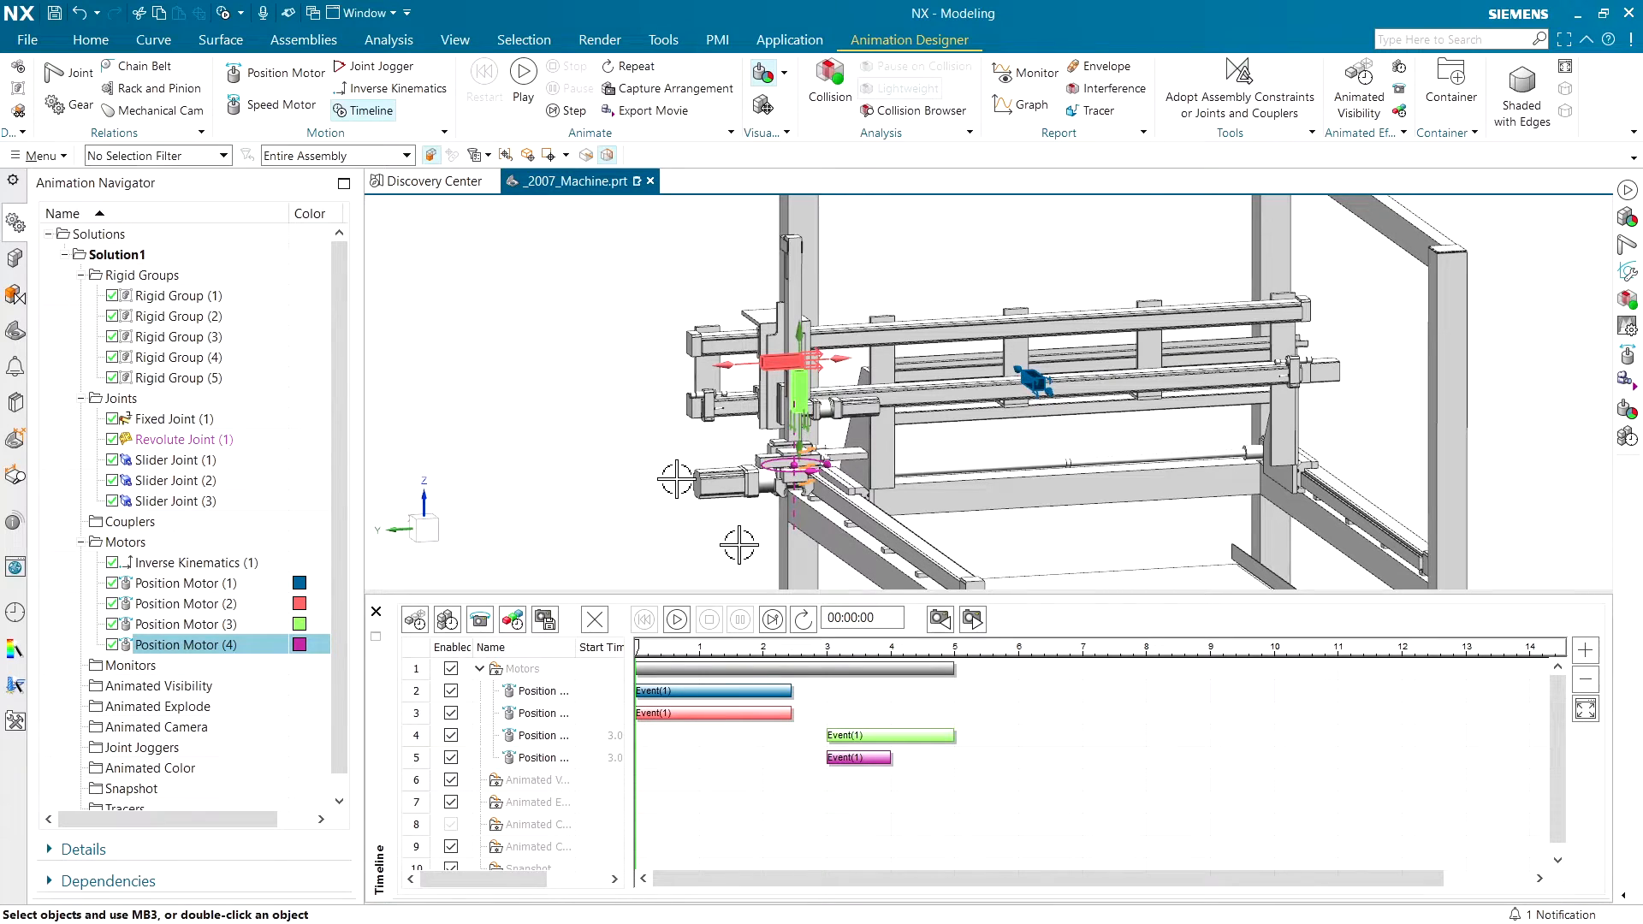
# - Play the animation to check the retimed motor sequence
pyautogui.click(526, 89)
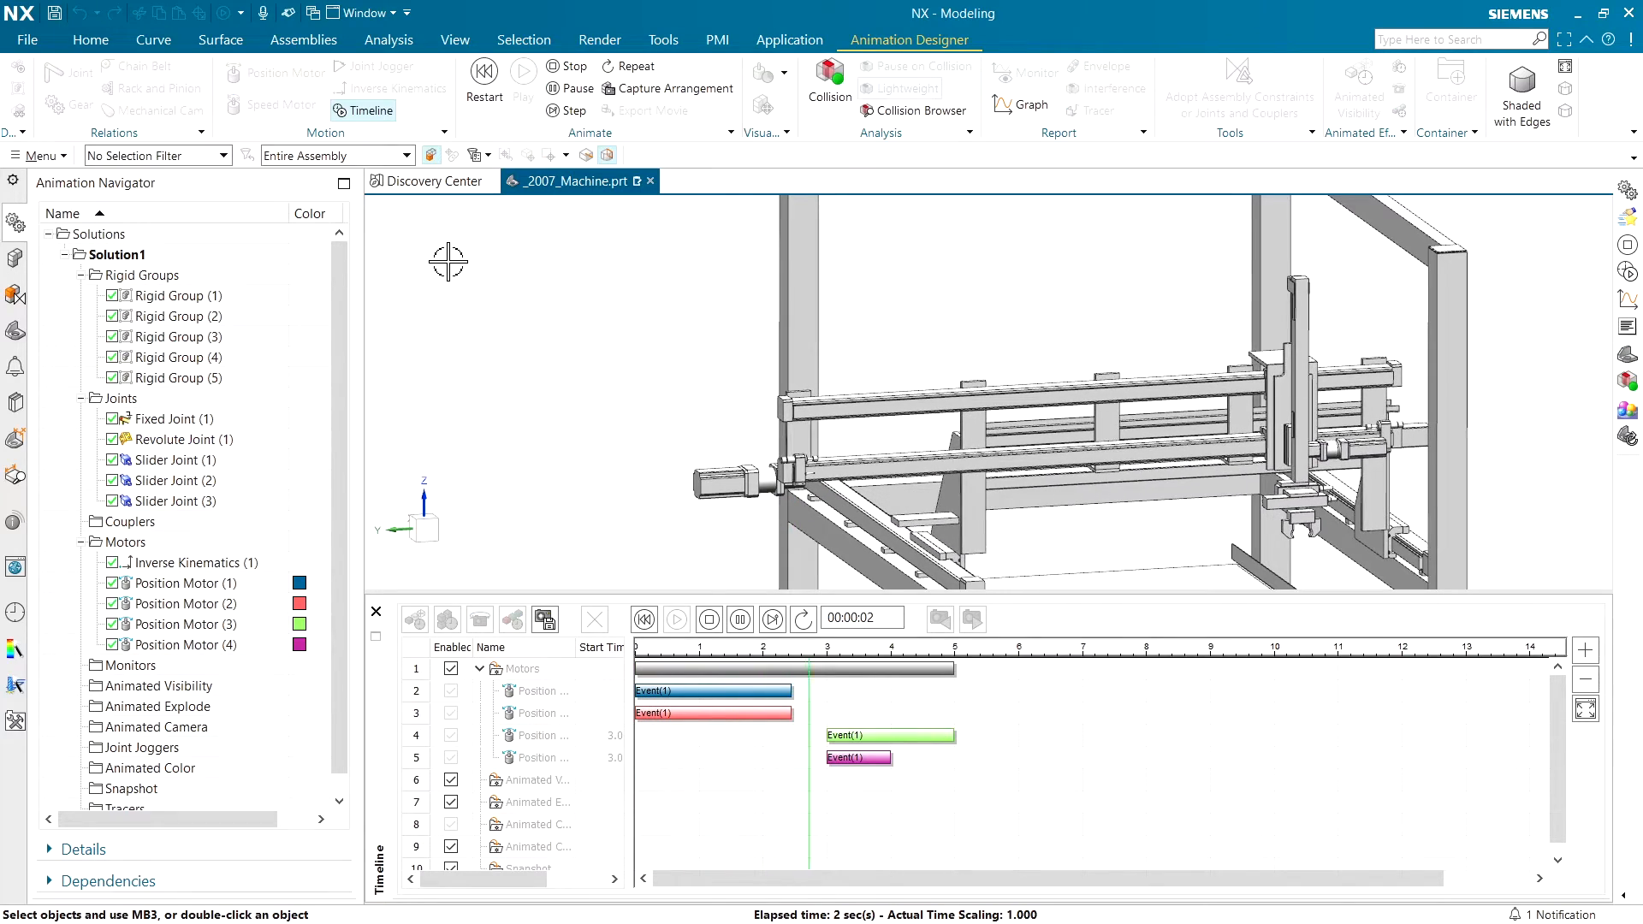
pyautogui.scroll(-1, 449, 262)
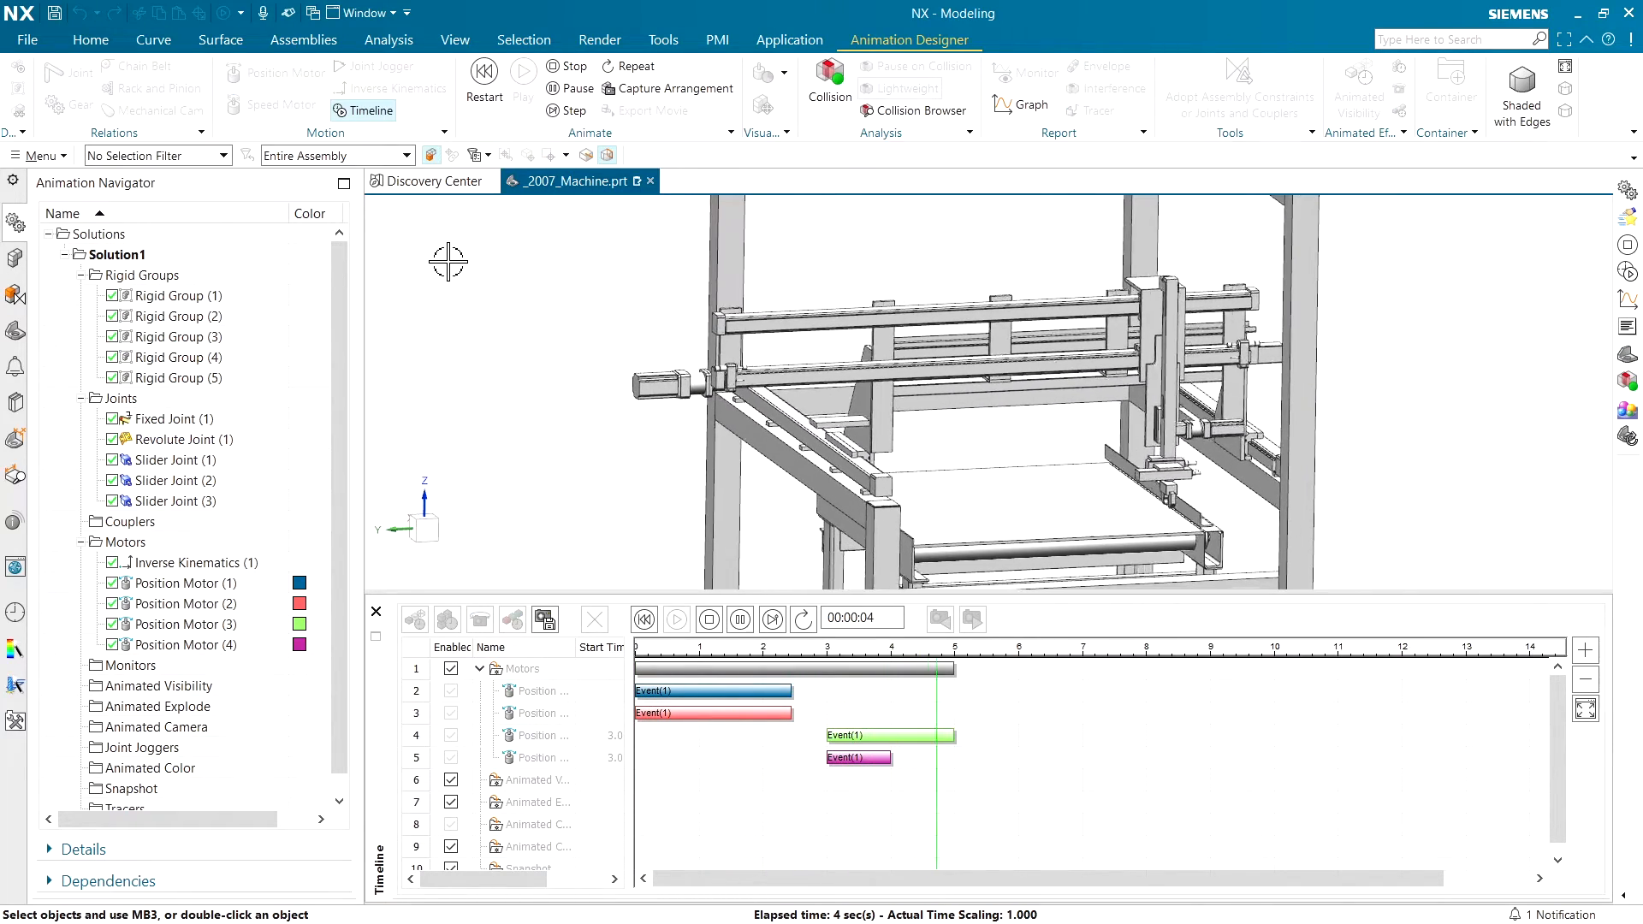
pyautogui.scroll(1, 448, 262)
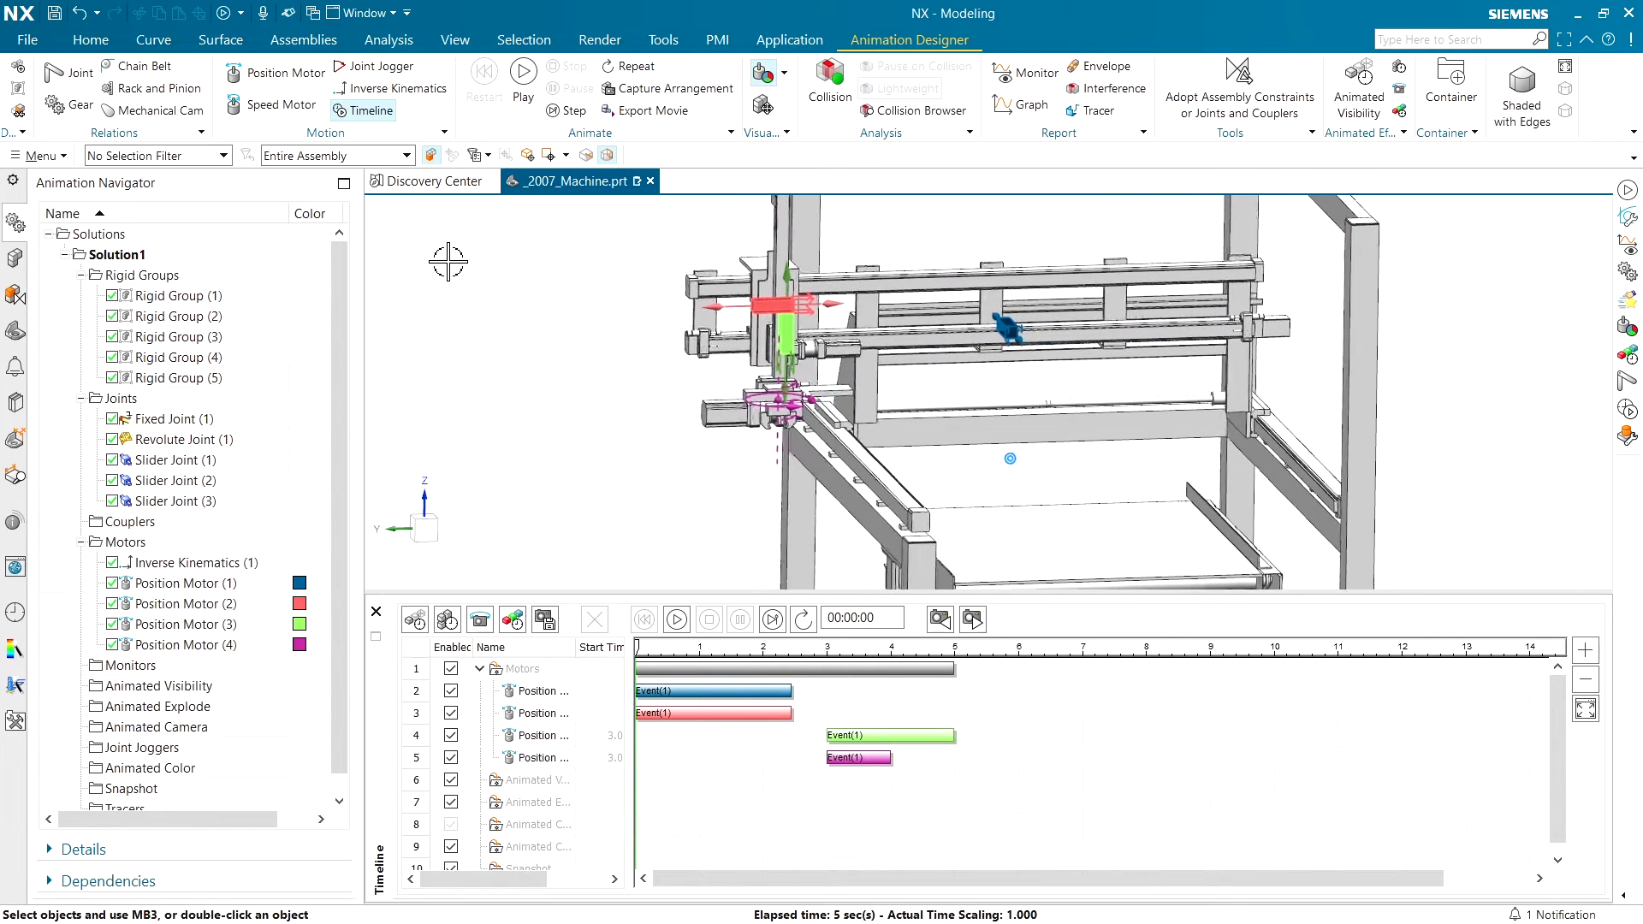
# - Add reversed return events for all four position motors, starting about 0.5 seconds after the forward motion ends, and play the animation
pyautogui.moveTo(638, 650); pyautogui.dragTo(644, 693)
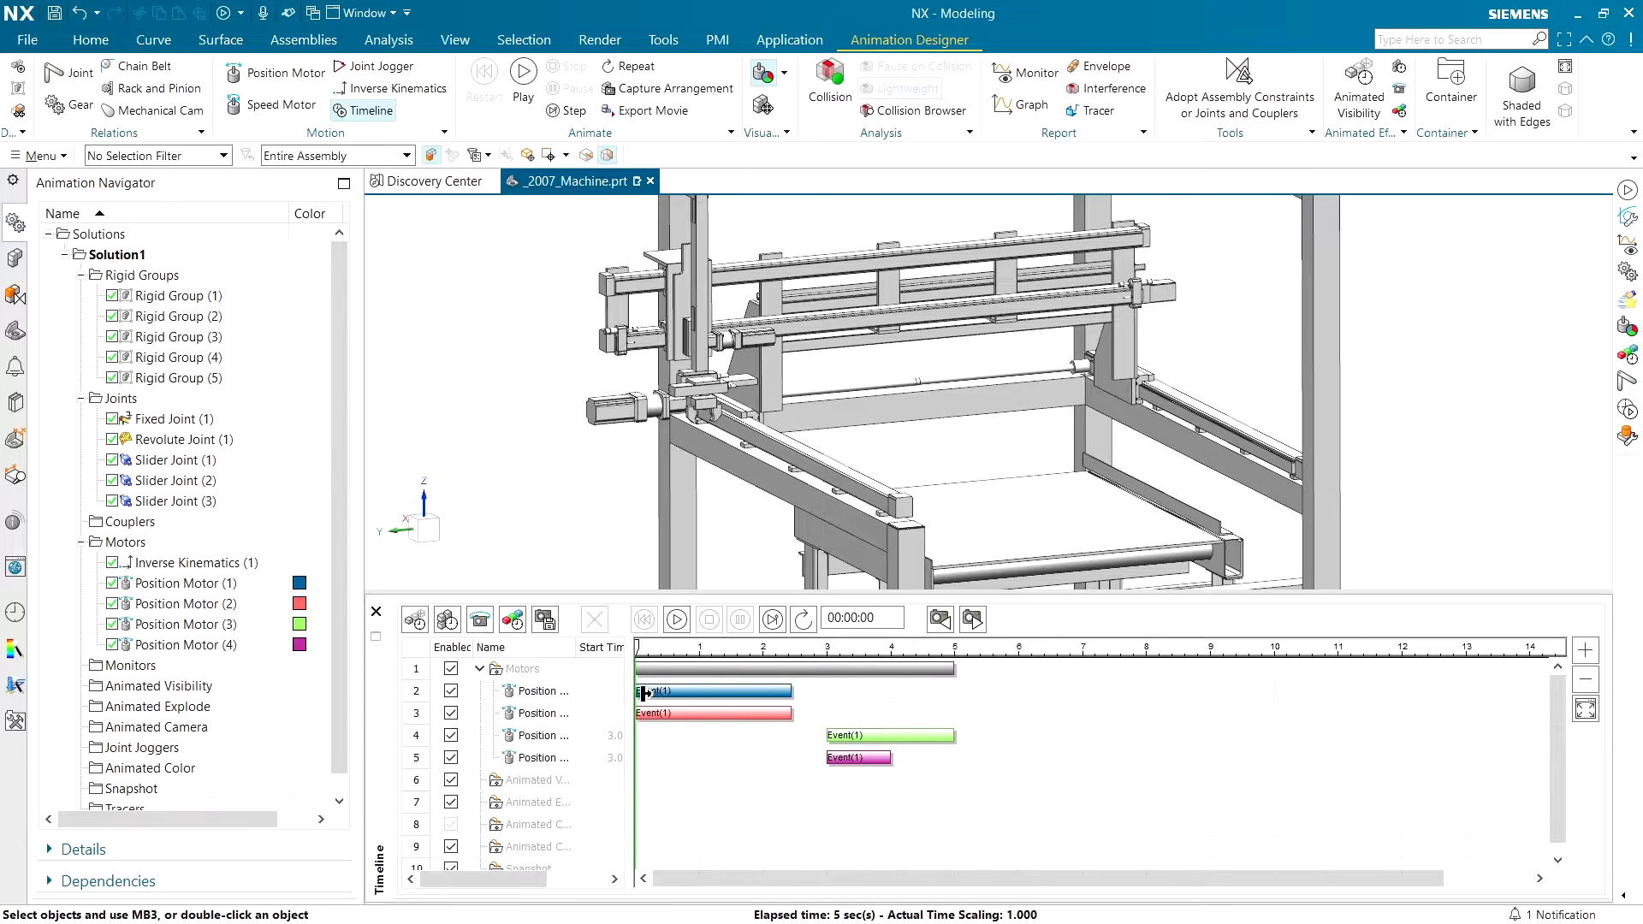
pyautogui.click(540, 695)
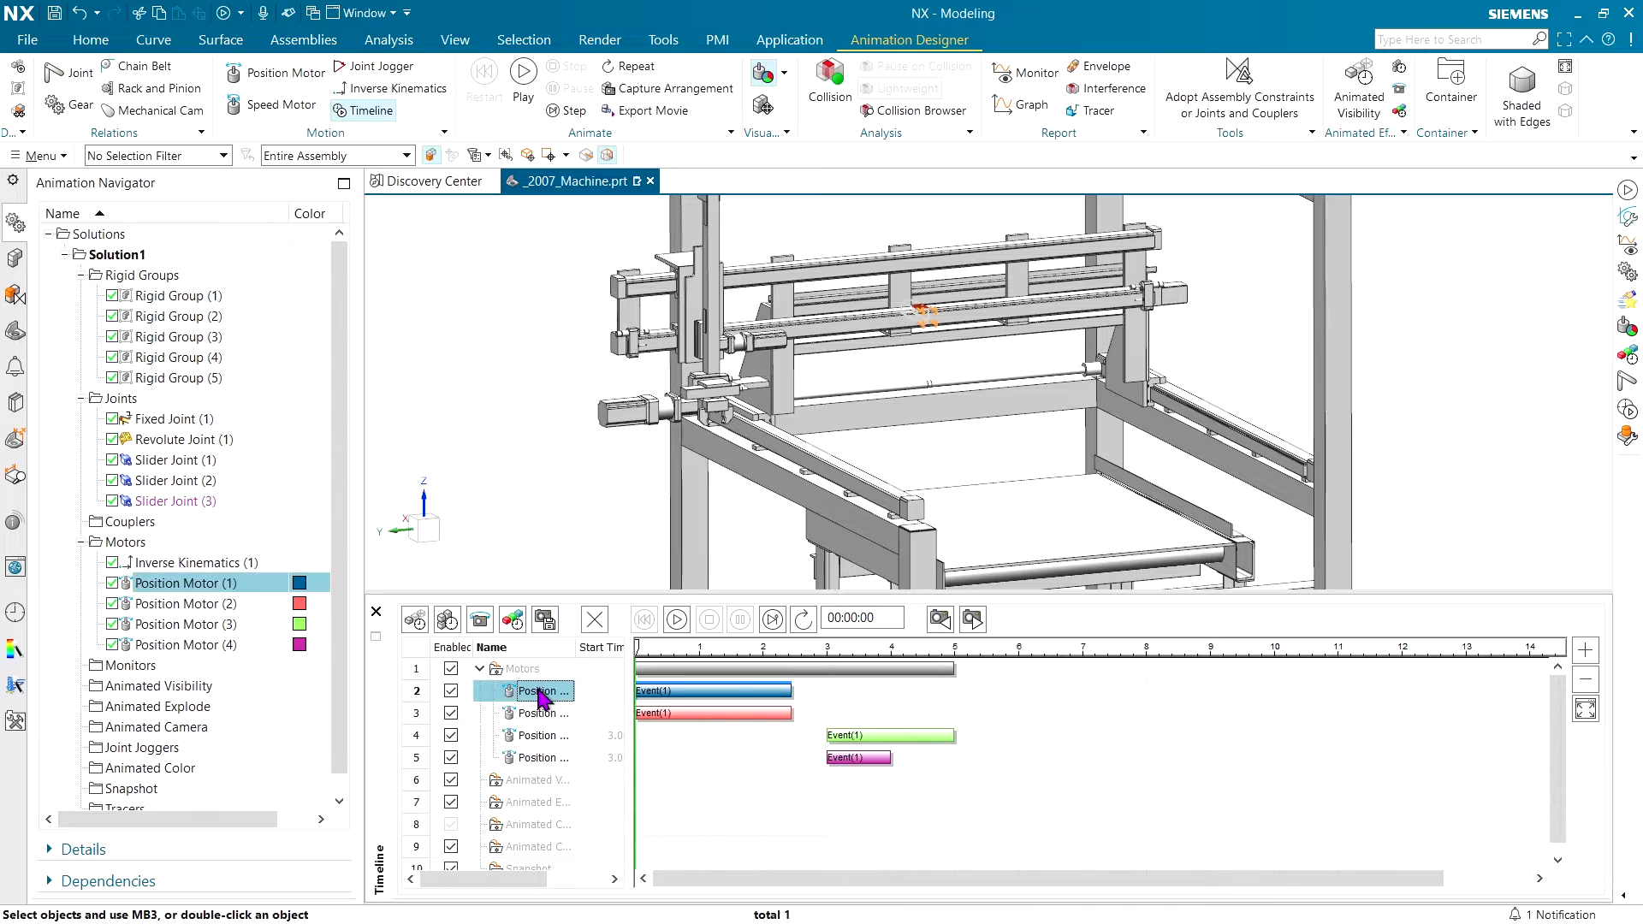
pyautogui.keyDown('shift'); pyautogui.click(548, 756); pyautogui.keyUp('shift')
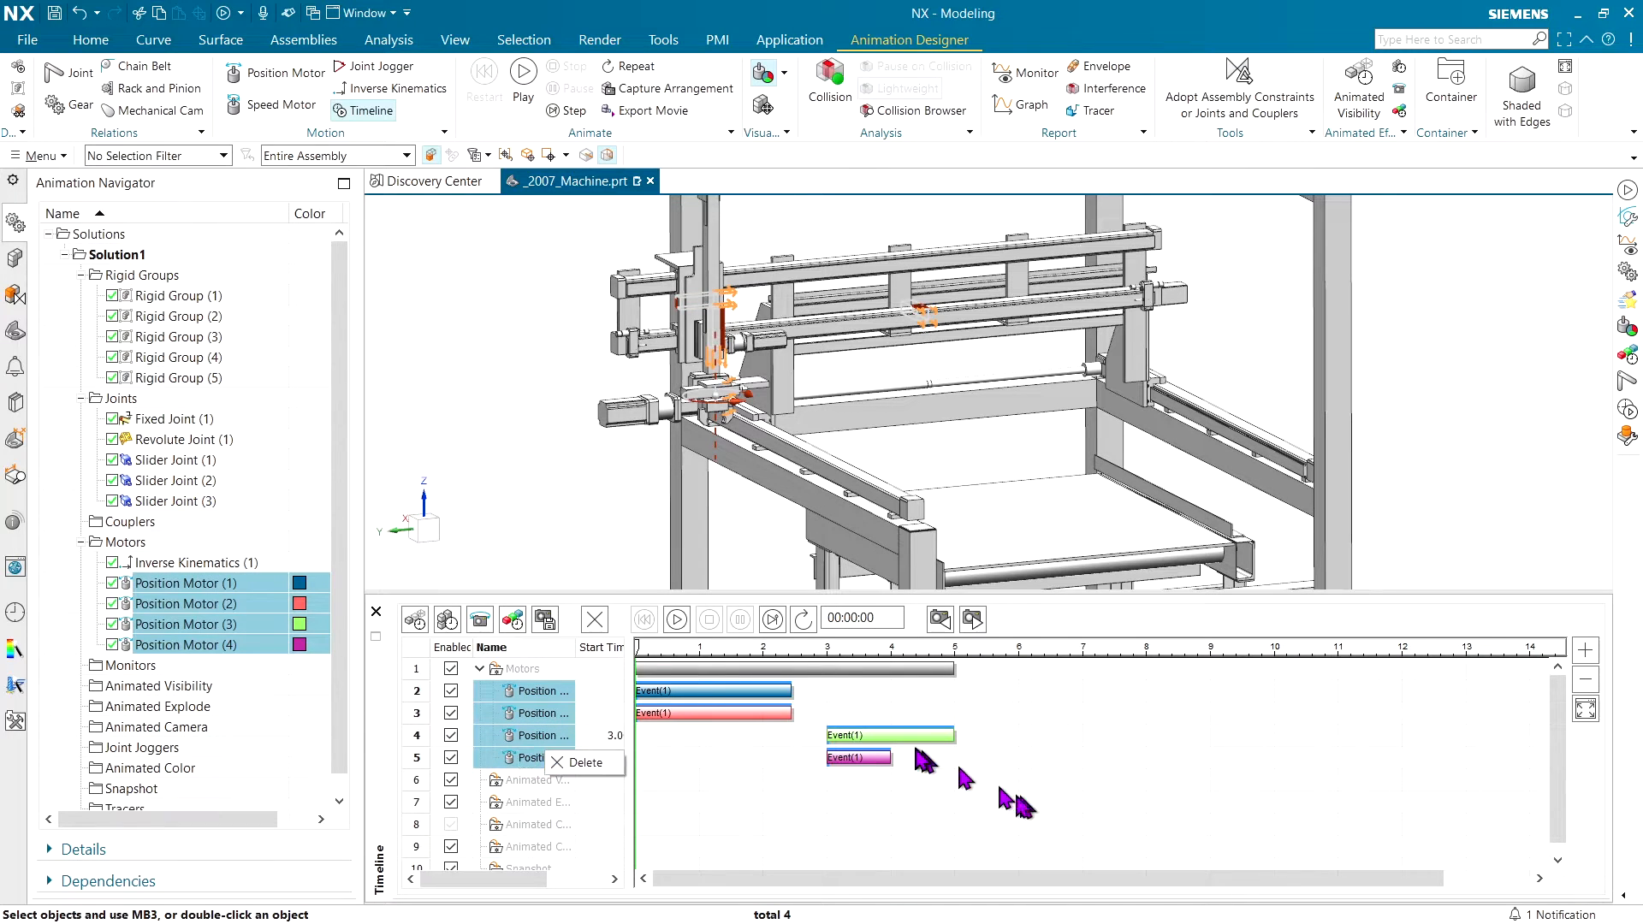
pyautogui.click(952, 868)
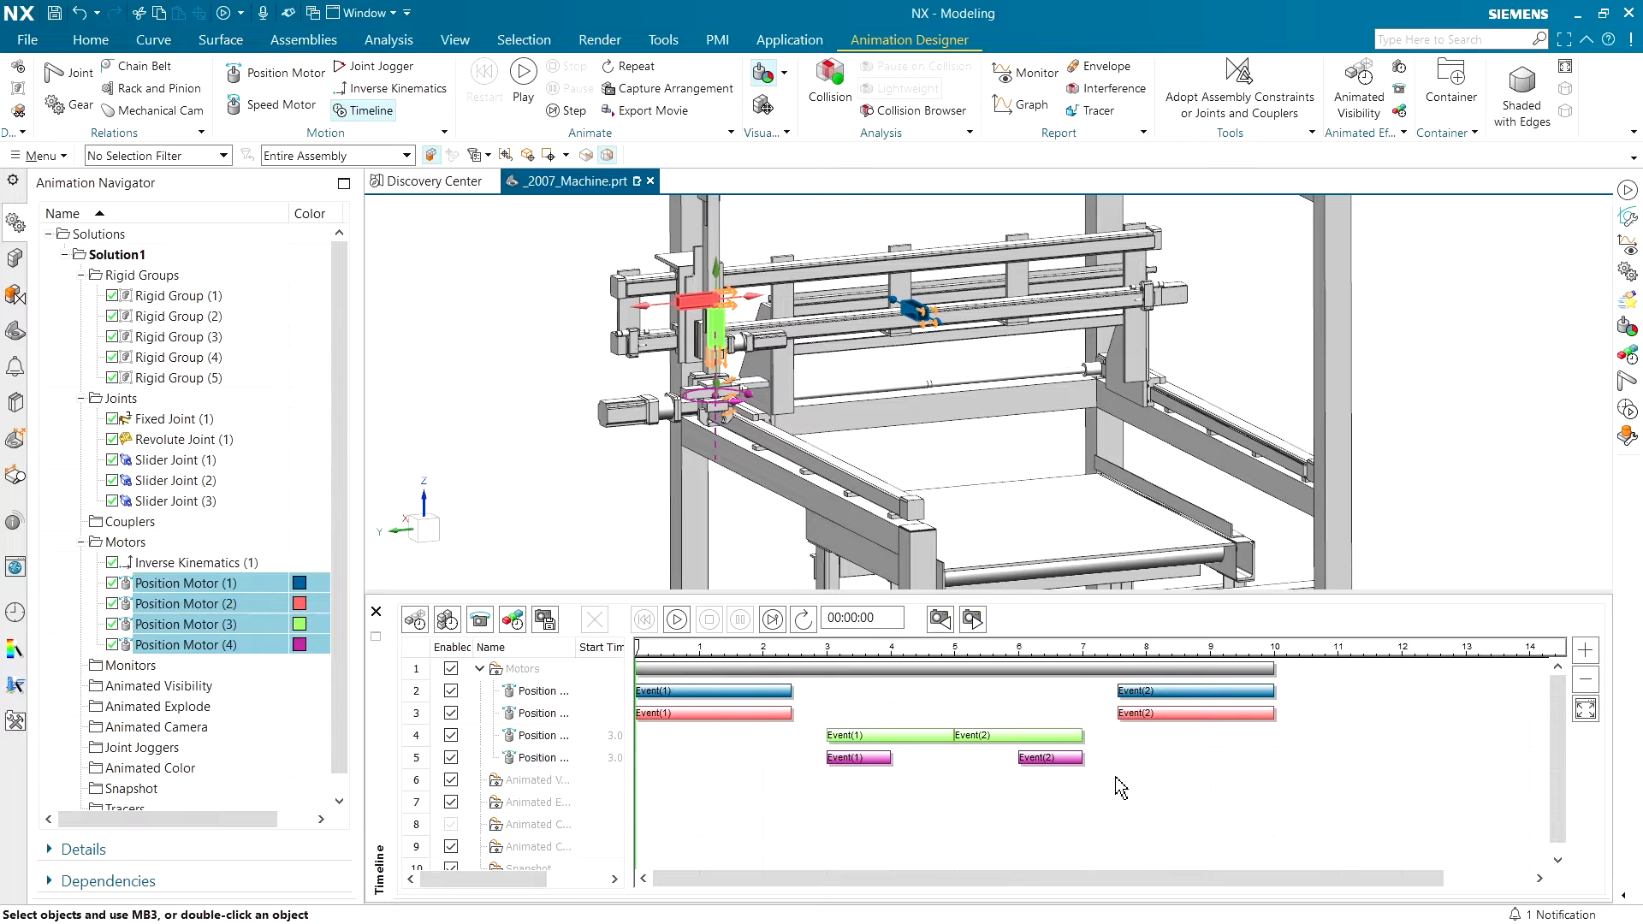
pyautogui.moveTo(939, 668); pyautogui.dragTo(940, 669)
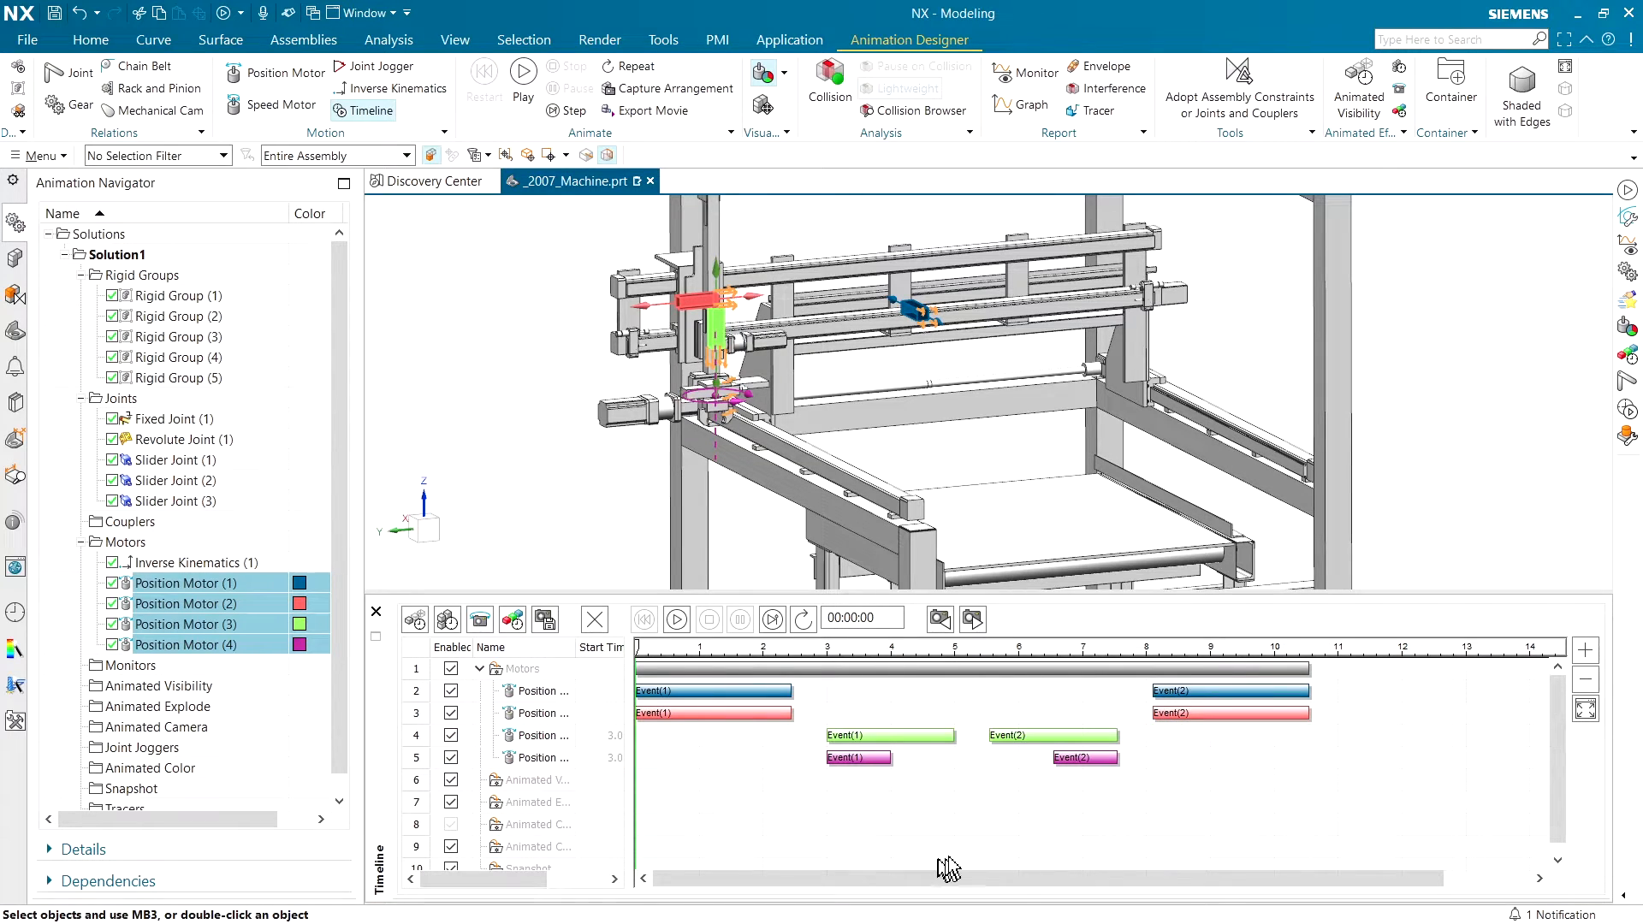
pyautogui.click(523, 75)
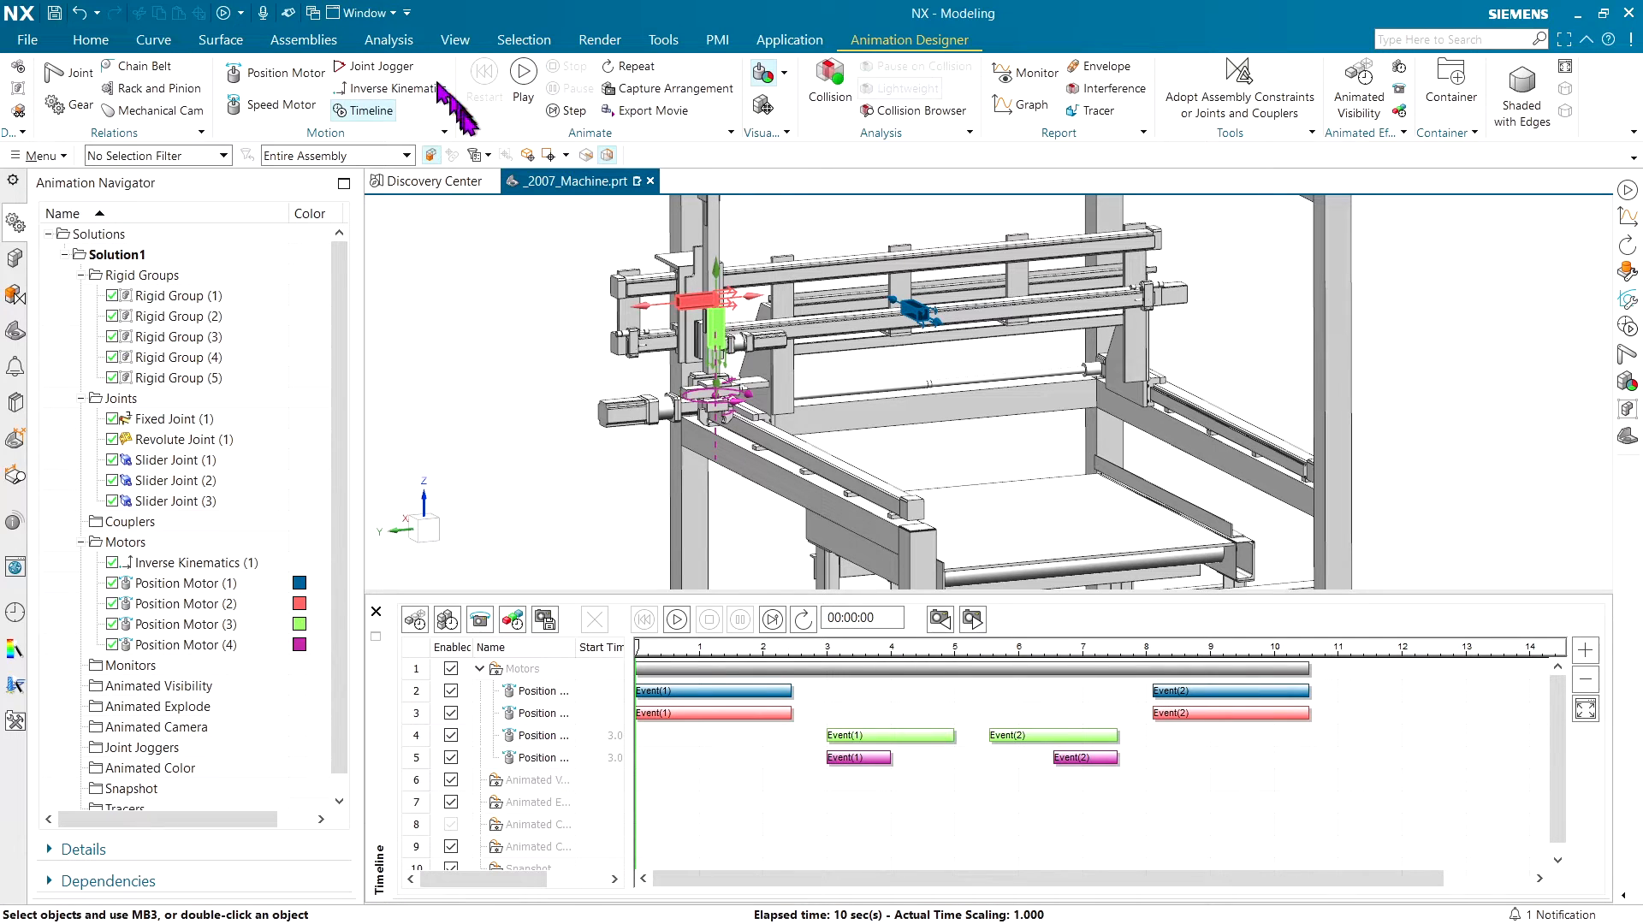
# - Turn off motor colouring, show the parts in their own colours, and play the animation with collision detection enabled
pyautogui.click(761, 81)
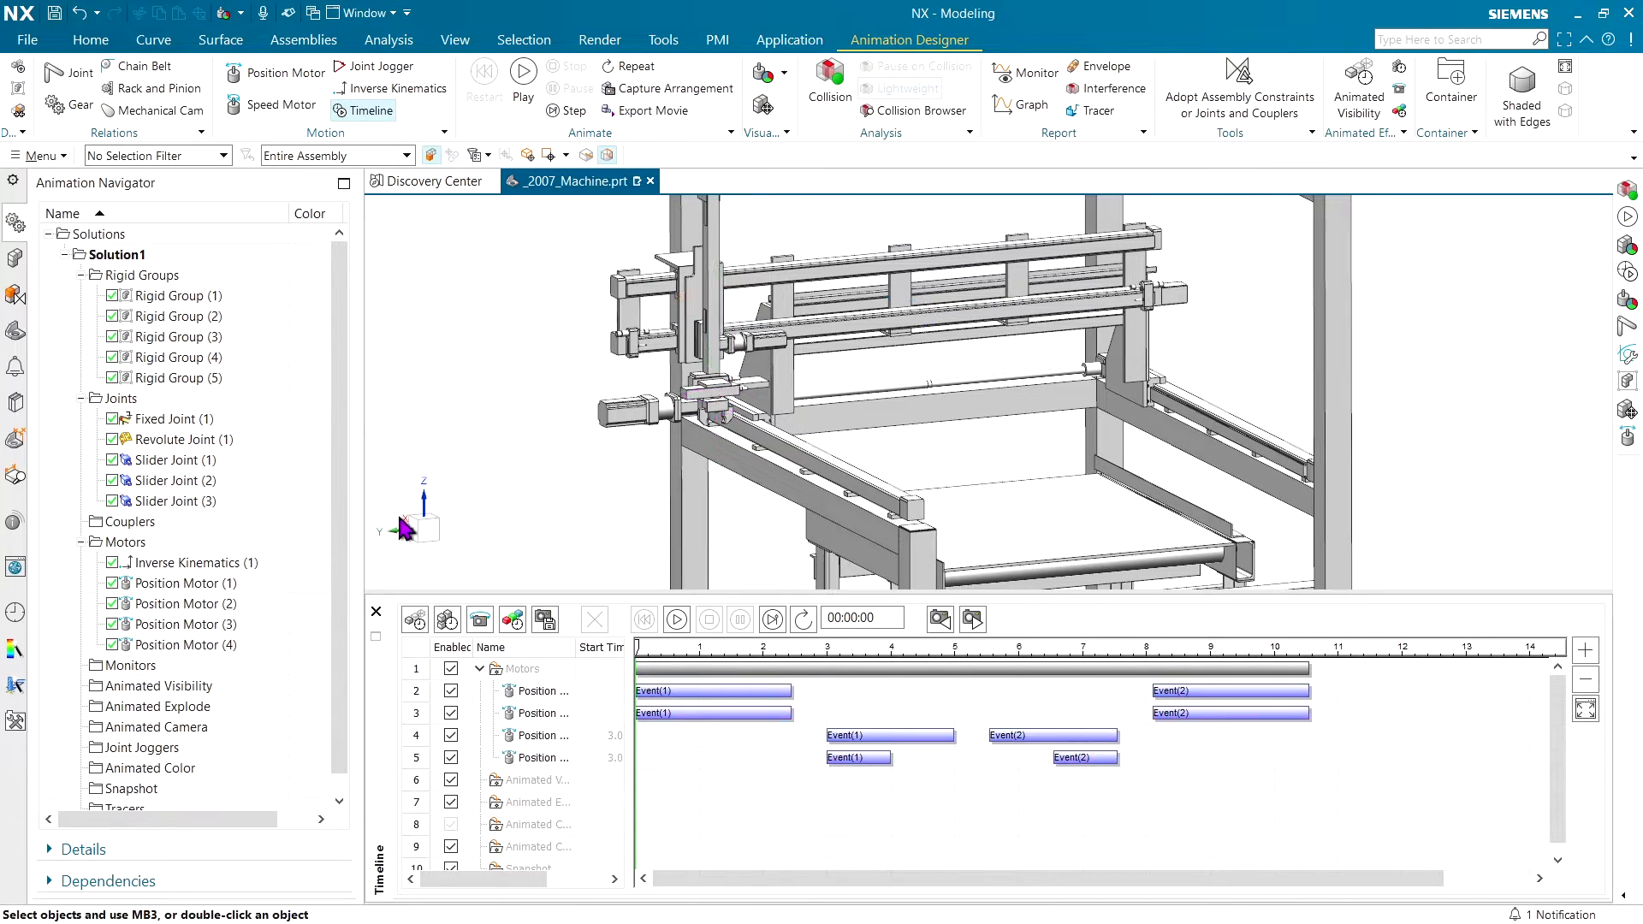
pyautogui.moveTo(398, 516); pyautogui.dragTo(473, 411, button='middle')
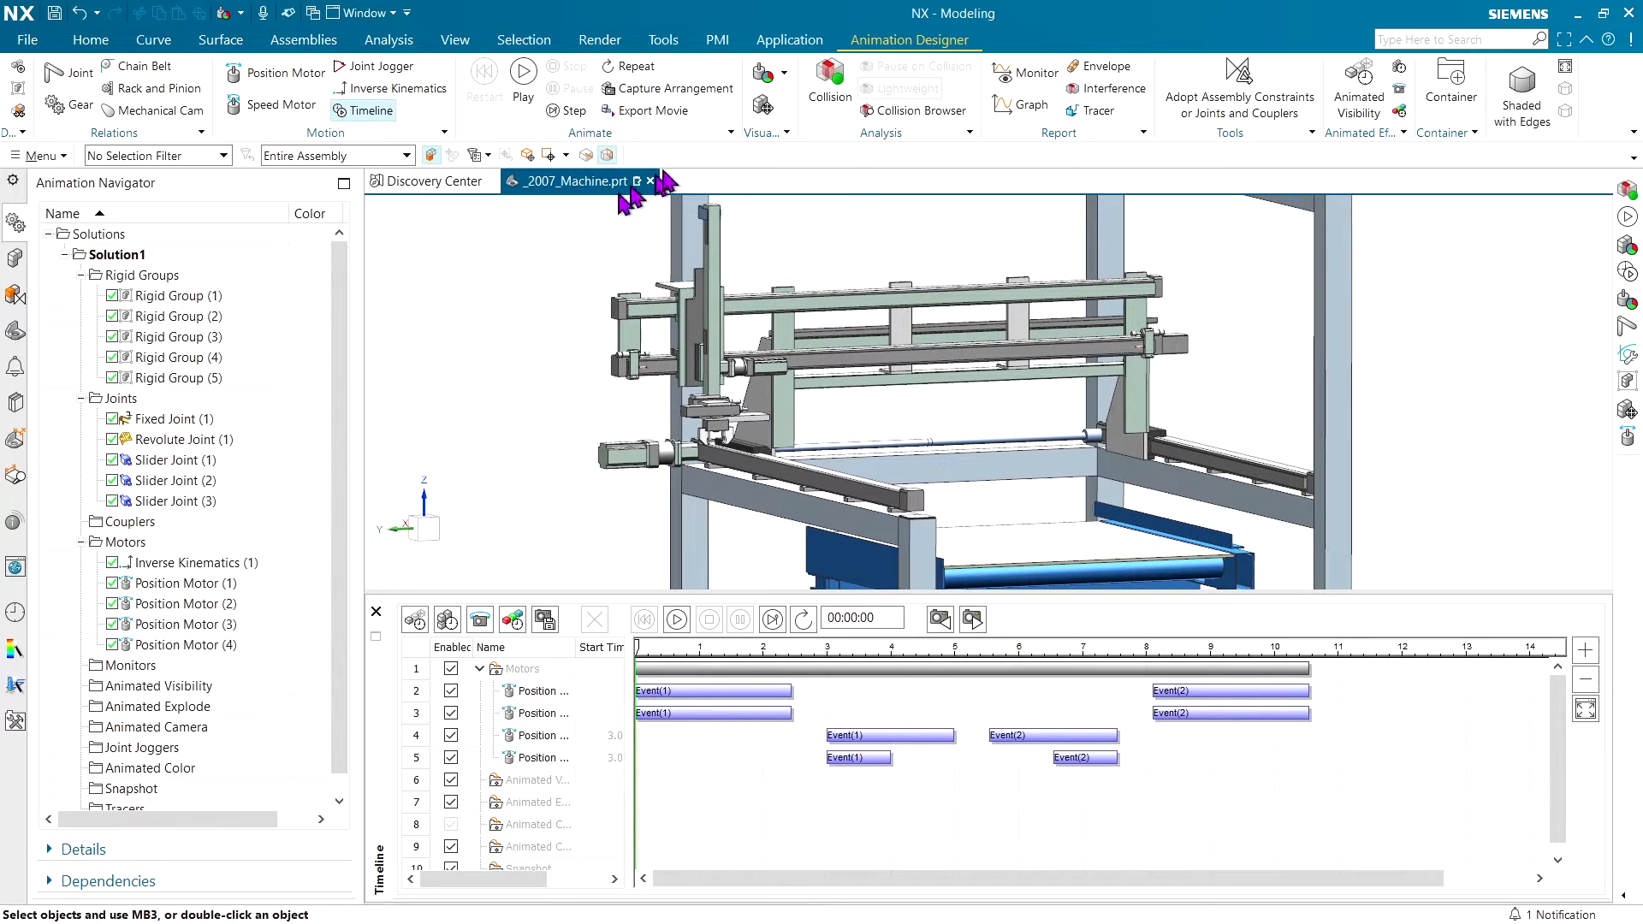
pyautogui.click(827, 86)
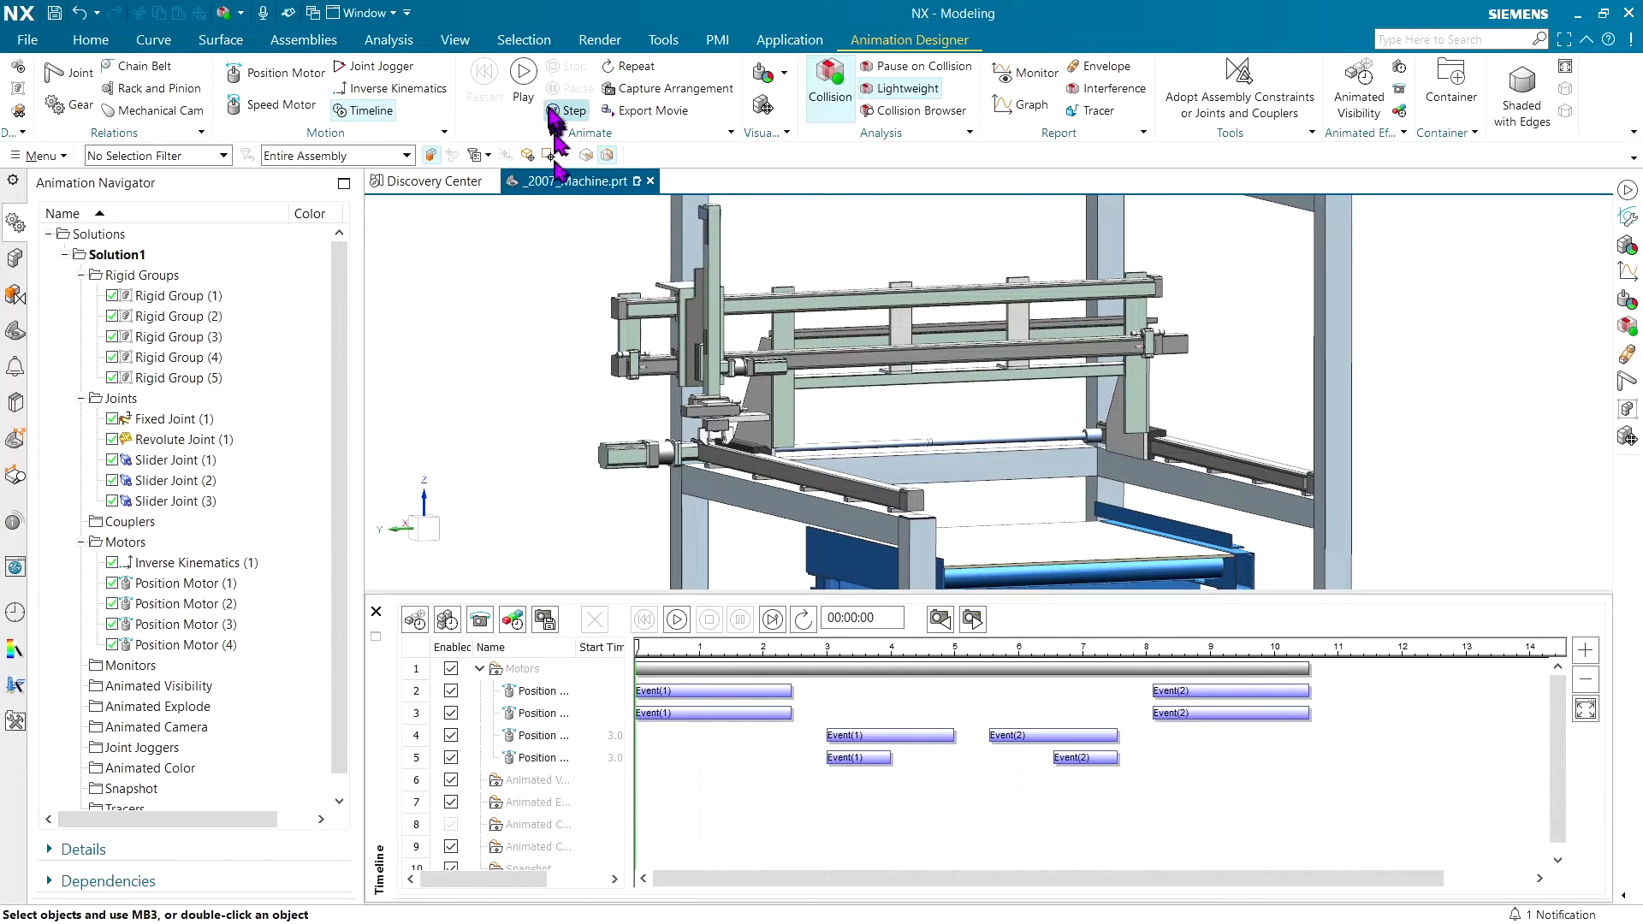
pyautogui.click(525, 76)
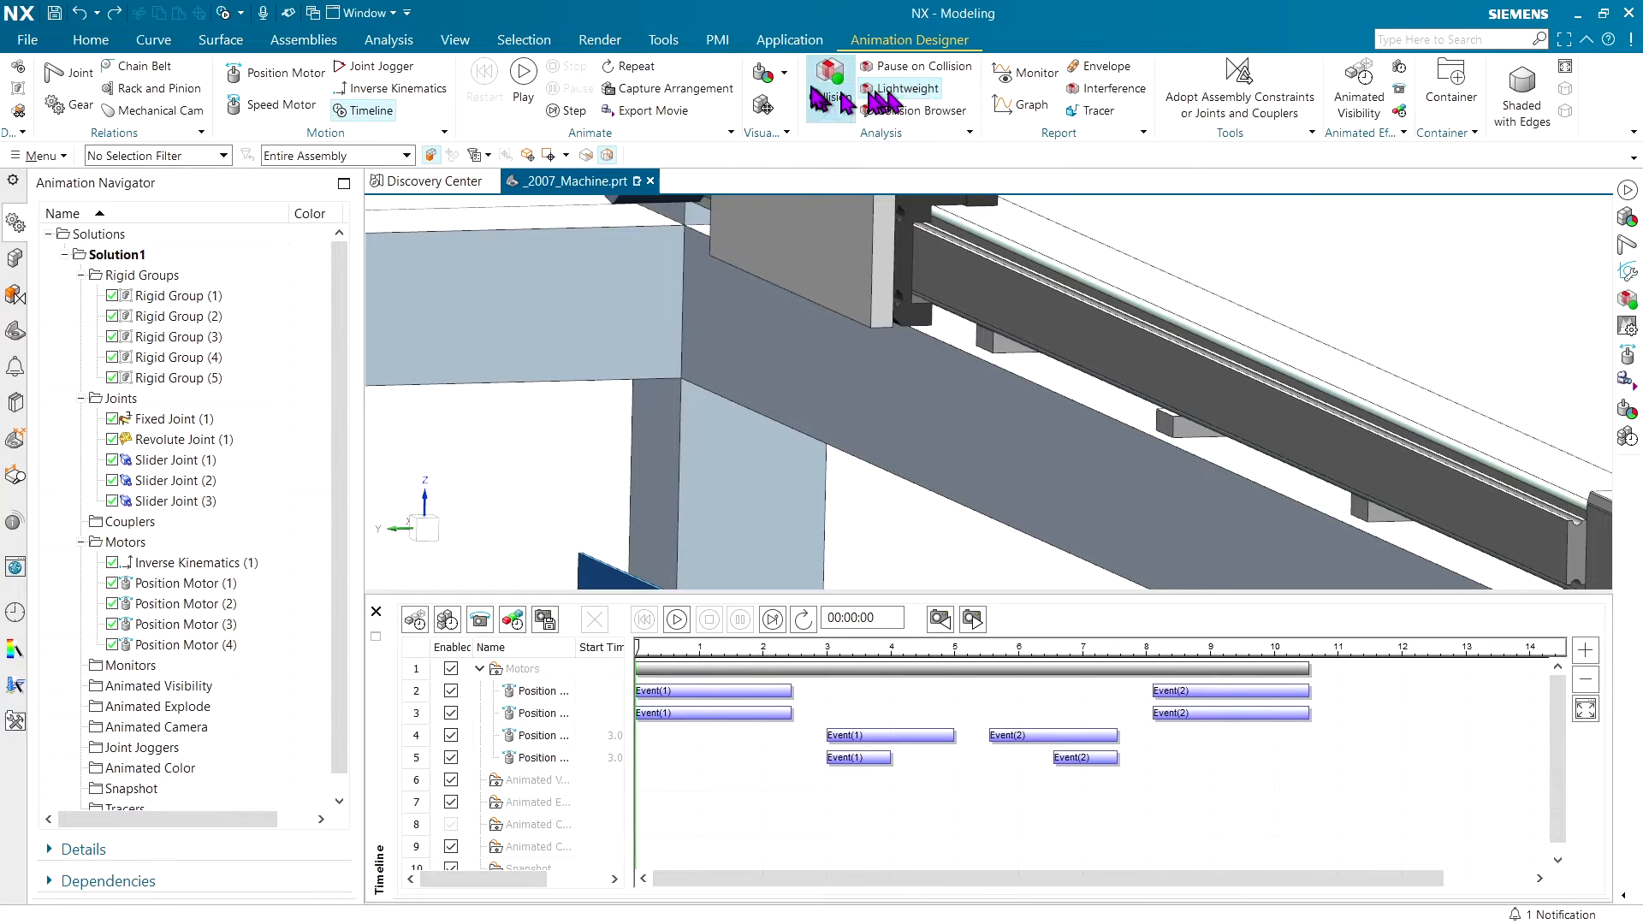
# - Create a Distance monitor between the end face of the small block beneath the rail and the facing carriage surface
pyautogui.click(1054, 79)
pyautogui.moveTo(1280, 244); pyautogui.dragTo(1173, 349, button='middle')
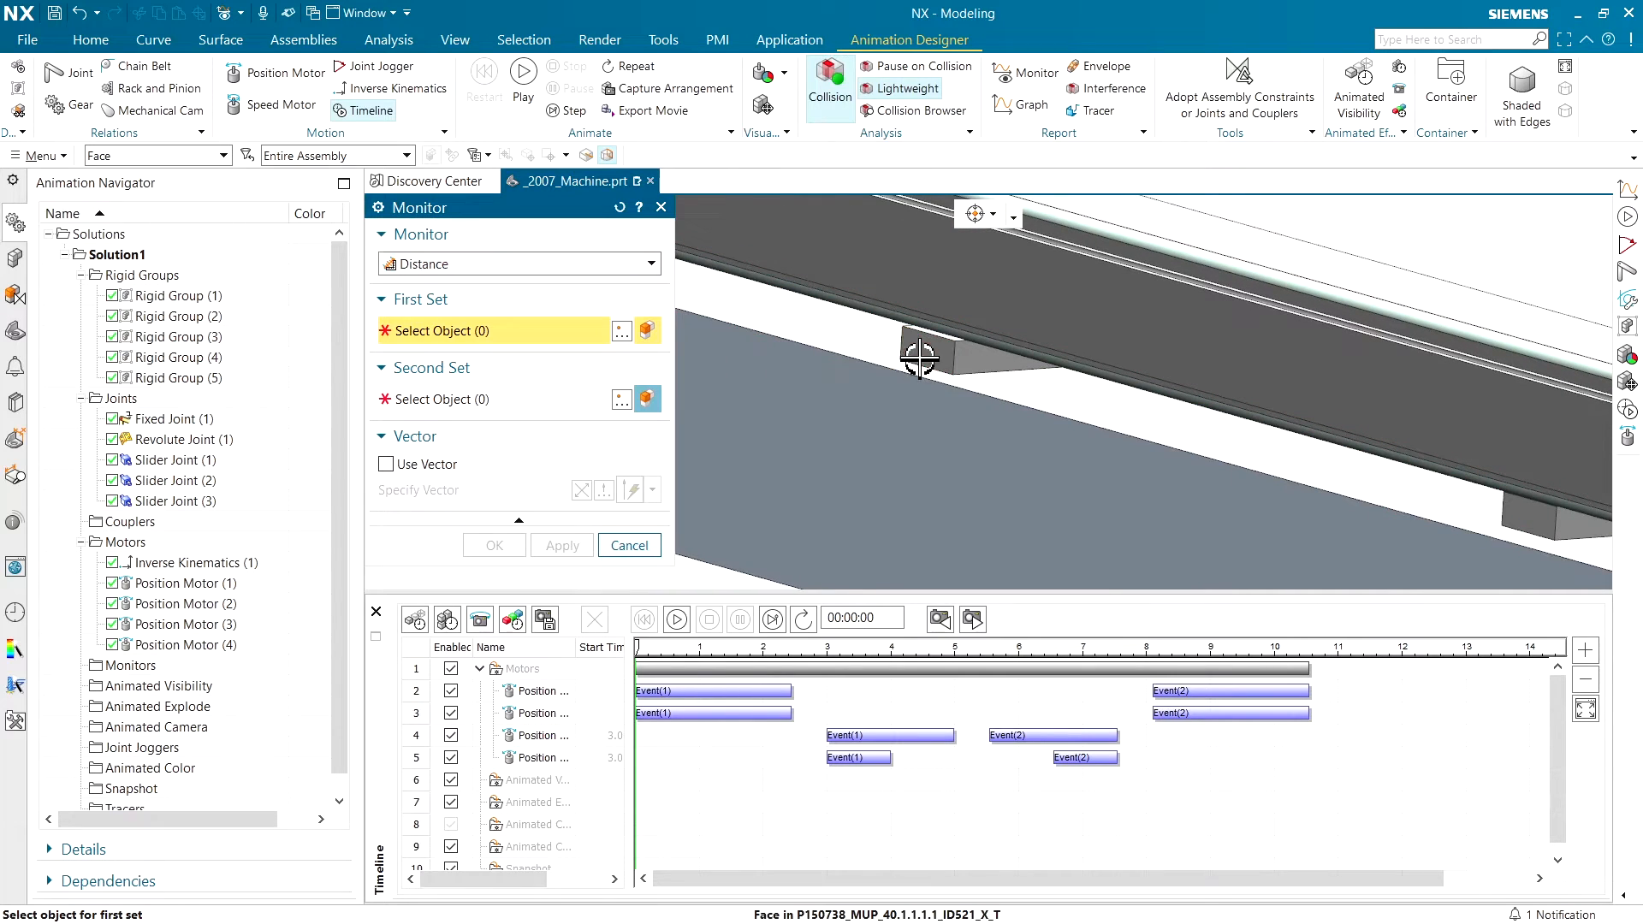
pyautogui.click(920, 358)
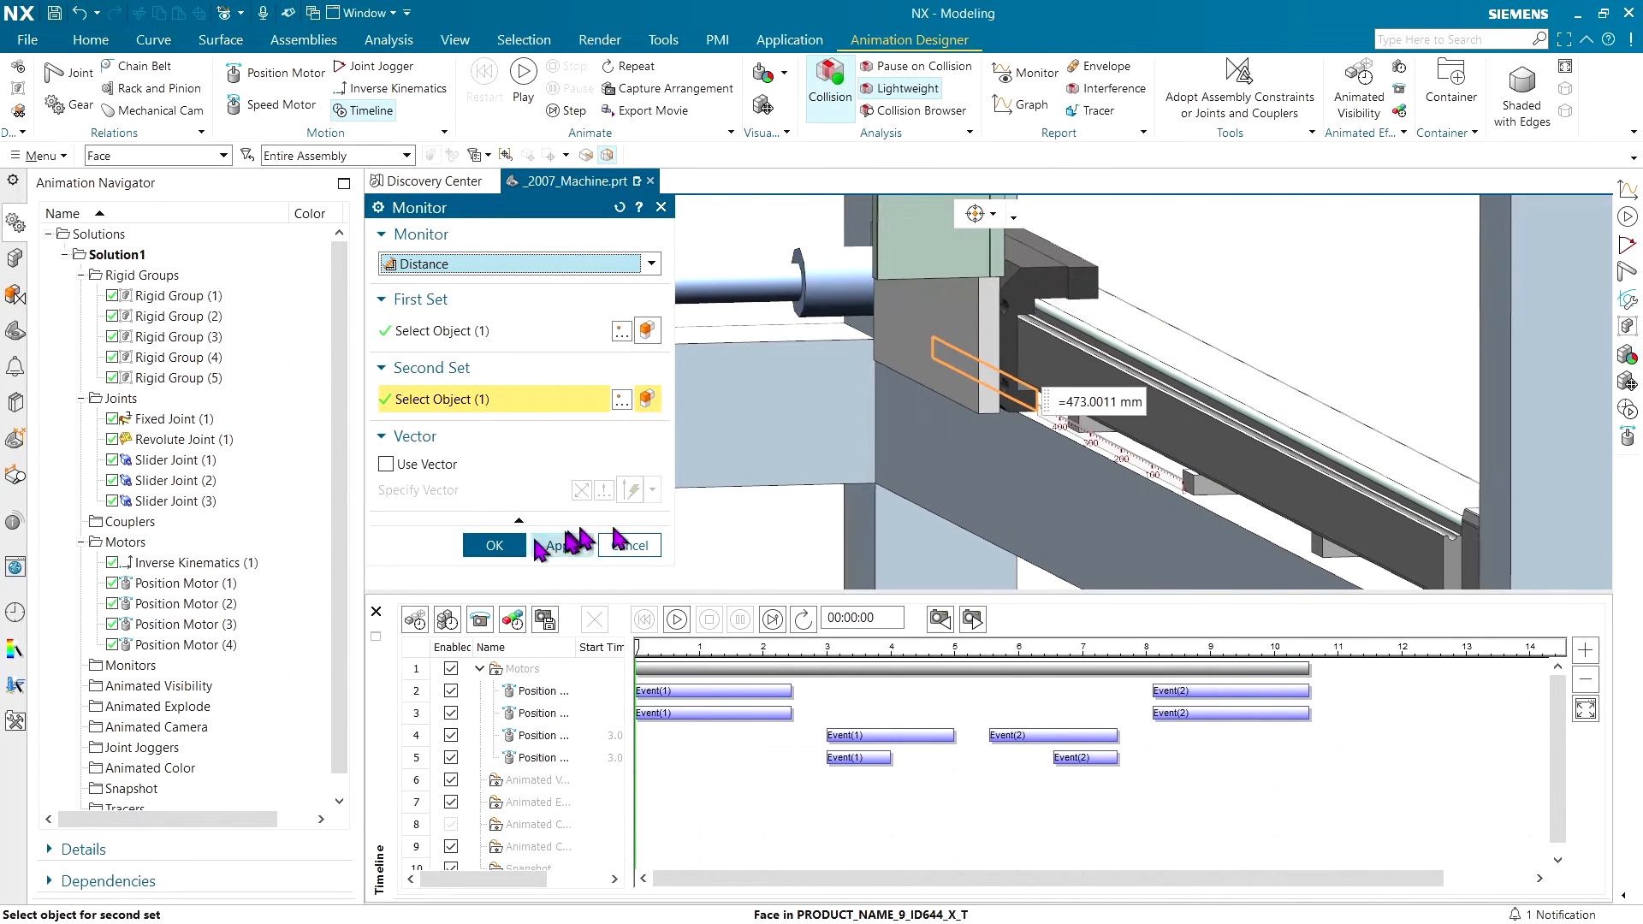
pyautogui.click(479, 545)
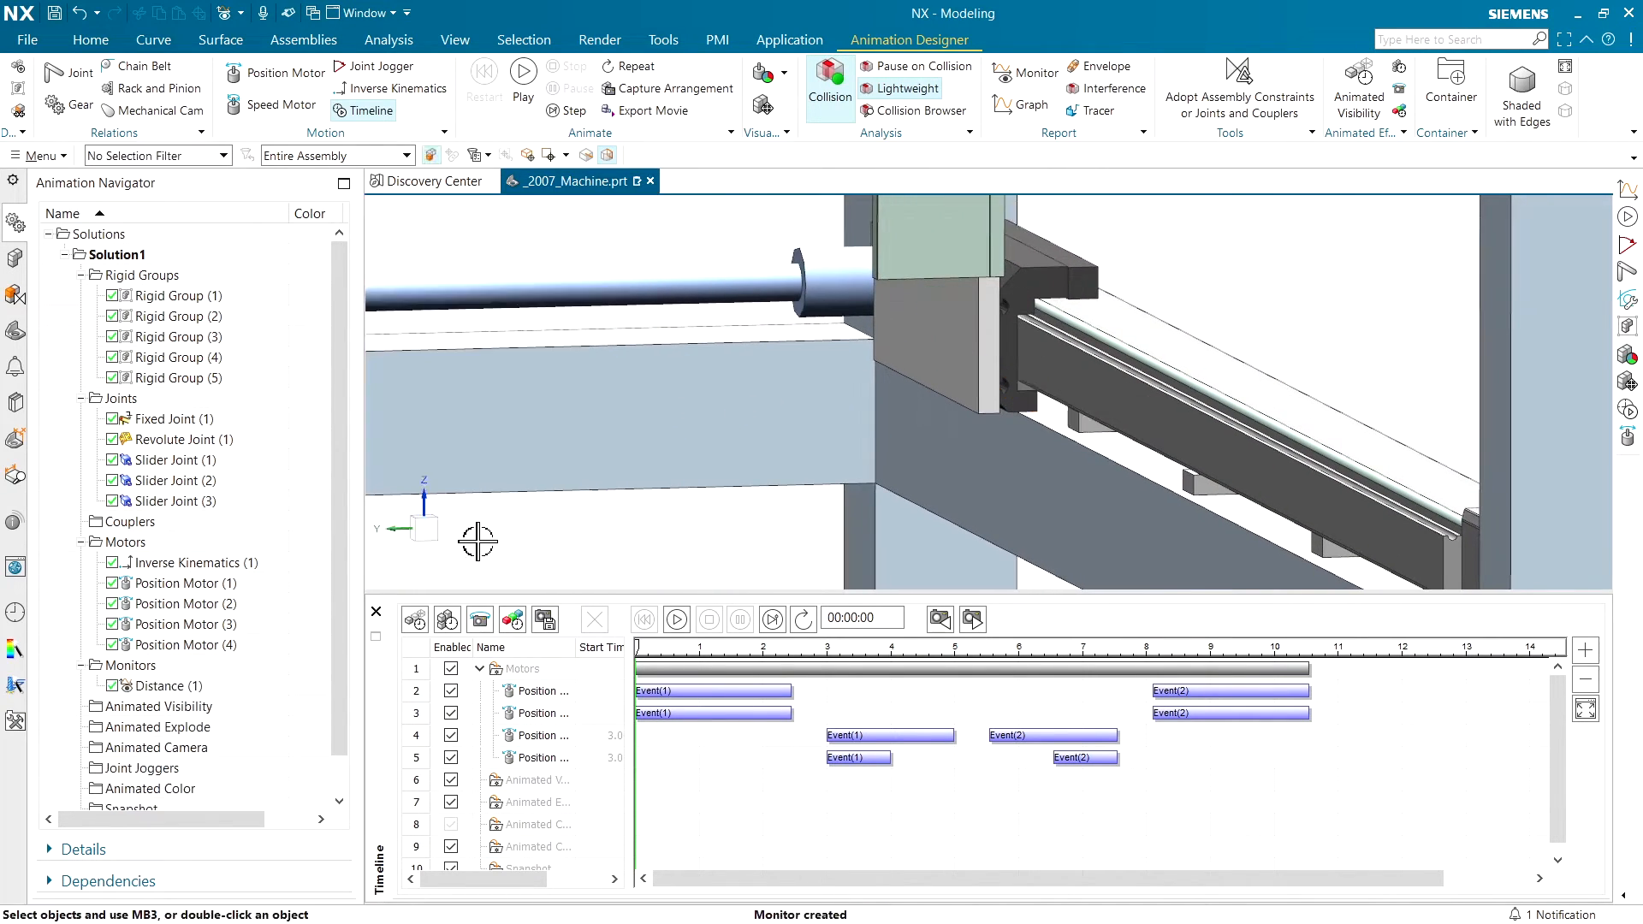
# - Graph the monitored distance while playing the animation, and probe the curve's first low section in SingleX mode at about 1.5 seconds
pyautogui.click(1023, 104)
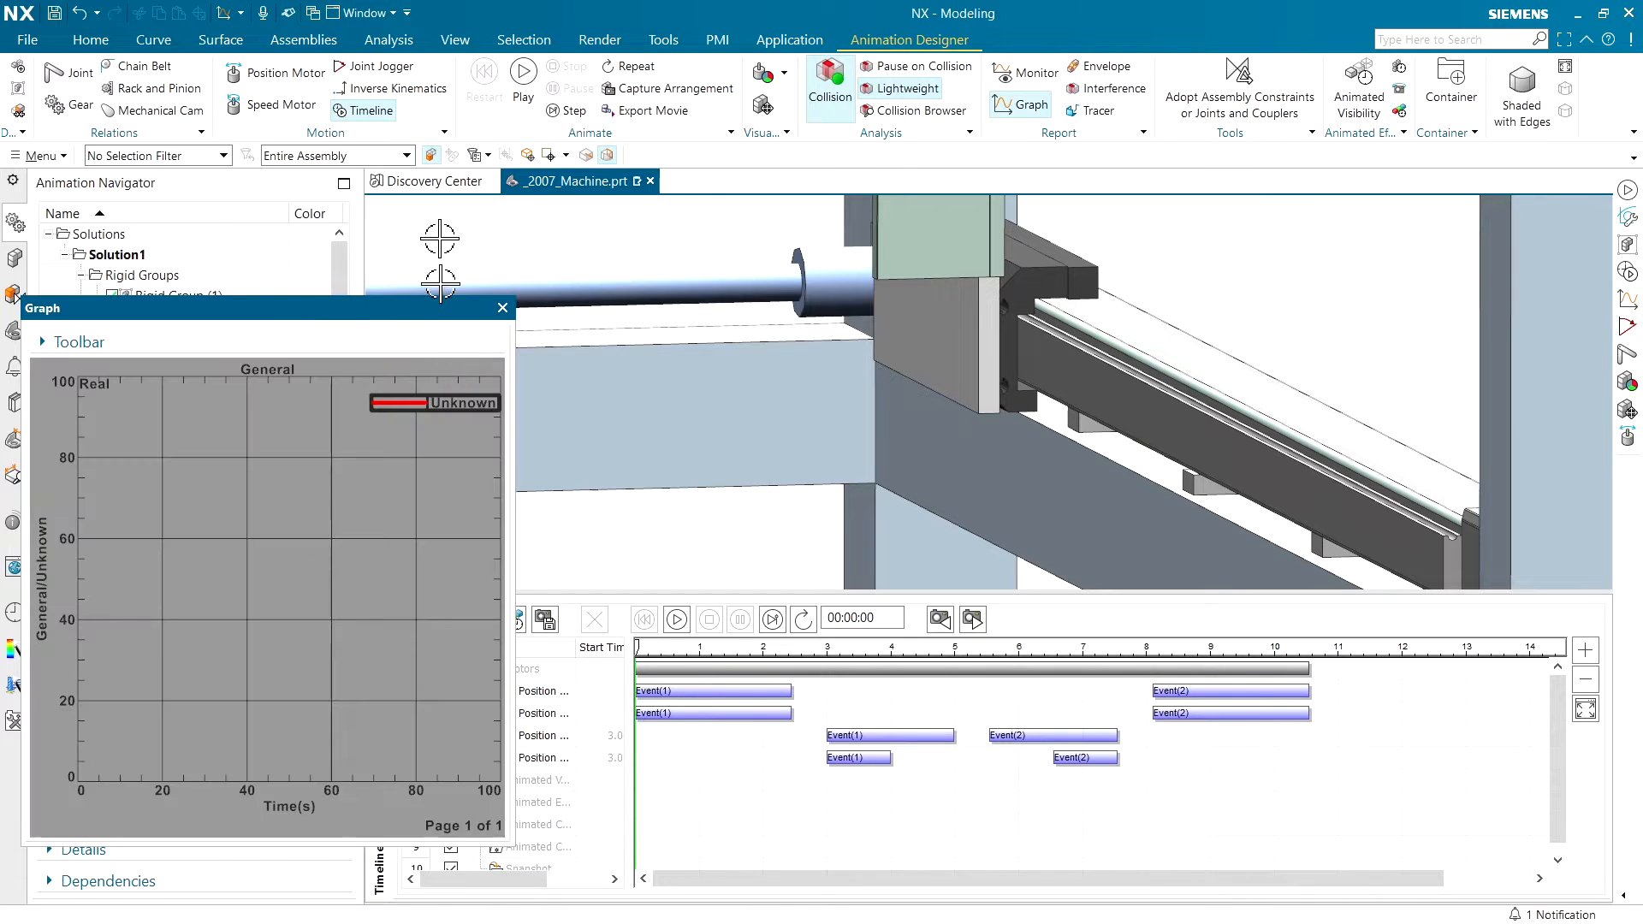
pyautogui.click(521, 79)
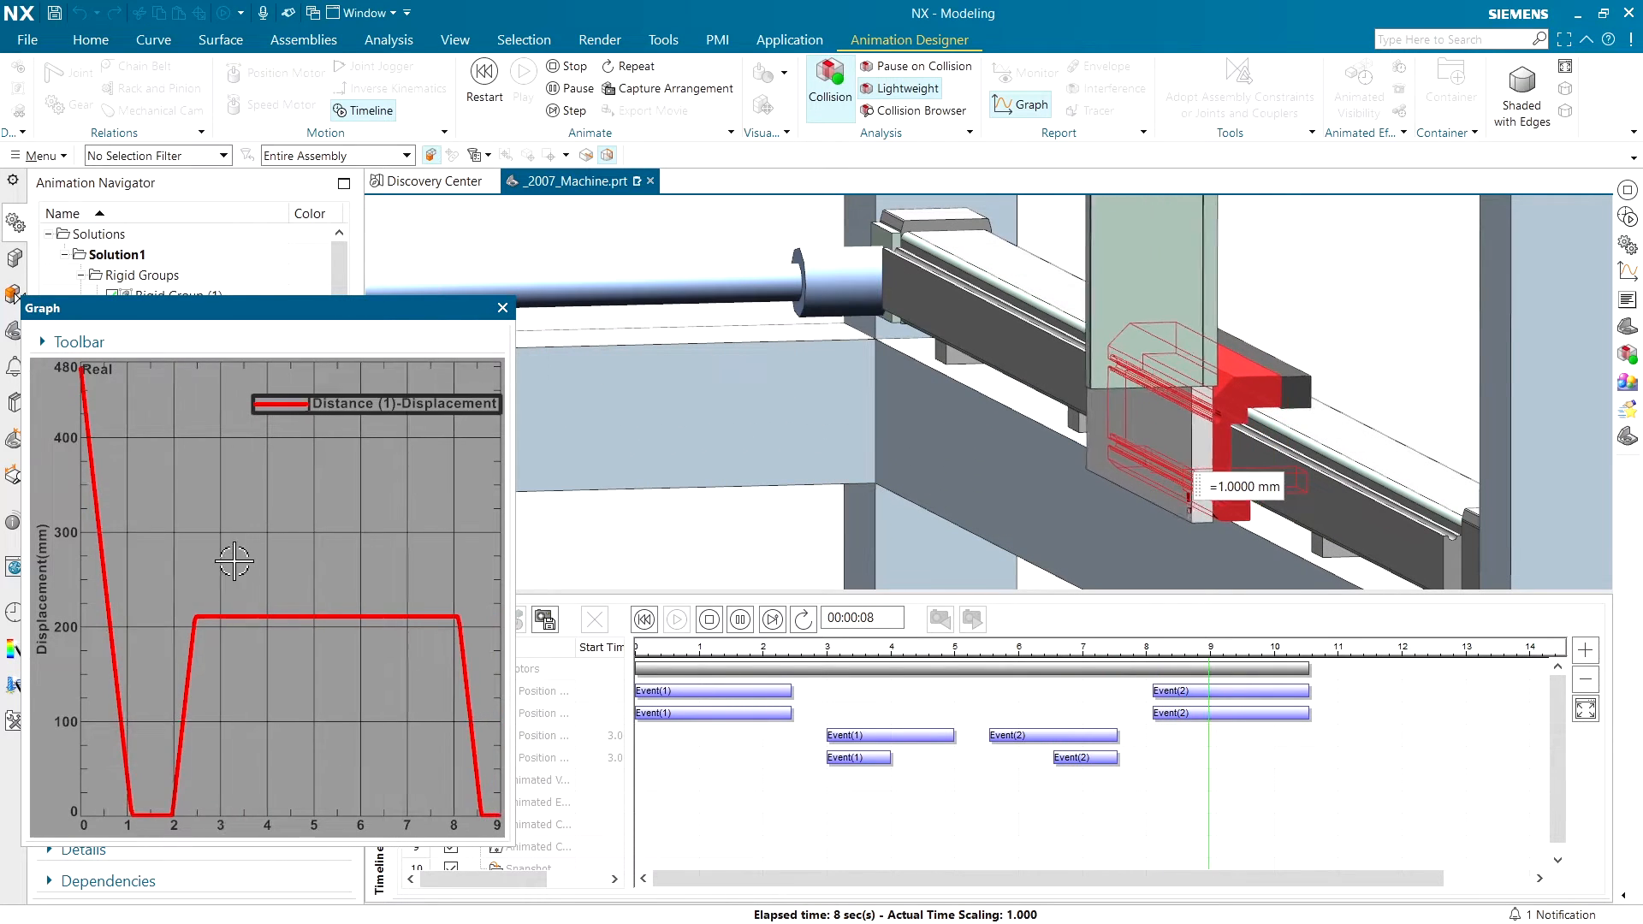
pyautogui.rightClick(280, 498)
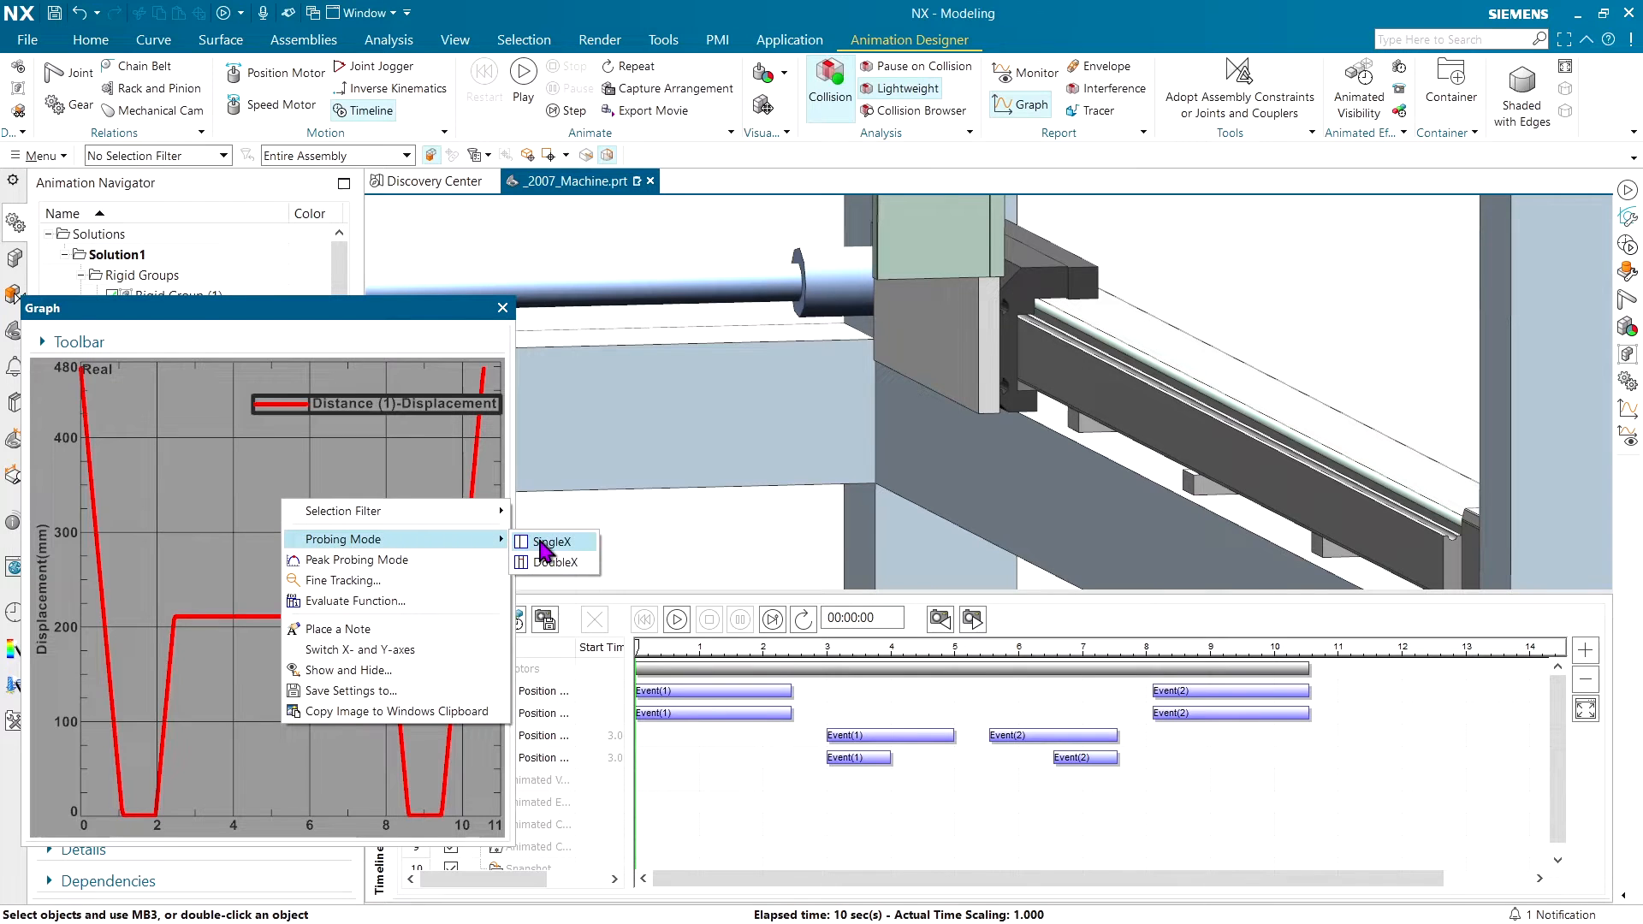
pyautogui.click(548, 543)
pyautogui.moveTo(280, 516)
pyautogui.mouseDown()
pyautogui.moveTo(147, 576)
pyautogui.moveTo(159, 580)
pyautogui.mouseUp()
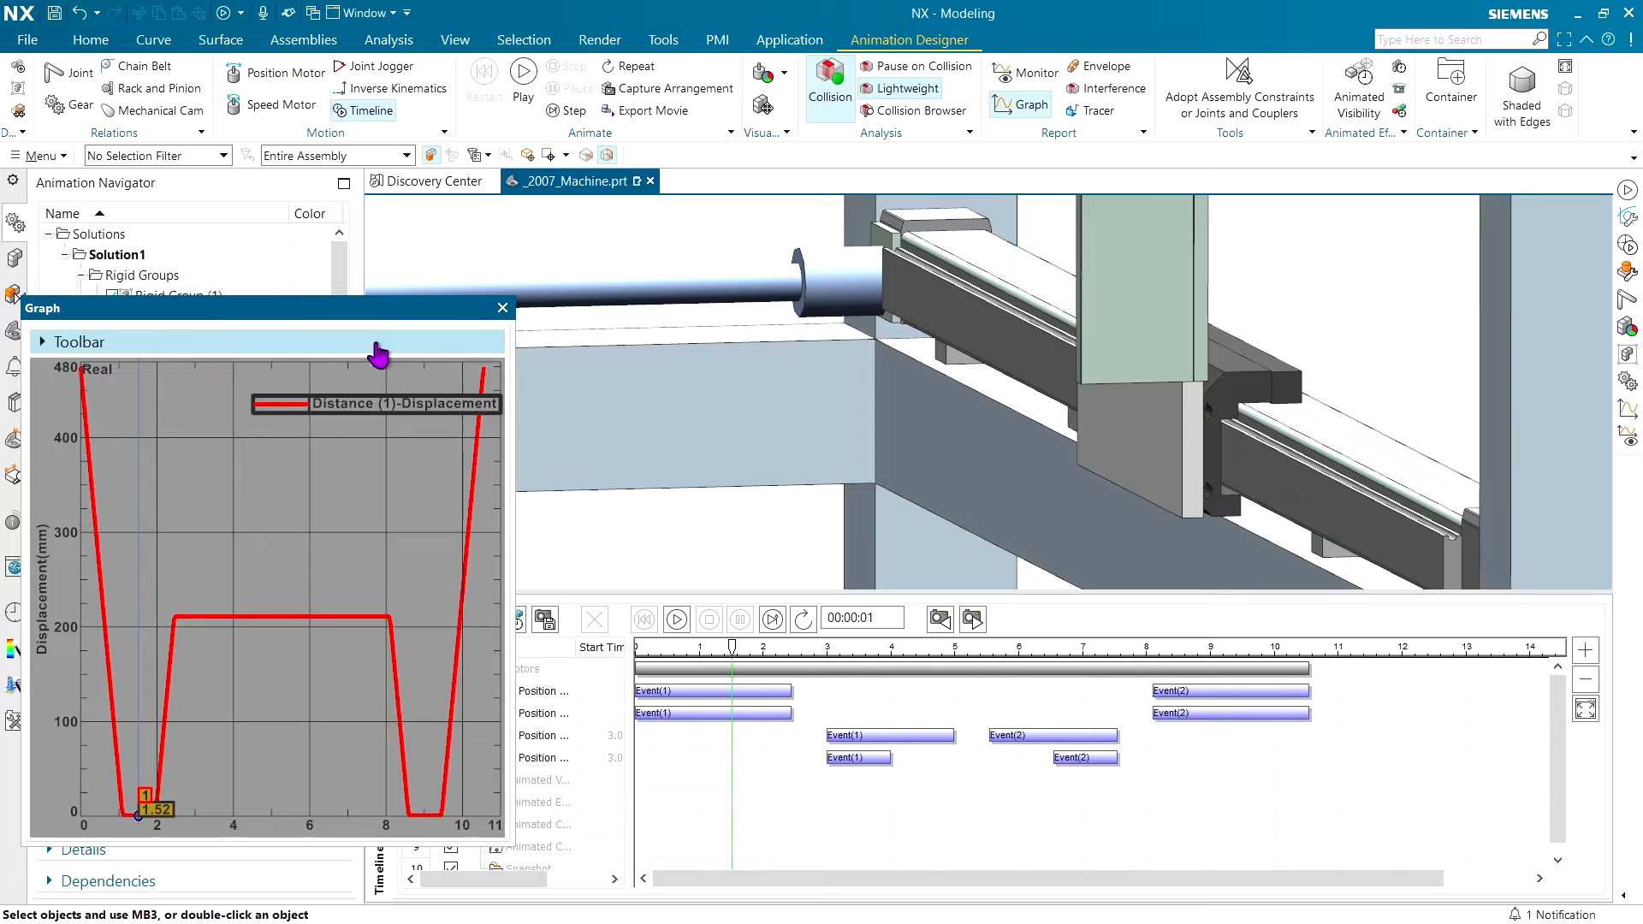
pyautogui.click(503, 307)
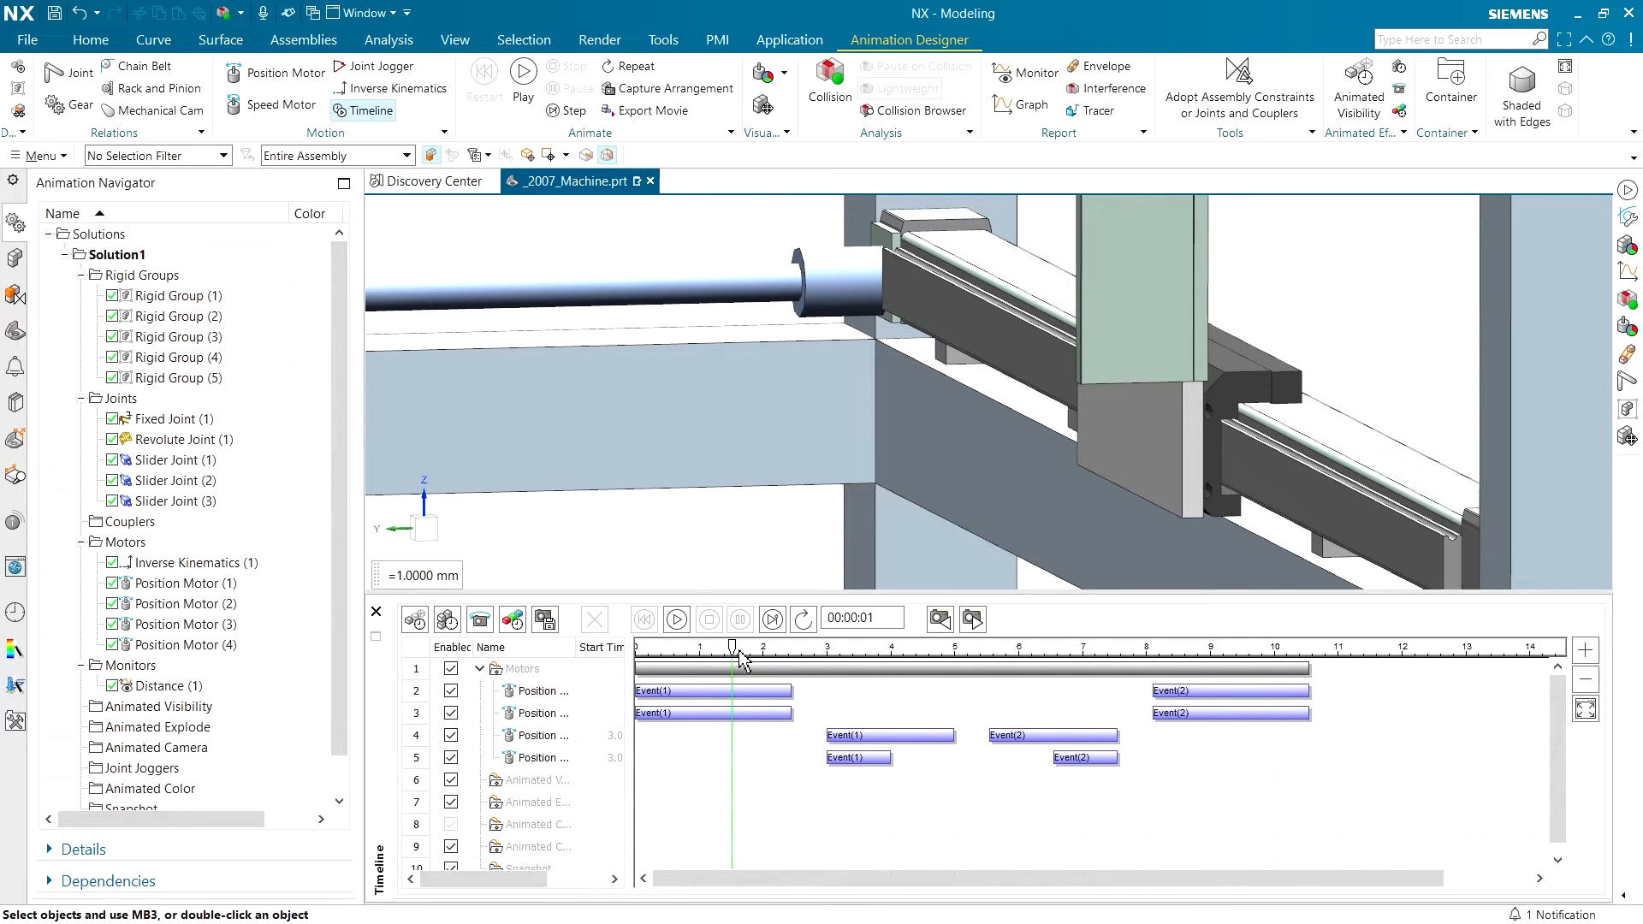
# - Return the animation to time zero and edit the monitored block's Move Face feature in context, setting its distance to 6 mm
pyautogui.moveTo(735, 655); pyautogui.dragTo(633, 649)
pyautogui.scroll(5, 985, 475)
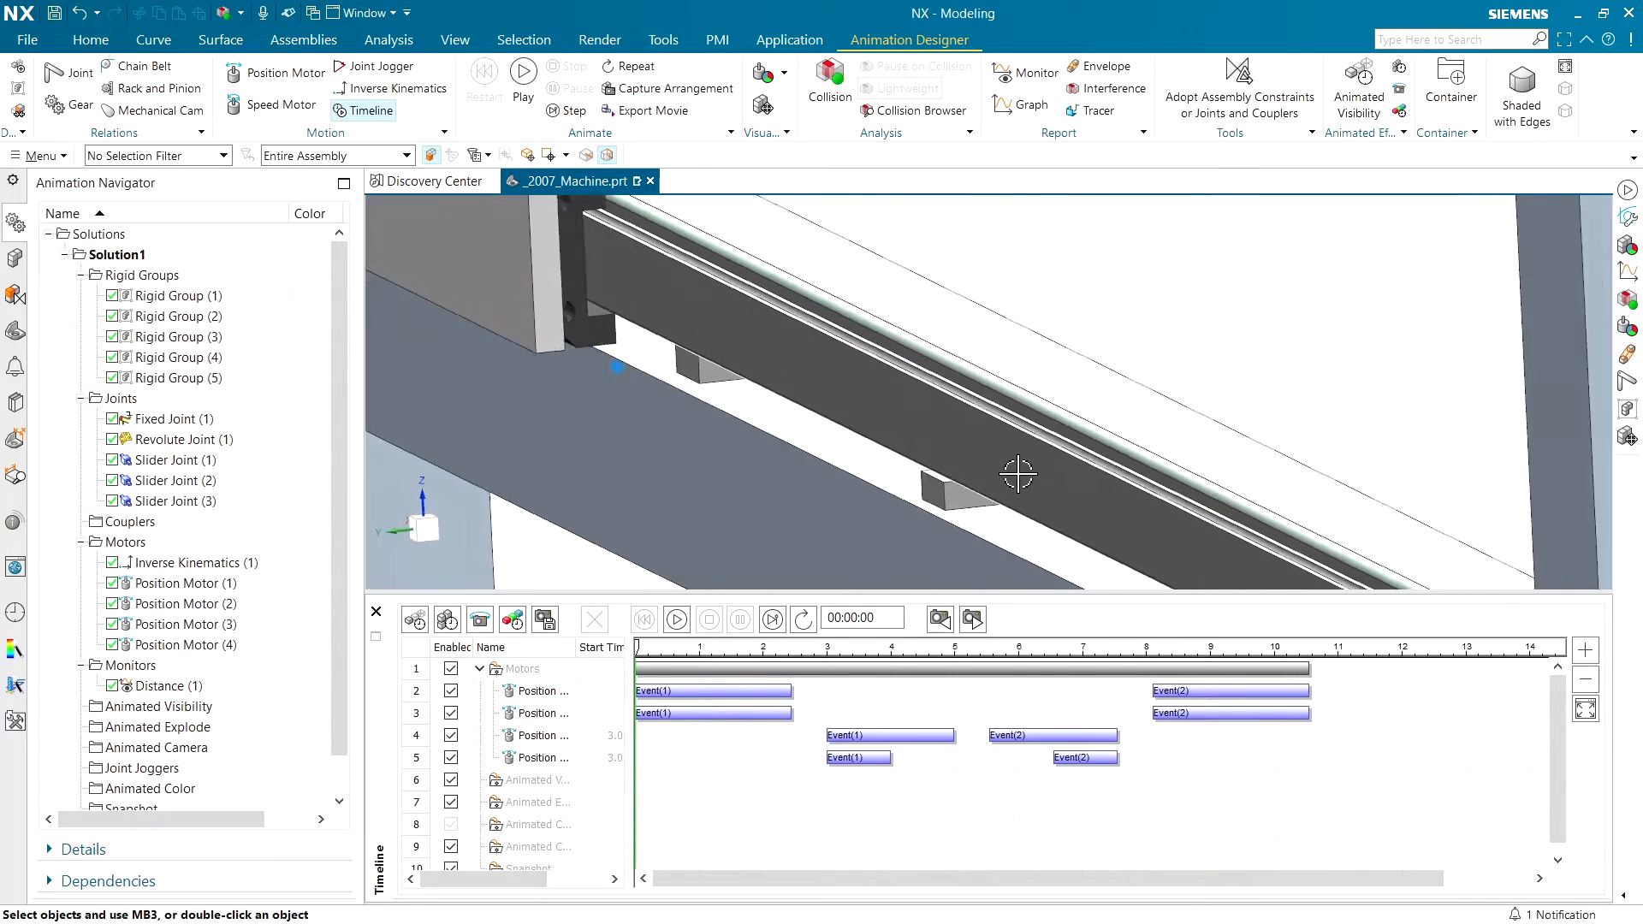
pyautogui.moveTo(1018, 473)
pyautogui.mouseDown(button='middle')
pyautogui.moveTo(1119, 470)
pyautogui.moveTo(1020, 477)
pyautogui.mouseUp(button='middle')
pyautogui.doubleClick(1020, 477)
pyautogui.click(19, 236)
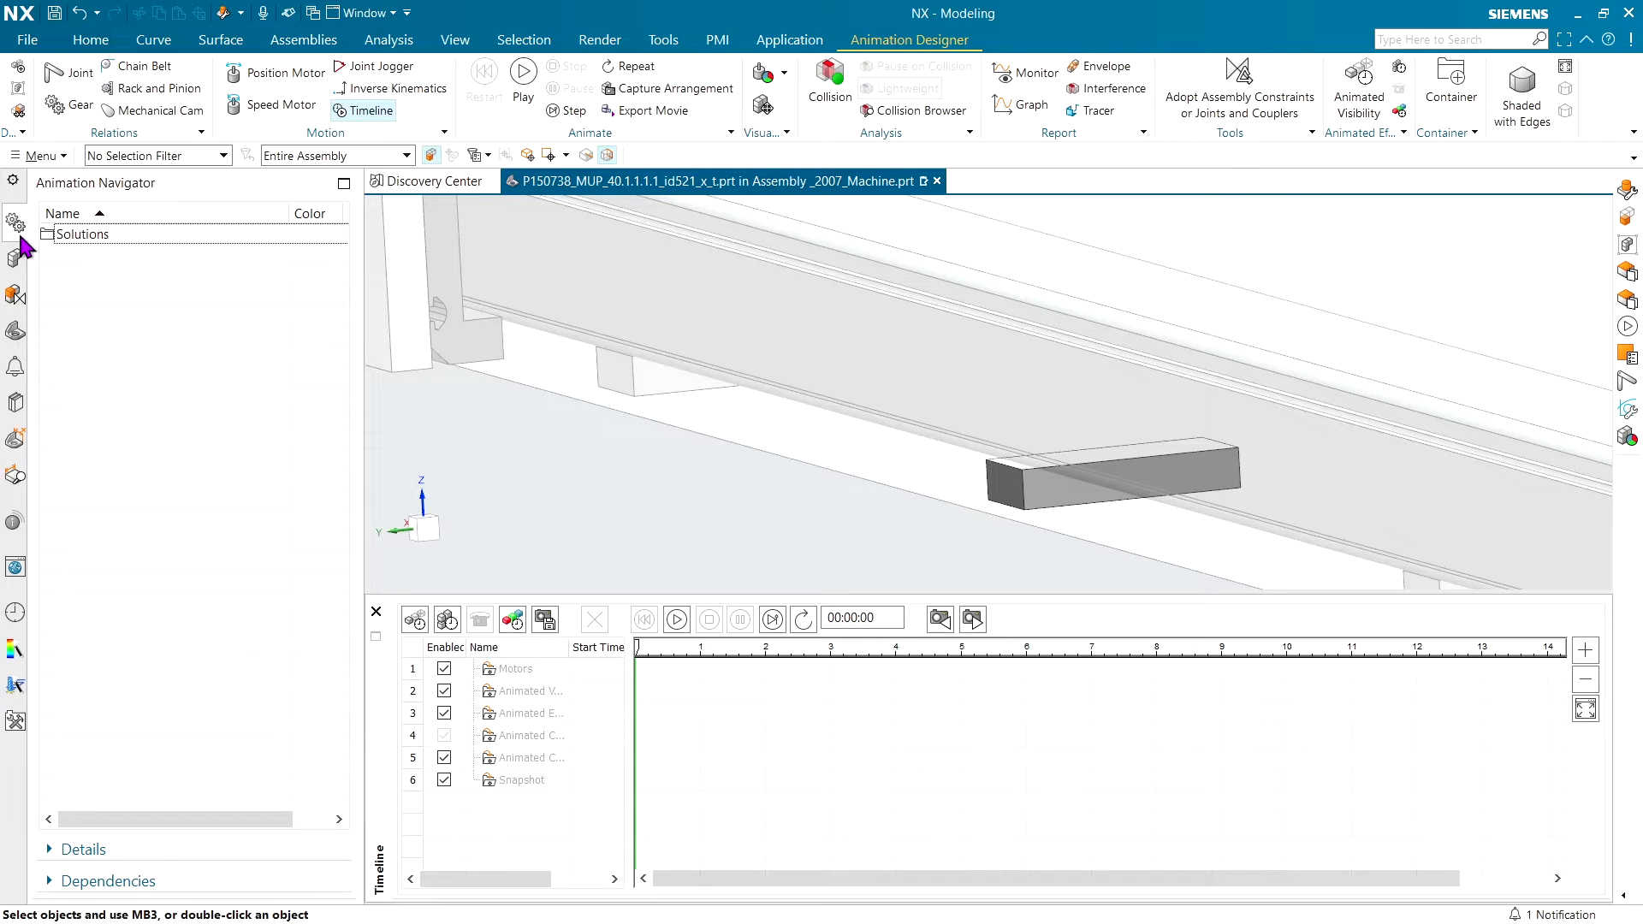
pyautogui.click(8, 334)
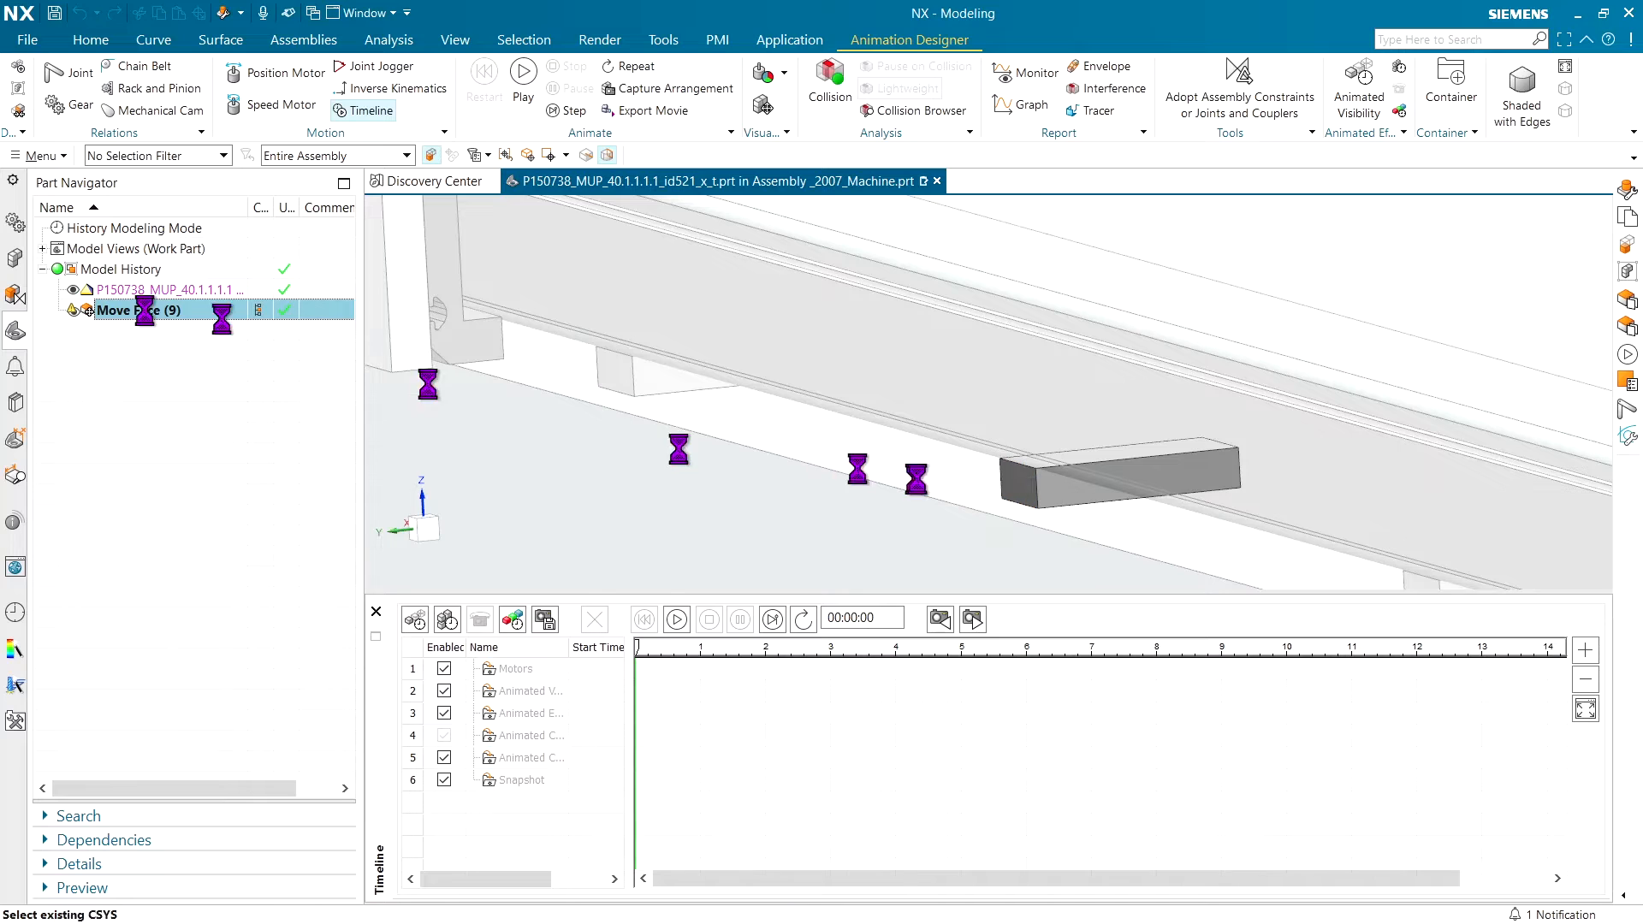
pyautogui.moveTo(1000, 488); pyautogui.dragTo(1024, 491)
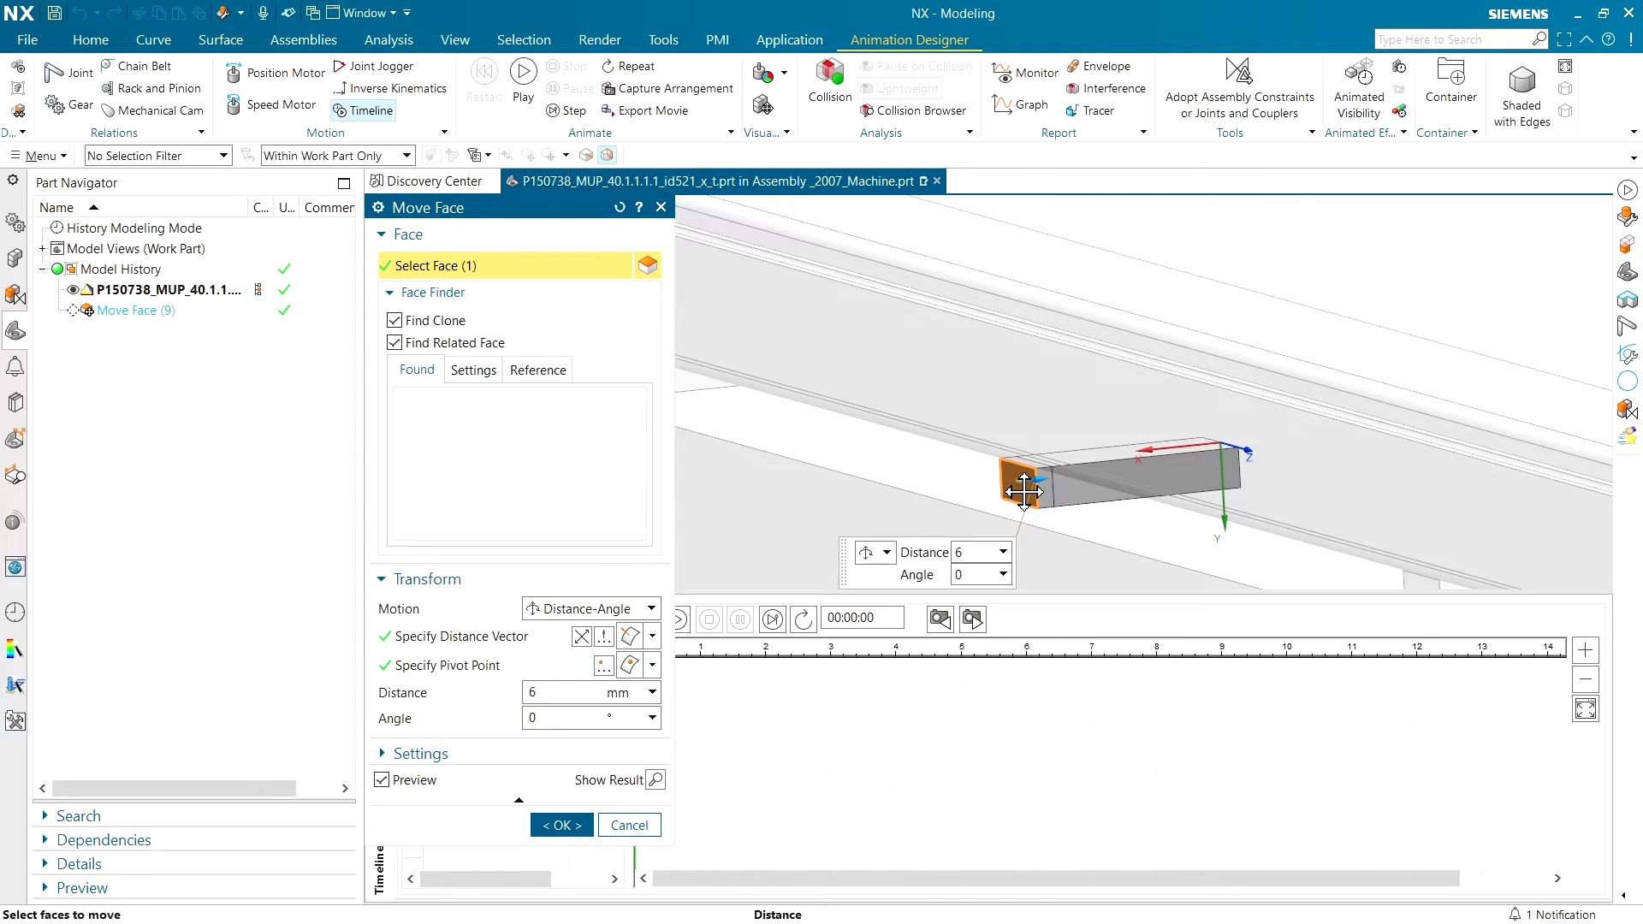
pyautogui.click(570, 825)
# - Make the top-level _2007_Machine assembly the work part again and bring back its animation solution tree
pyautogui.click(15, 258)
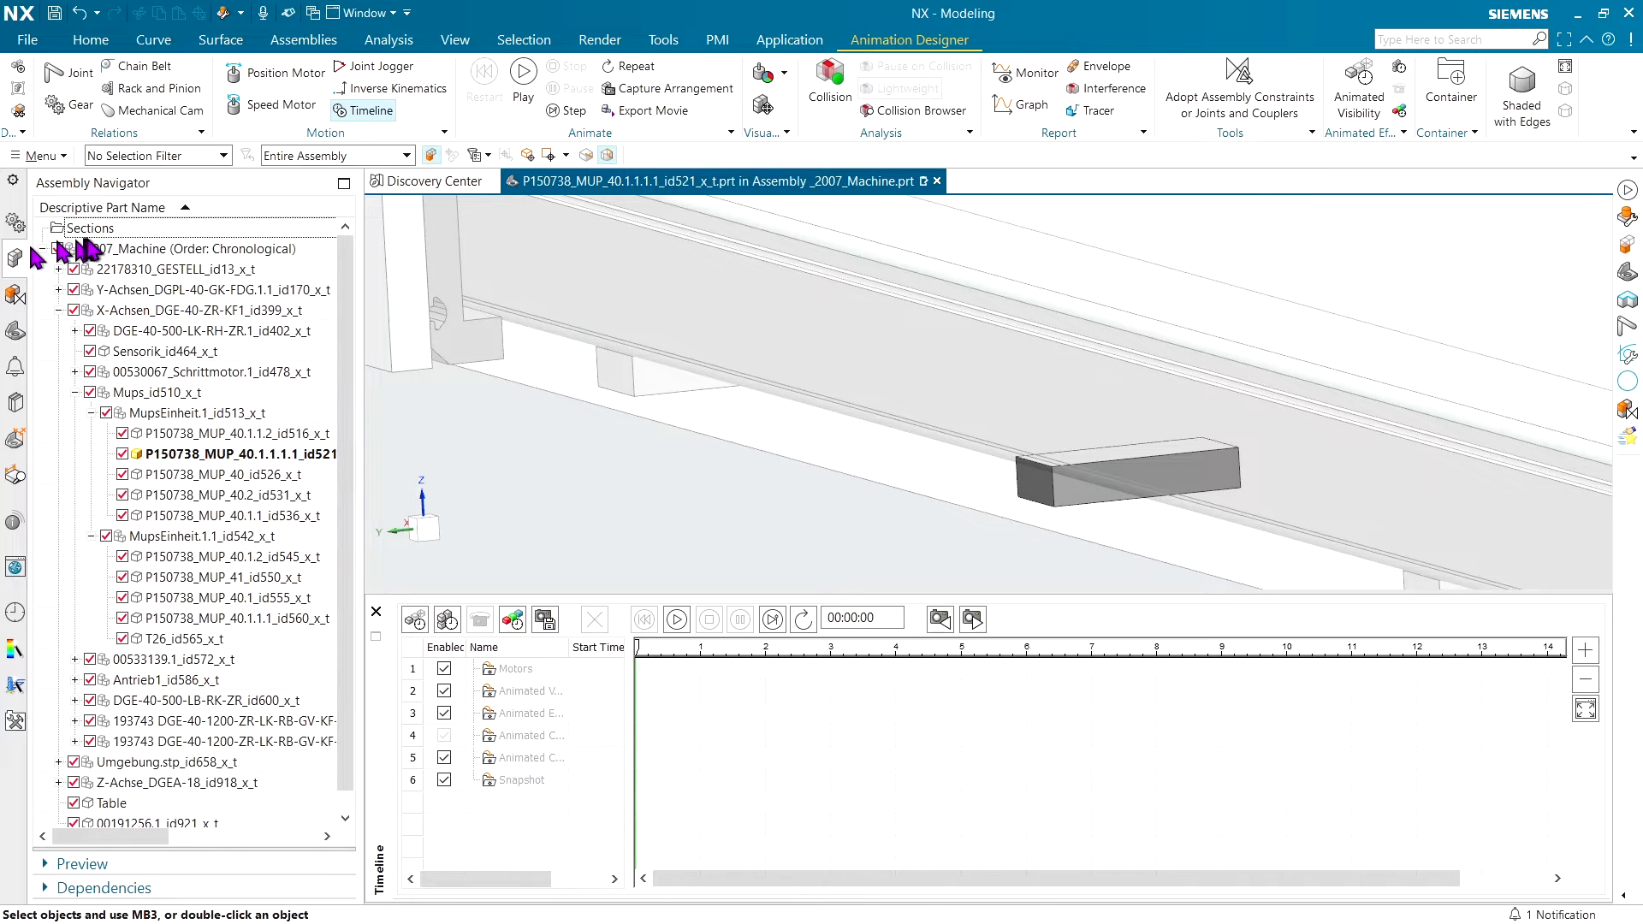
pyautogui.doubleClick(100, 249)
pyautogui.click(17, 226)
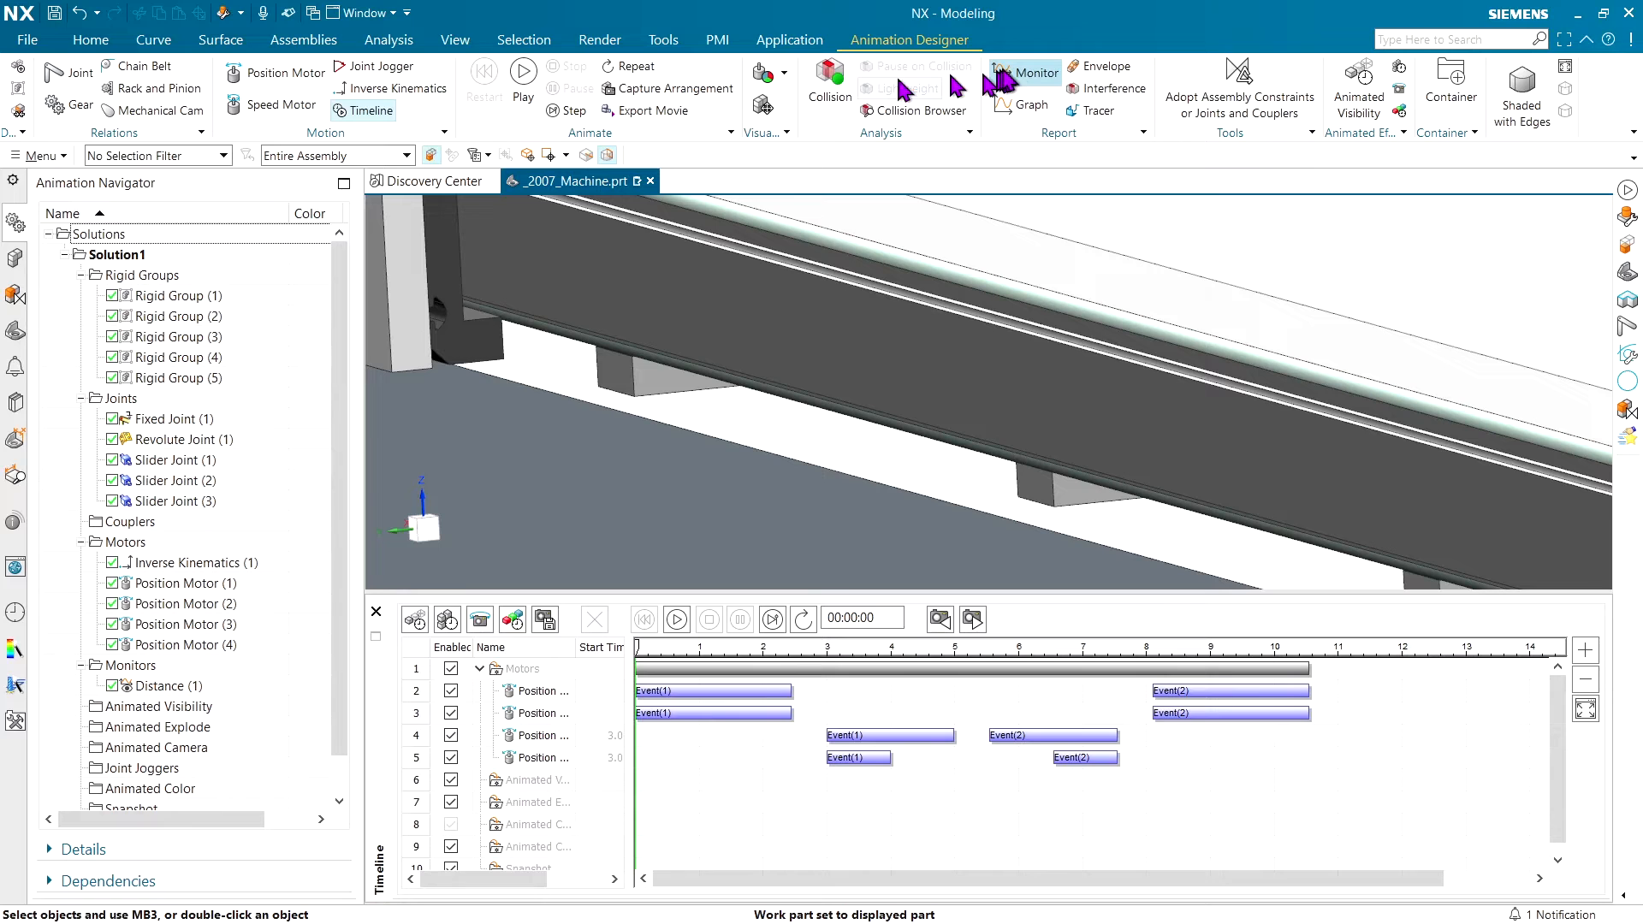
# - Replay the animation with the distance graph for the modified block, and probe the curve's first minimum in SingleX mode at about 1.1 seconds
pyautogui.click(1023, 110)
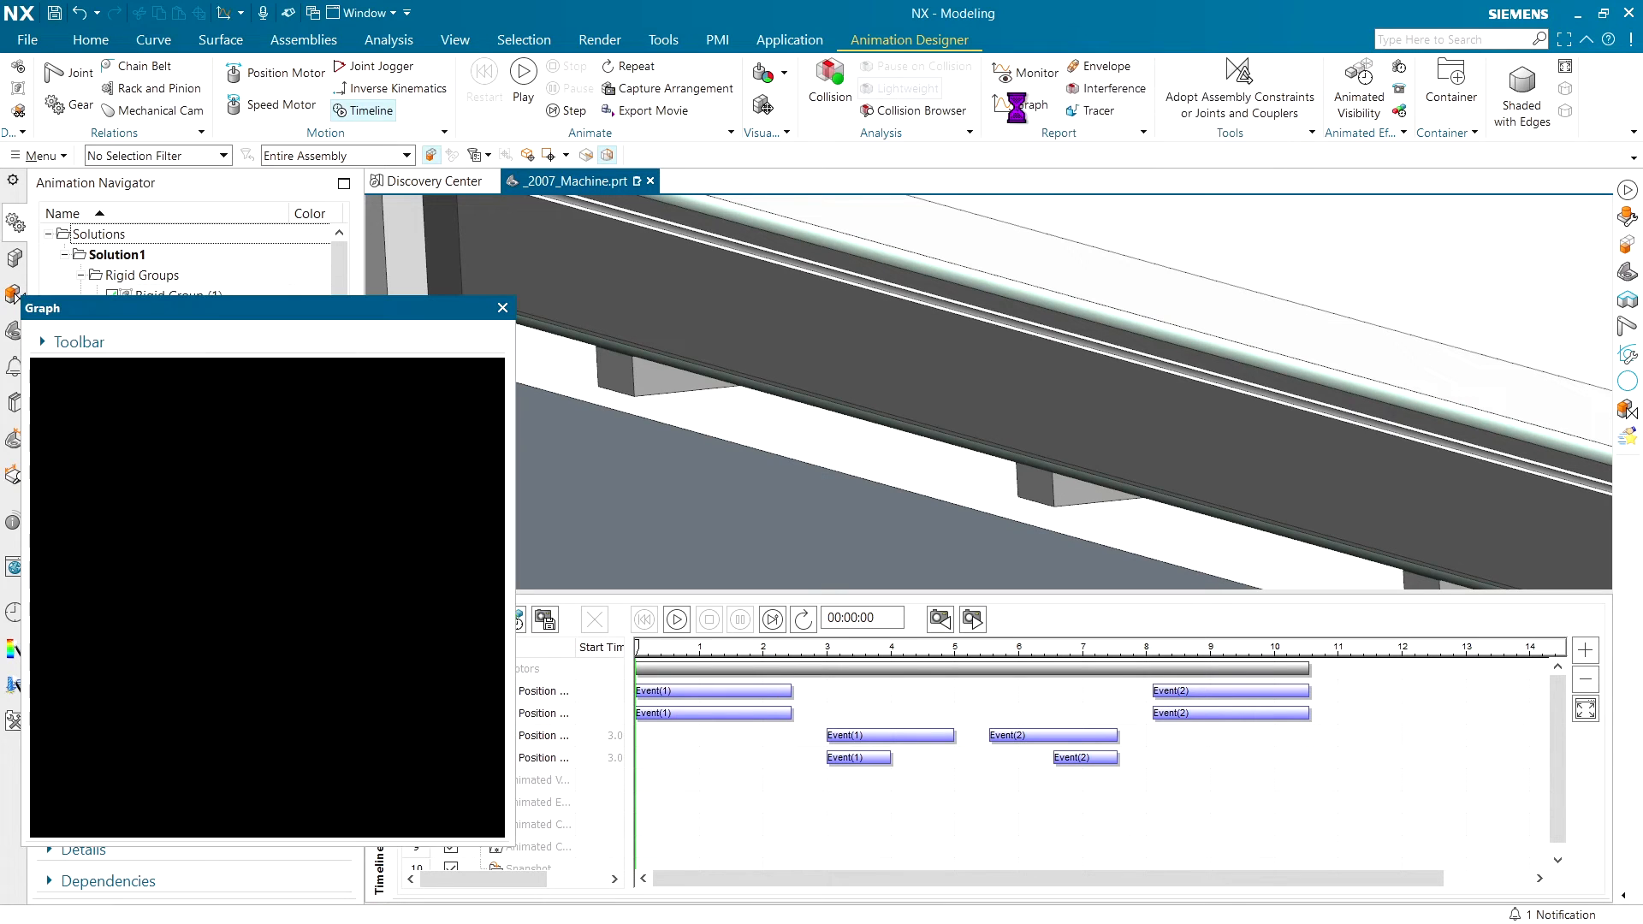
pyautogui.click(524, 82)
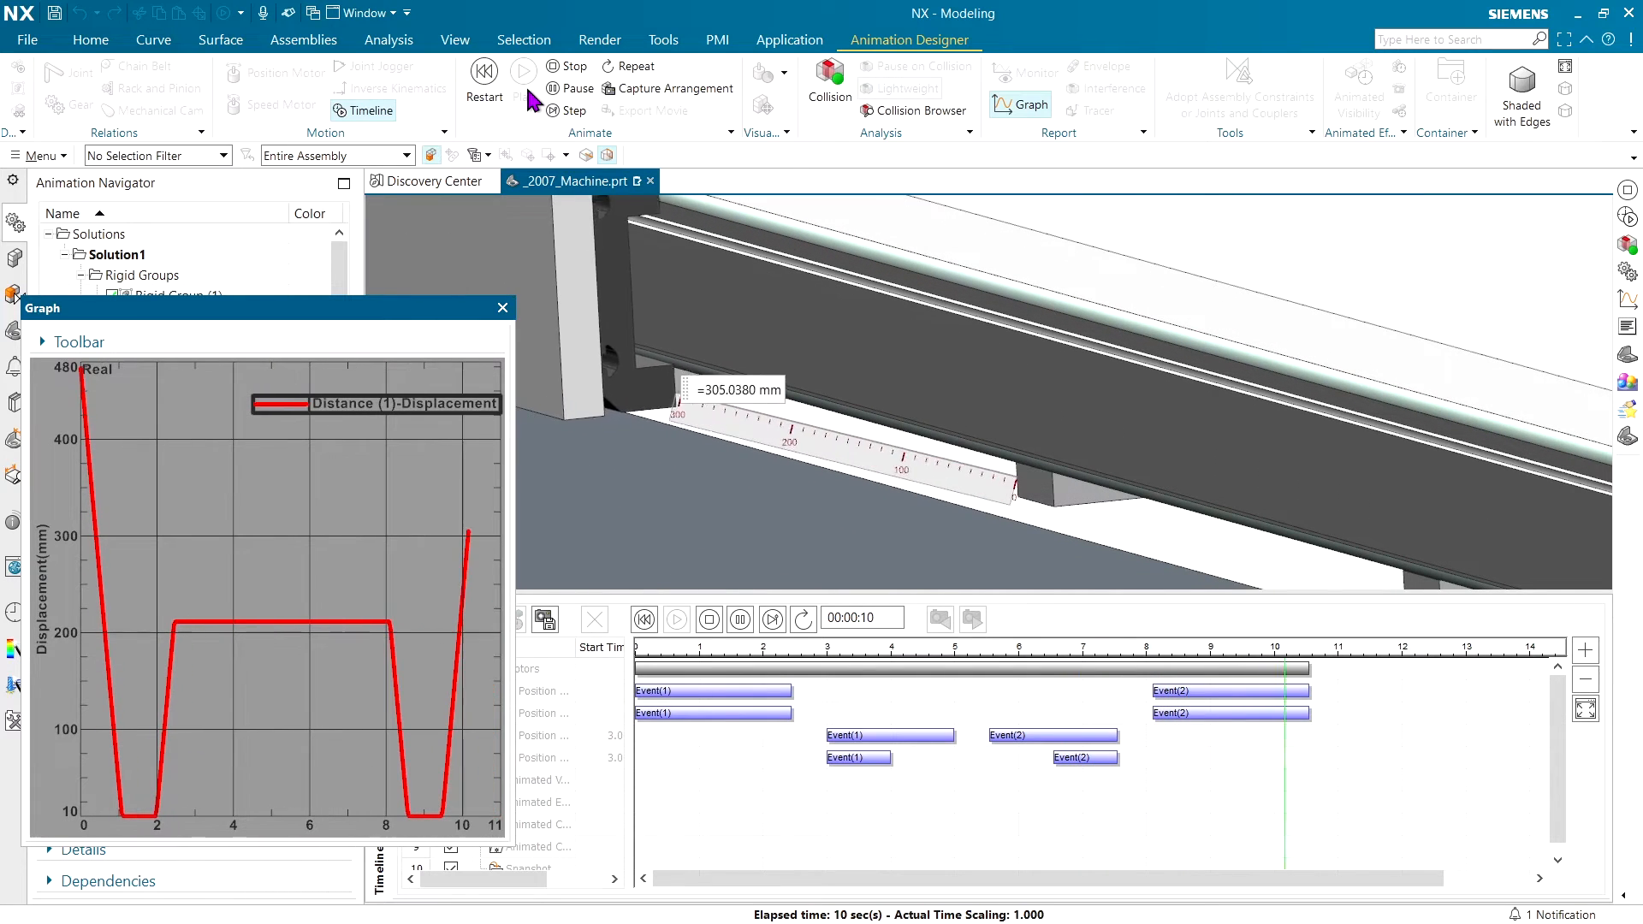
pyautogui.rightClick(262, 484)
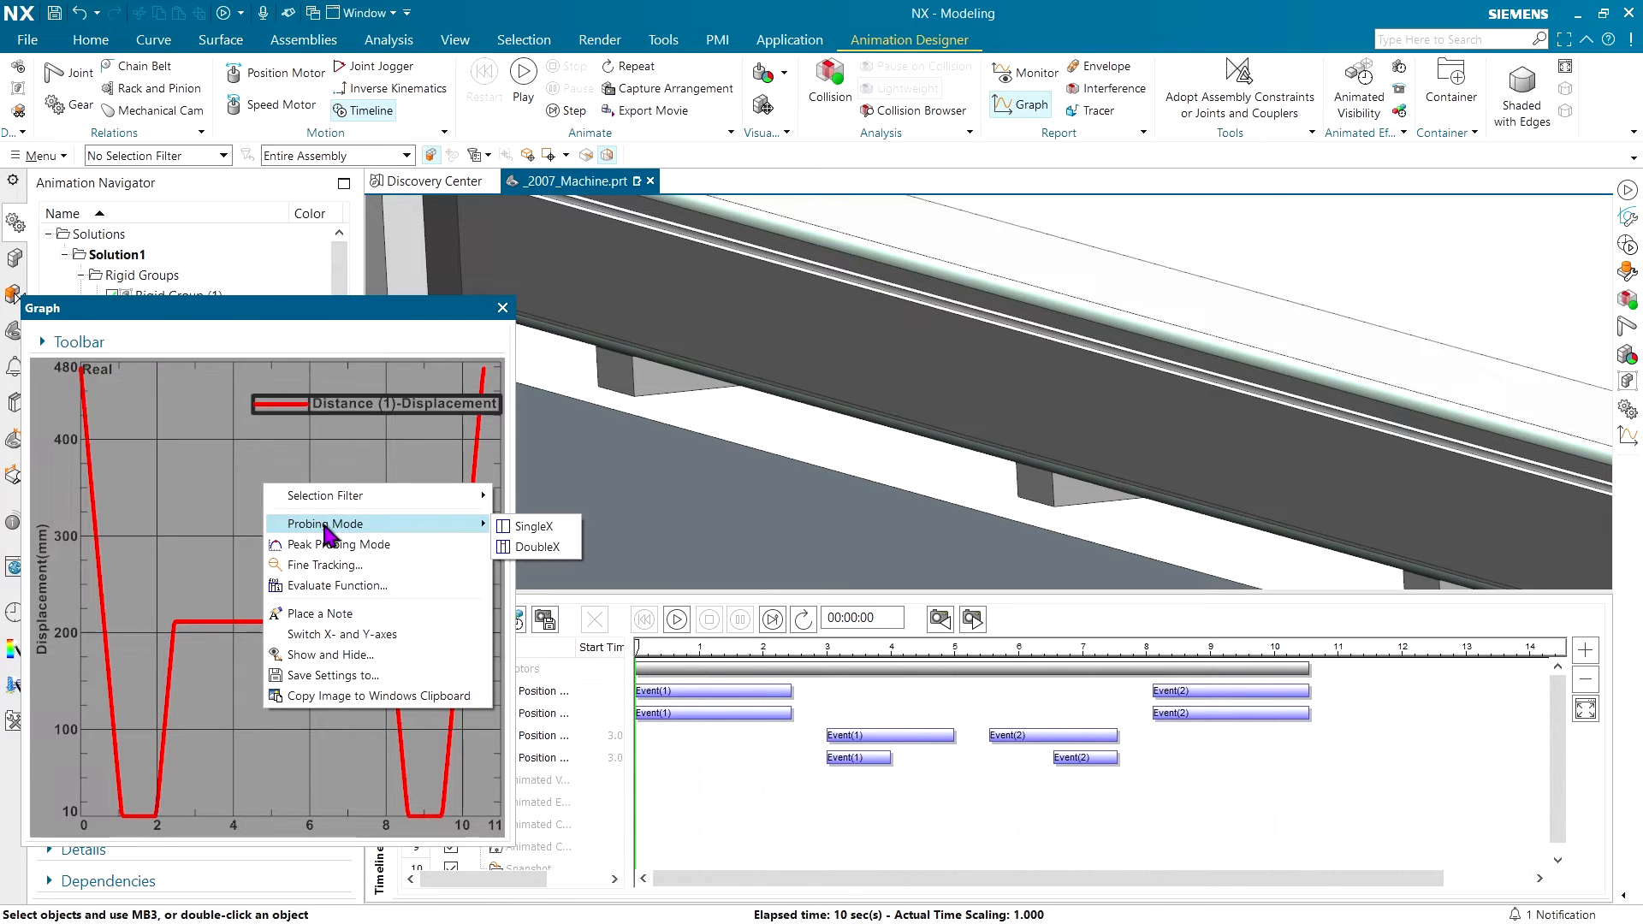
pyautogui.click(541, 527)
pyautogui.moveTo(279, 517); pyautogui.dragTo(142, 558)
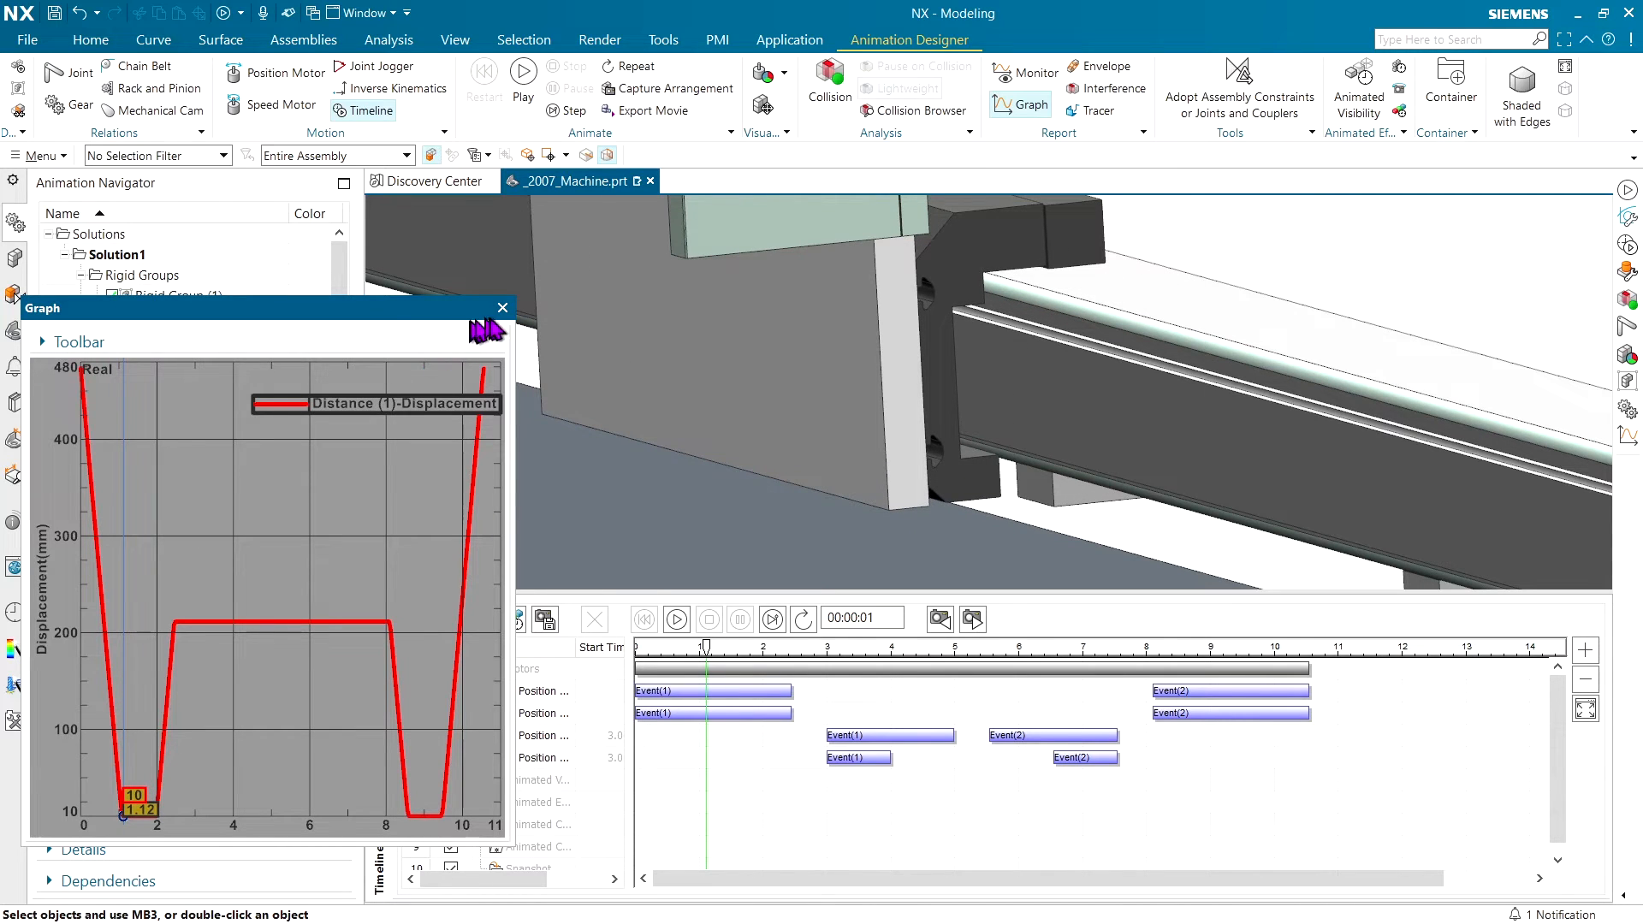
pyautogui.click(503, 307)
pyautogui.click(1299, 197)
pyautogui.scroll(-10, 1299, 197)
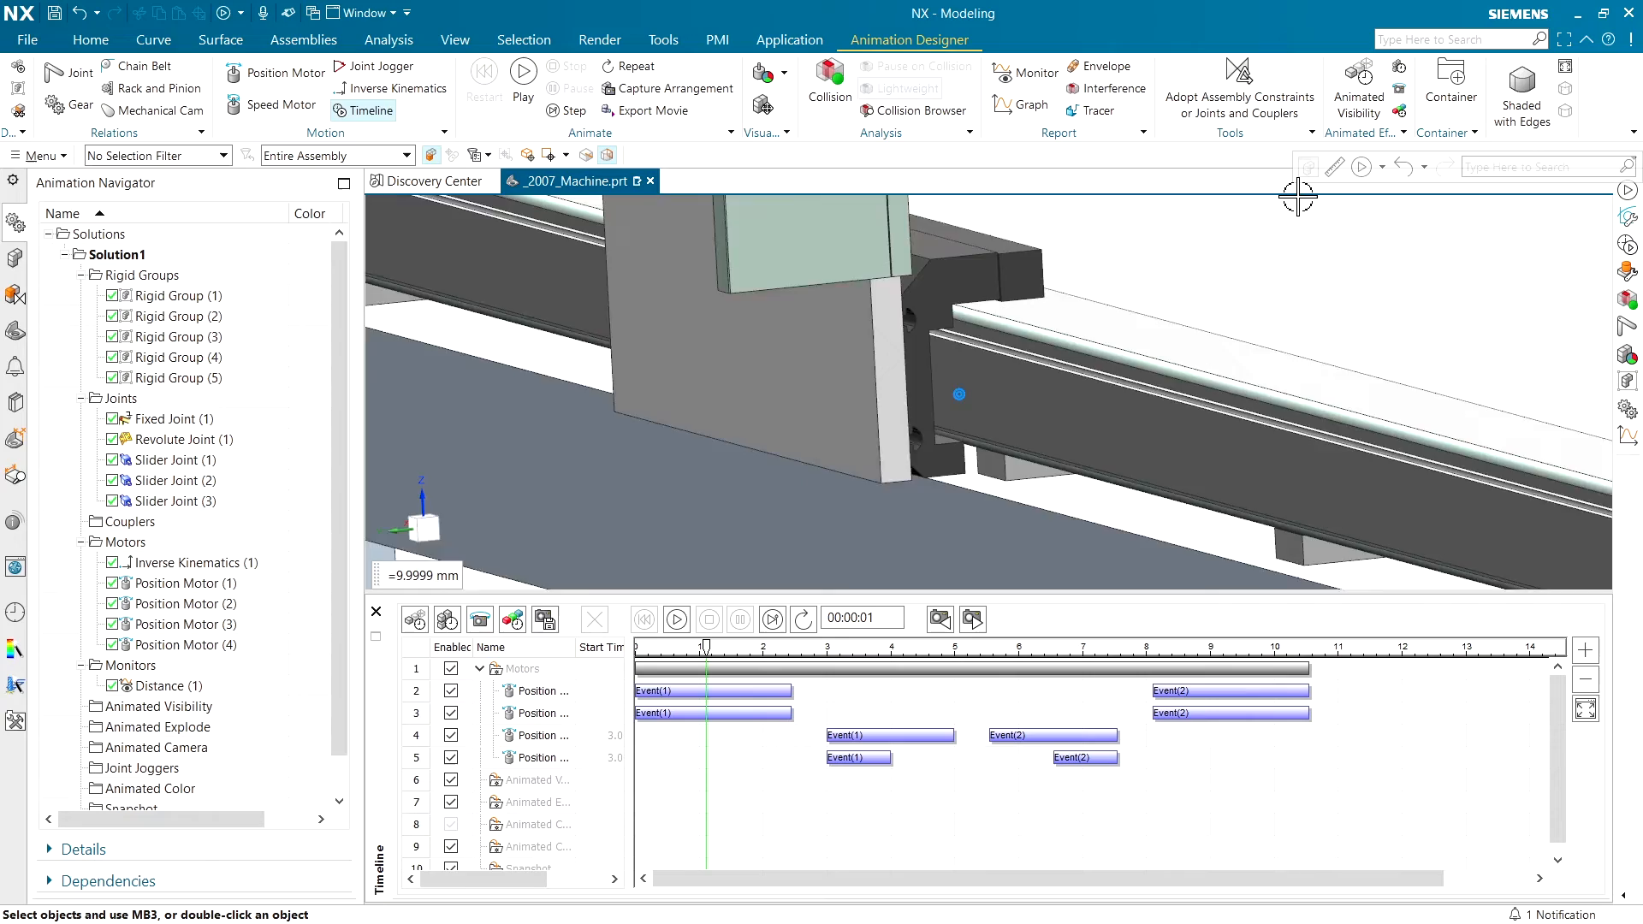
pyautogui.scroll(-5, 1299, 196)
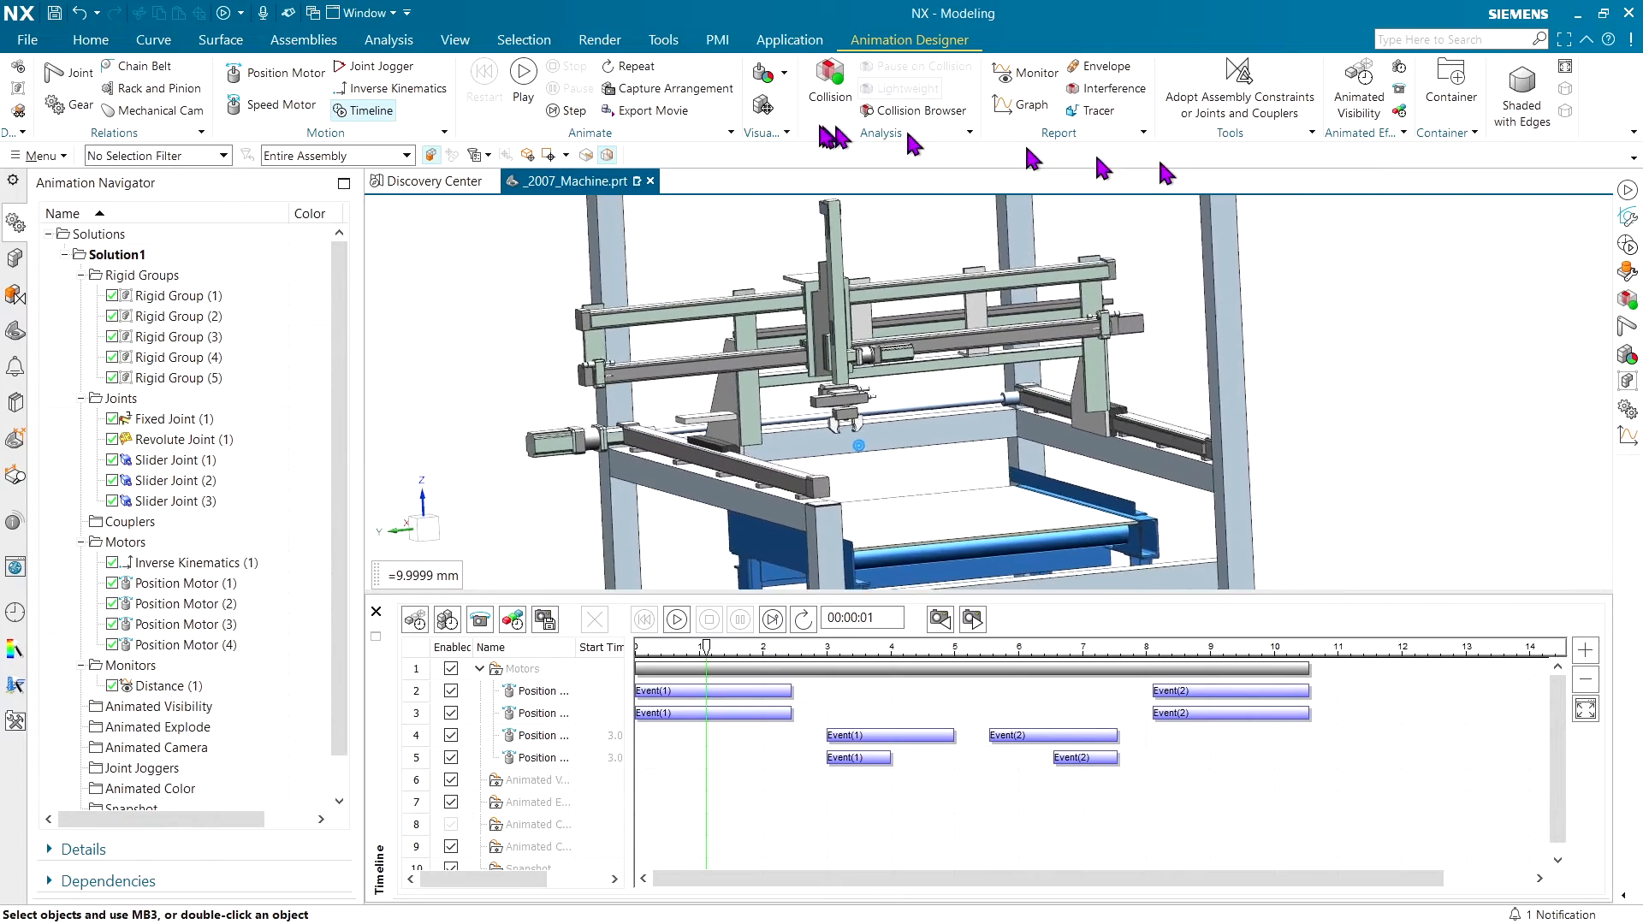
pyautogui.moveTo(564, 274); pyautogui.dragTo(566, 275, button='middle')
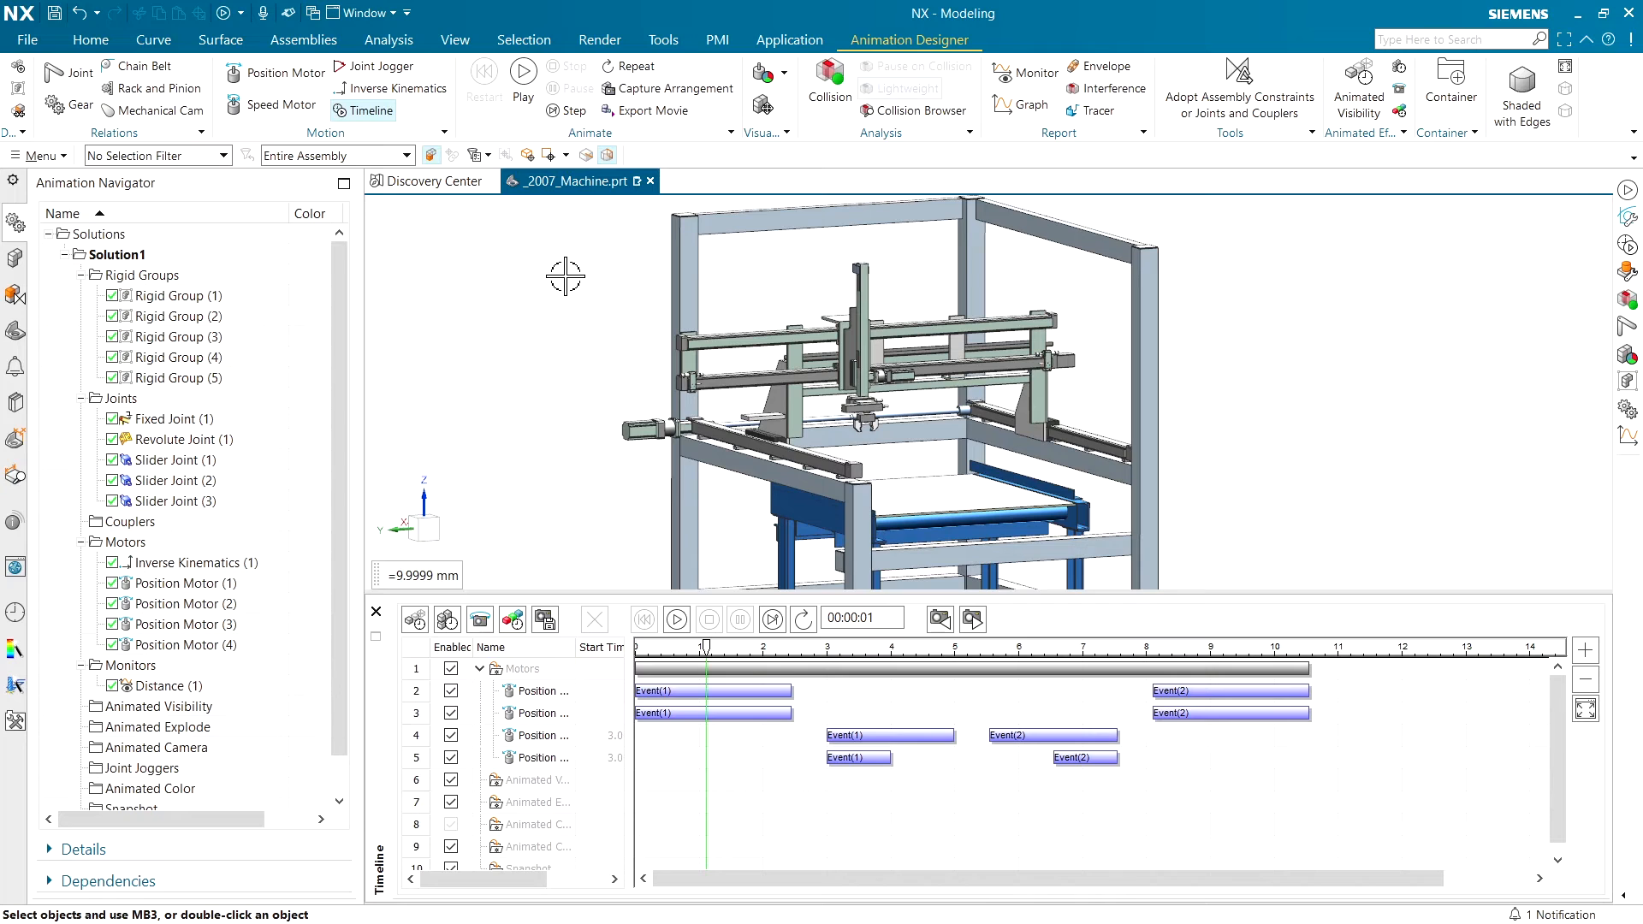
pyautogui.scroll(10, 566, 276)
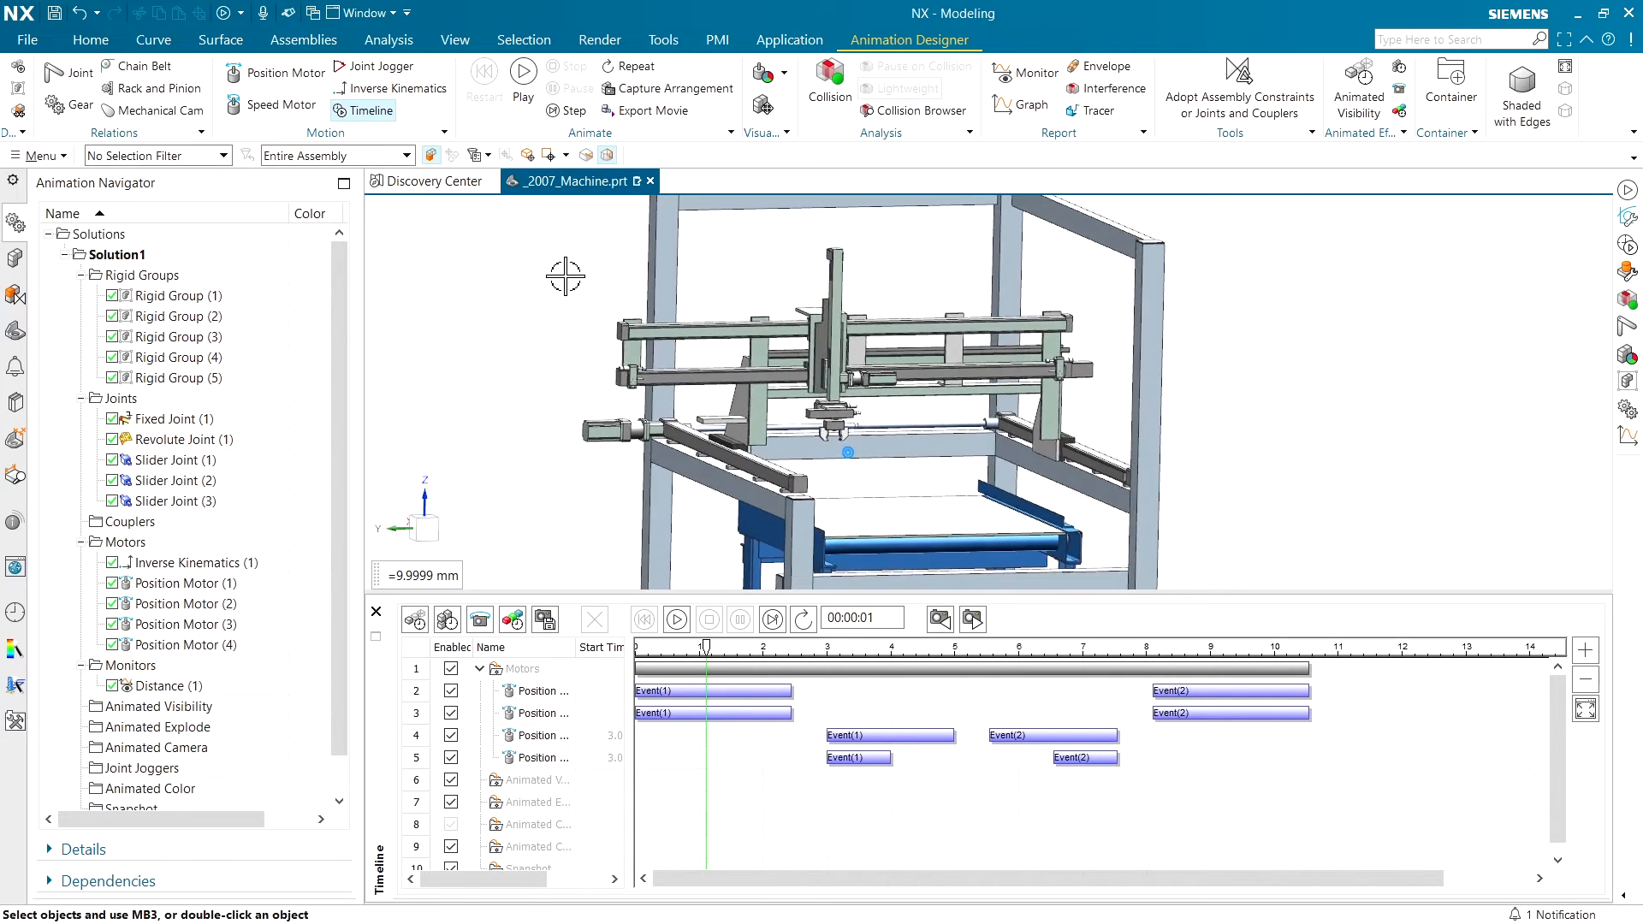
pyautogui.moveTo(565, 275); pyautogui.dragTo(566, 276, button='middle')
pyautogui.scroll(-8, 566, 276)
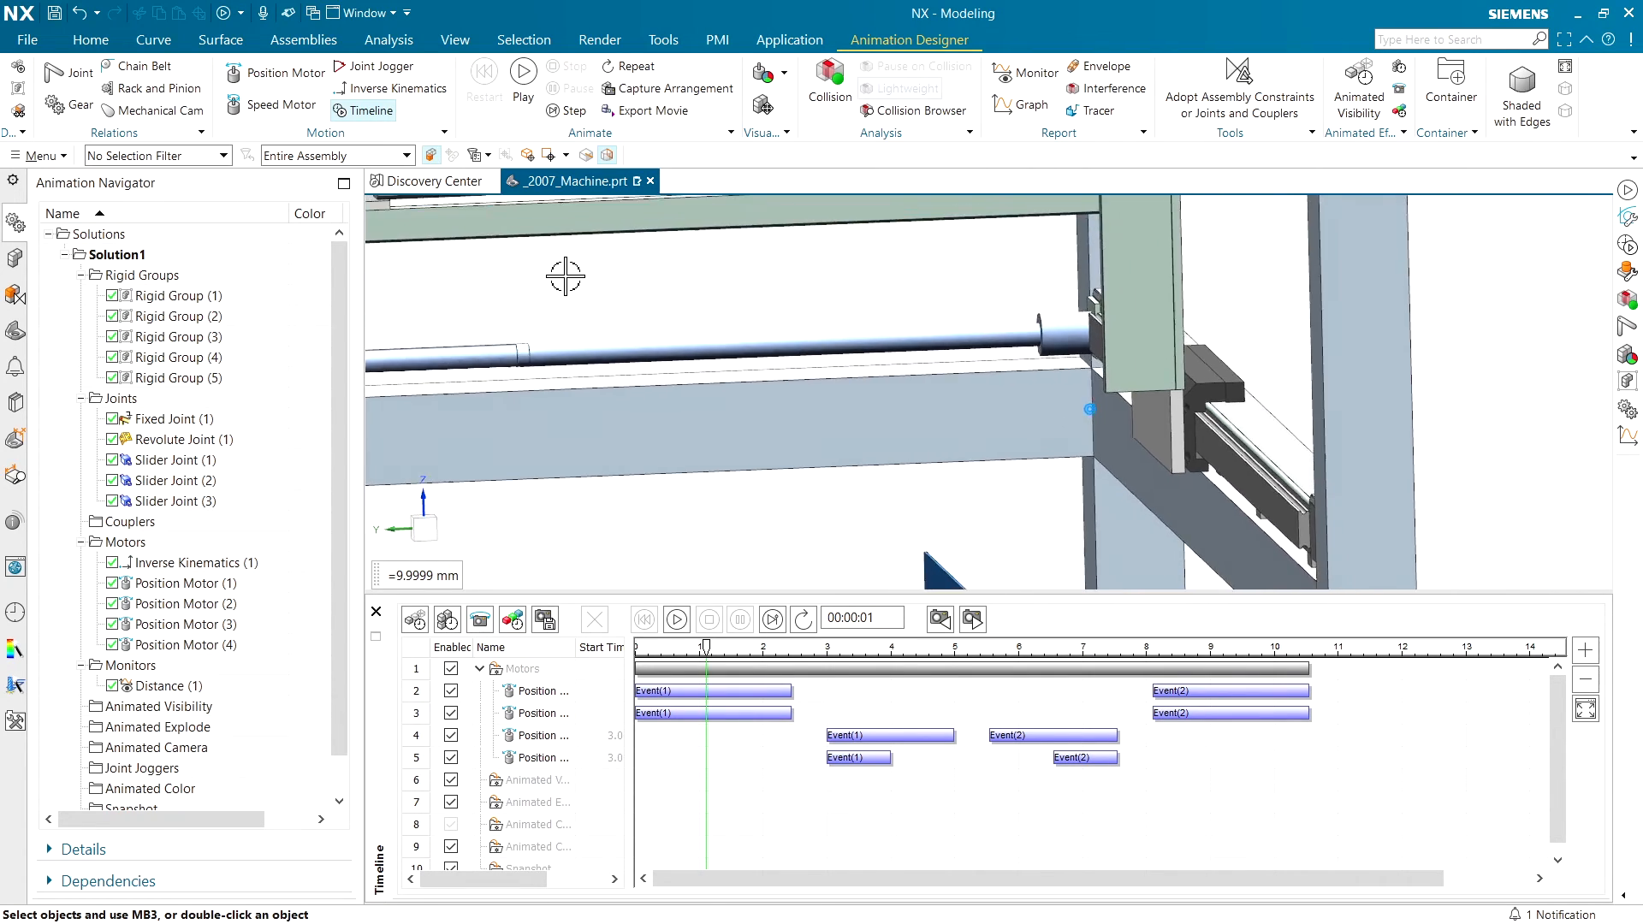